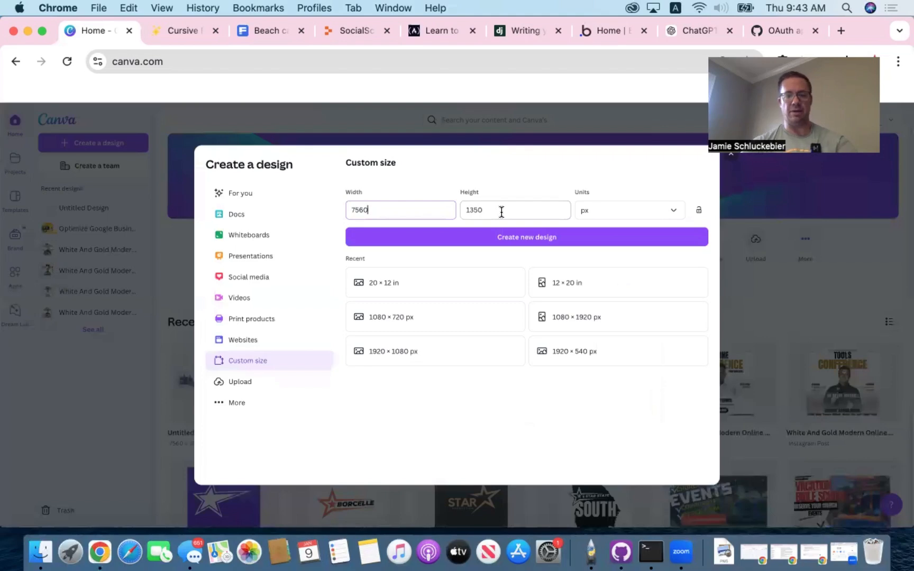
- Create a new custom-size design 7560 px wide and 1350 px high
{"action": "key", "text": "Tab"}
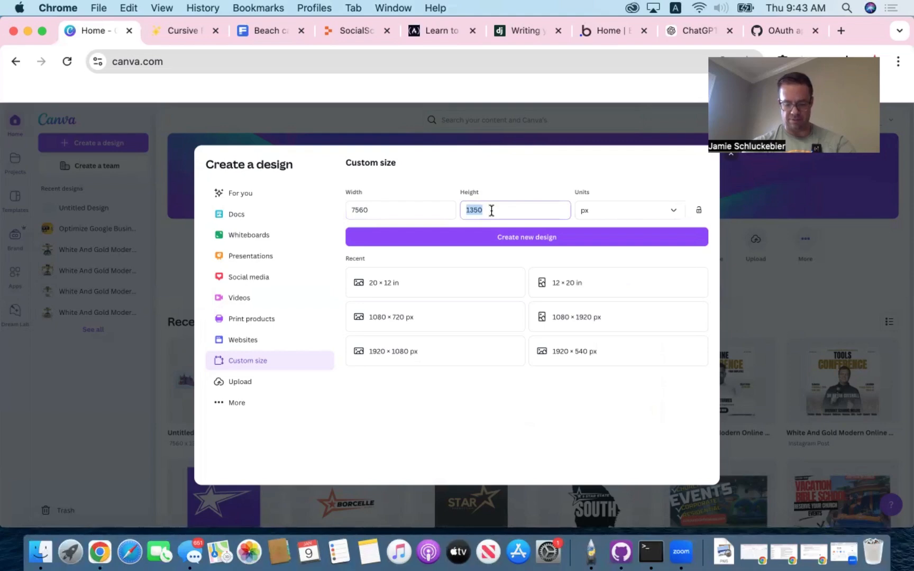
{"action": "type", "text": "1350"}
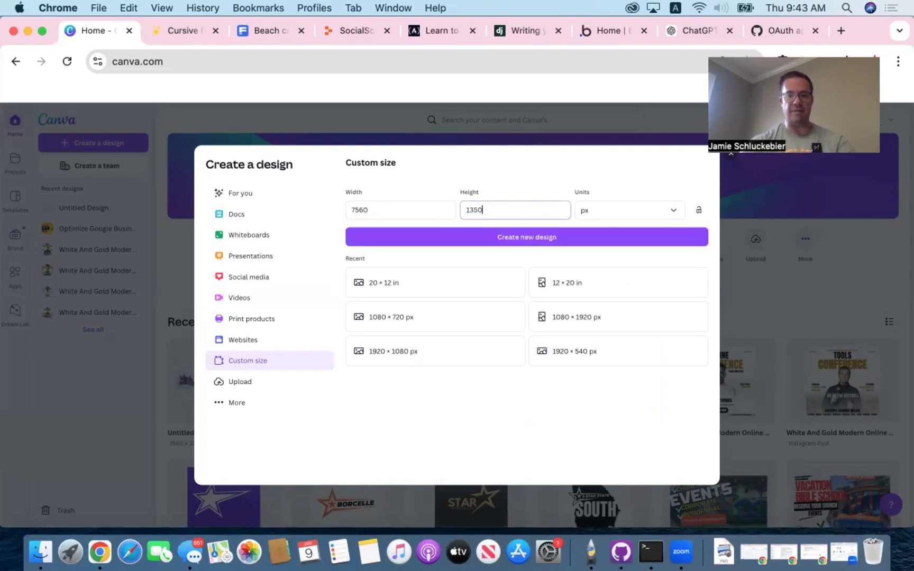
{"action": "left_click", "coordinate": [383, 208]}
{"action": "left_click_drag", "start_coordinate": [383, 208], "coordinate": [348, 201]}
{"action": "key", "text": "BackSpace"}
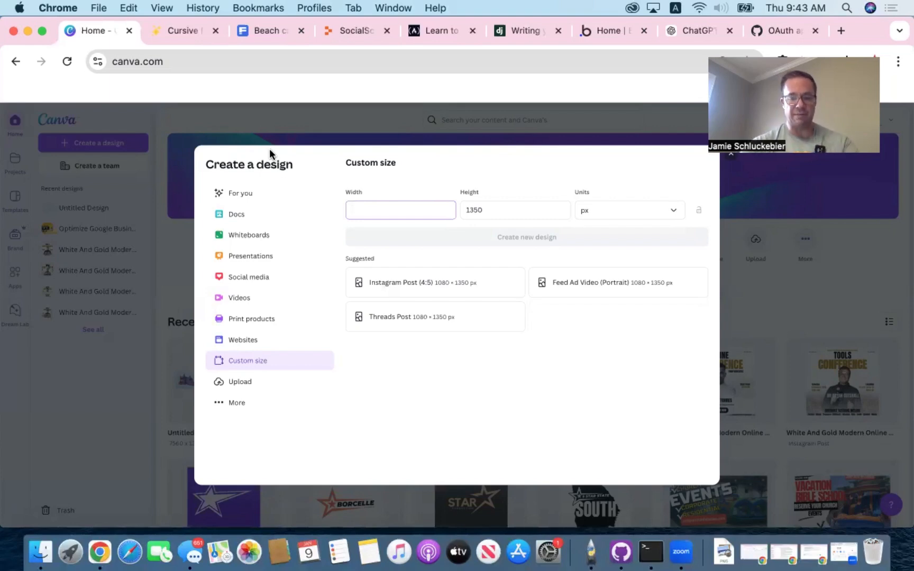
{"action": "type", "text": "756"}
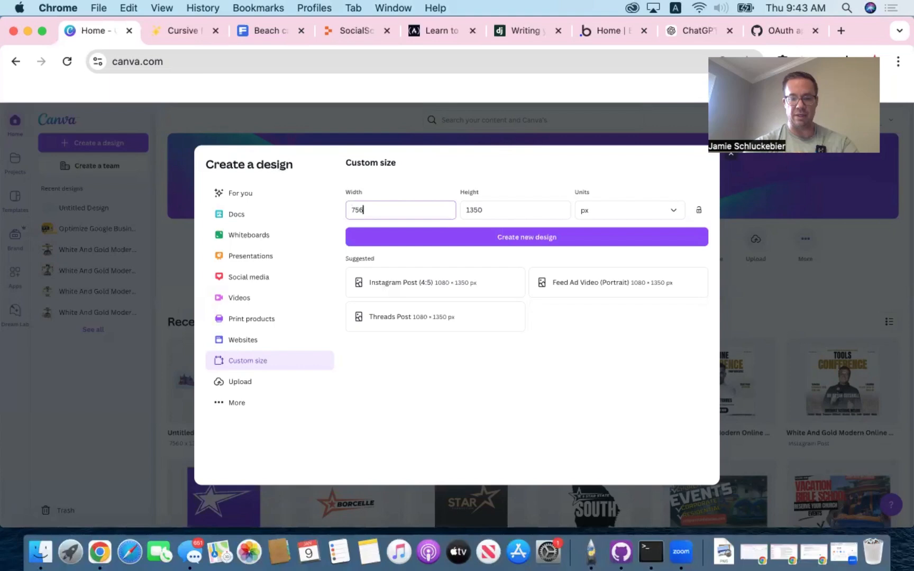
{"action": "type", "text": "0"}
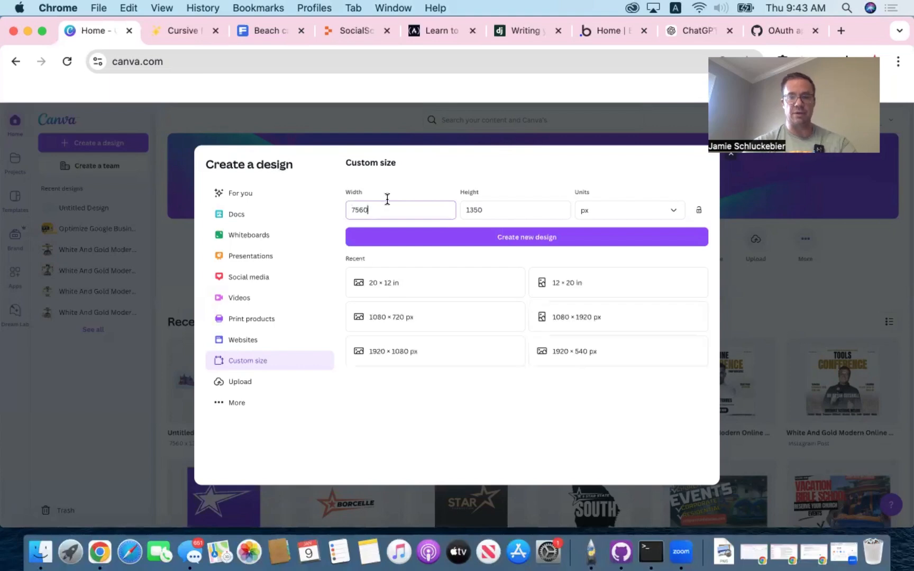
{"action": "left_click", "coordinate": [536, 244]}
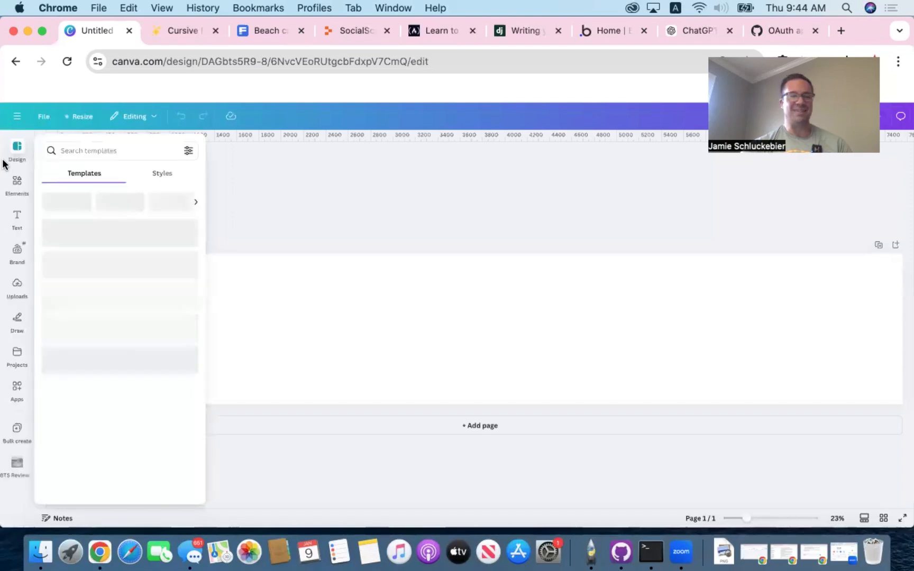
- Add custom guides that divide the page into 7 columns with a gap of 0 px
{"action": "left_click", "coordinate": [42, 116]}
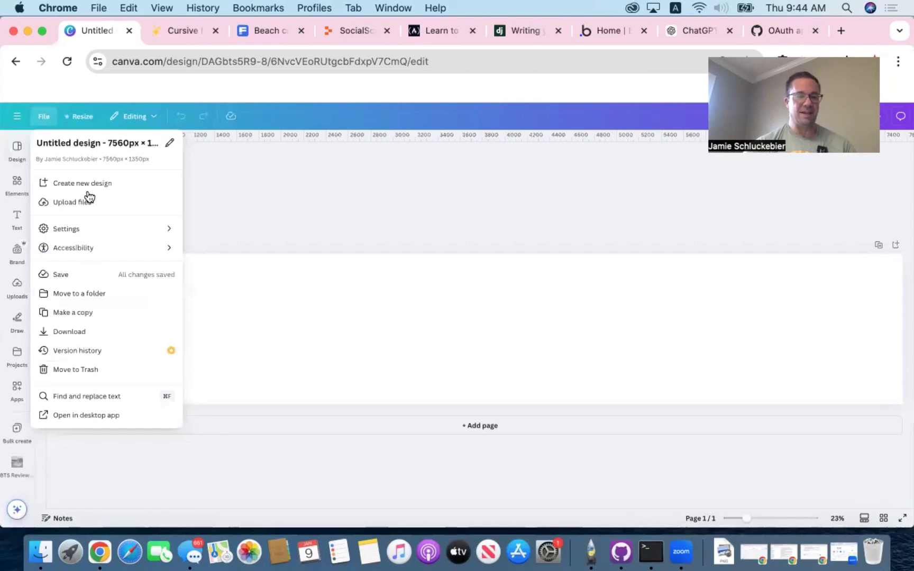
{"action": "left_click", "coordinate": [145, 231]}
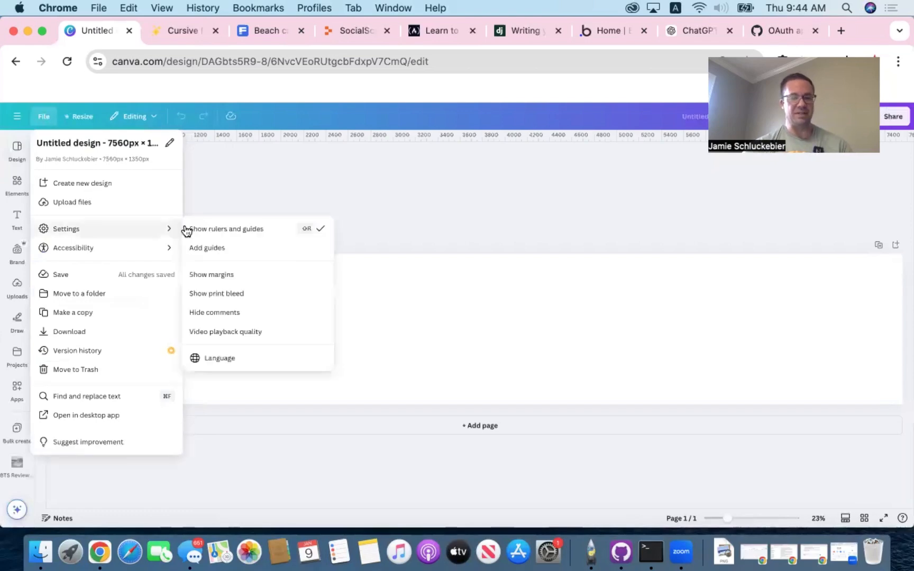
{"action": "left_click", "coordinate": [214, 248]}
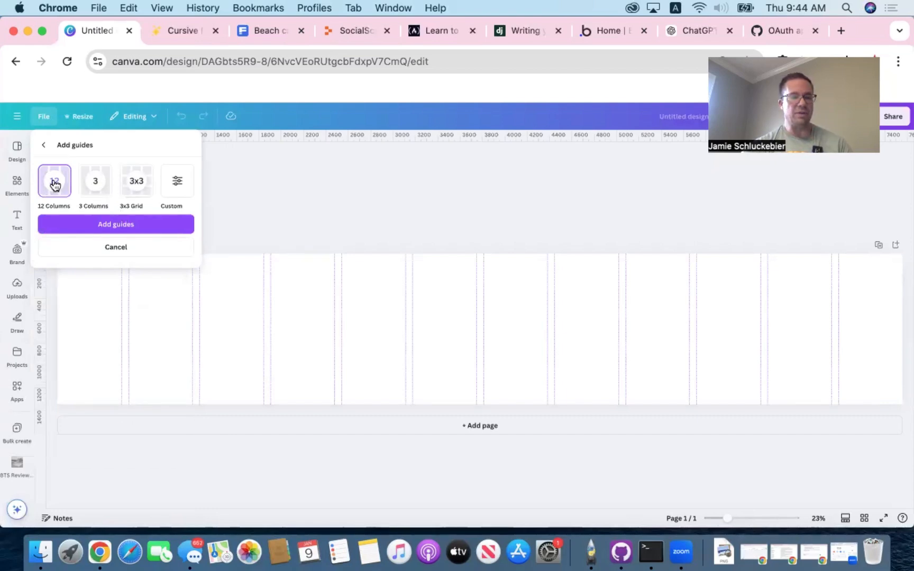
{"action": "left_click", "coordinate": [177, 181]}
{"action": "left_click", "coordinate": [67, 235]}
{"action": "type", "text": "7"}
{"action": "left_click", "coordinate": [107, 239]}
{"action": "key", "text": "BackSpace"}
{"action": "key", "text": "BackSpace"}
{"action": "key", "text": "BackSpace"}
{"action": "type", "text": "0"}
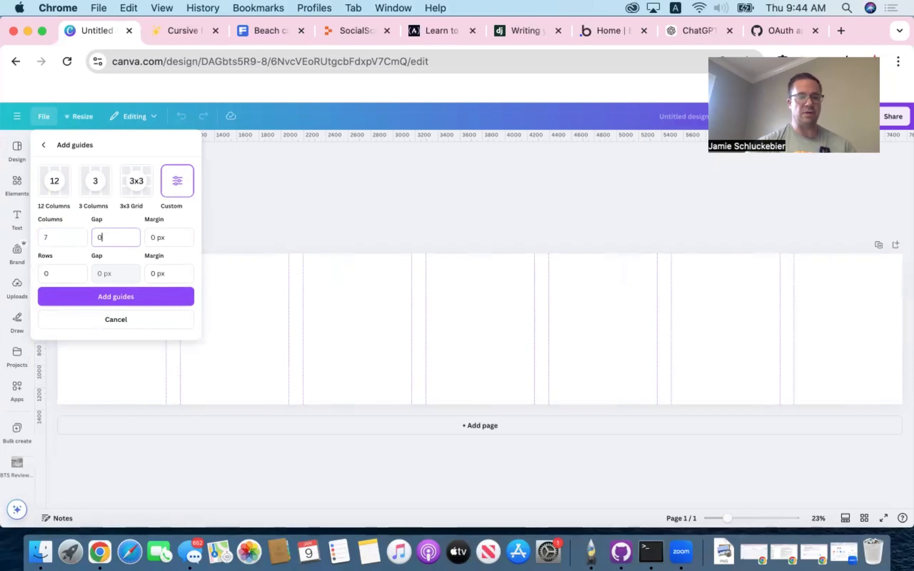
{"action": "left_click", "coordinate": [130, 299]}
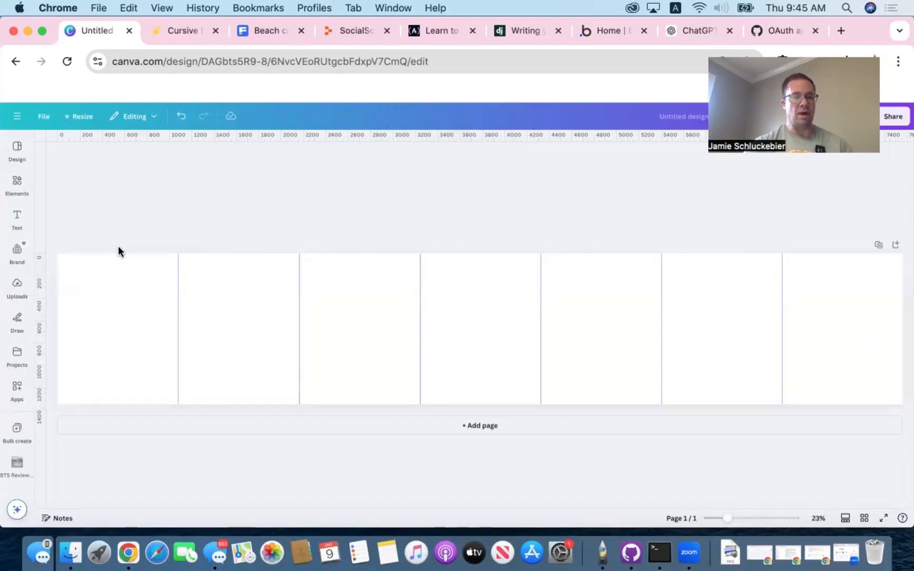
- Search the elements for "gradient background" and fill the whole page with the light blue gradient graphic
{"action": "left_click", "coordinate": [17, 185]}
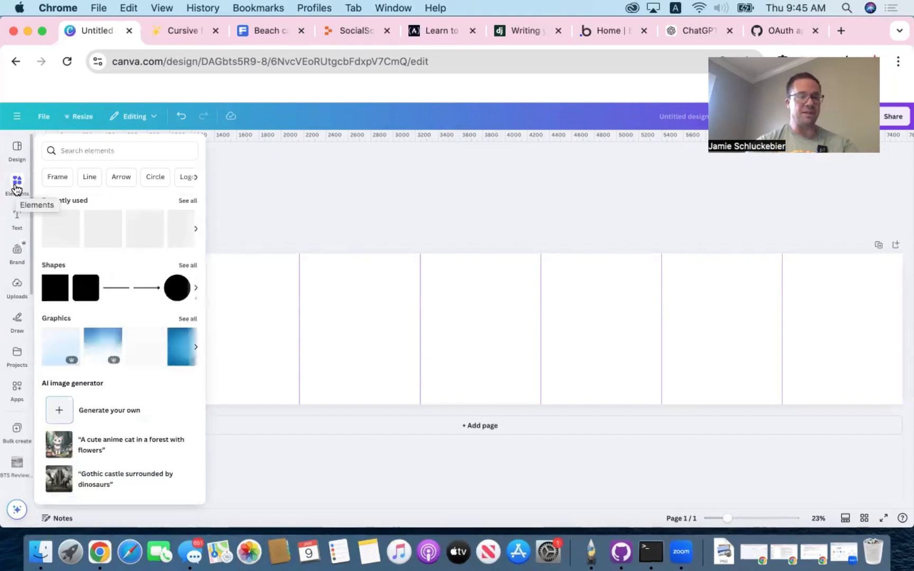
{"action": "left_click", "coordinate": [86, 150]}
{"action": "type", "text": "graident"}
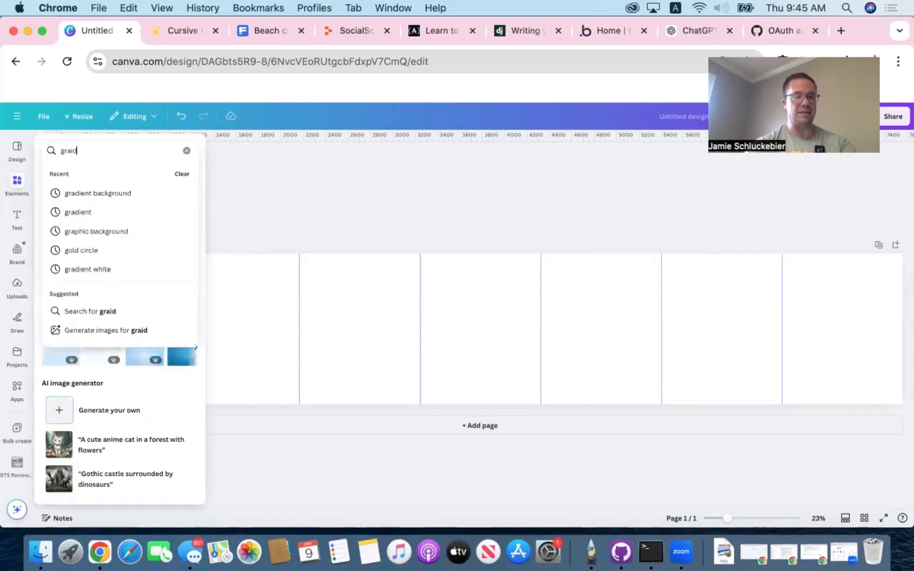
{"action": "key", "text": "BackSpace"}
{"action": "key", "text": "BackSpace"}
{"action": "key", "text": "BackSpace"}
{"action": "key", "text": "BackSpace"}
{"action": "key", "text": "BackSpace"}
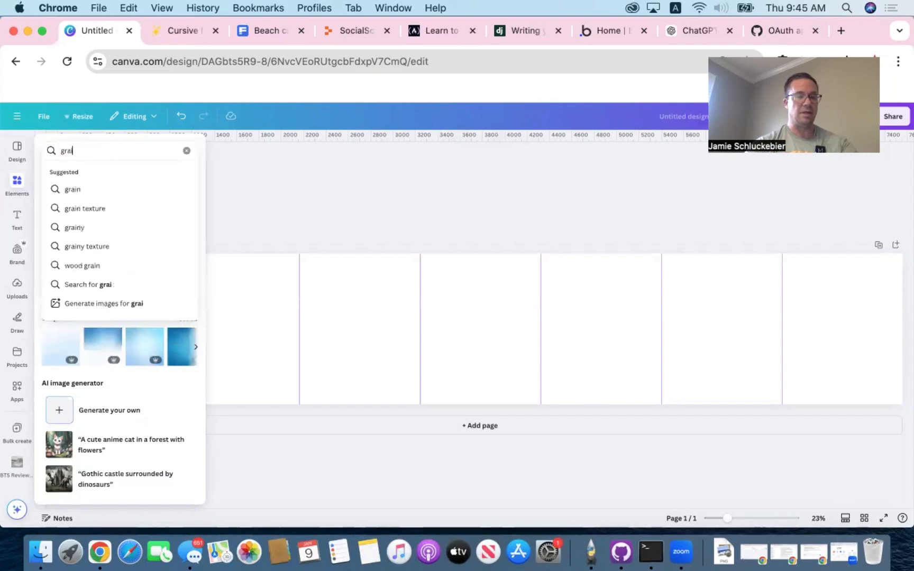
{"action": "type", "text": "dient backgournd"}
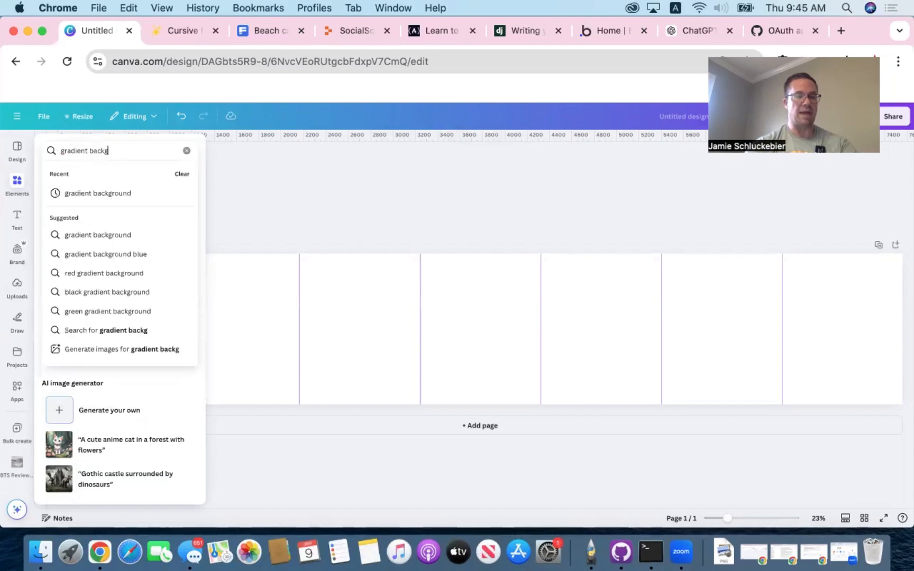
{"action": "key", "text": "BackSpace"}
{"action": "key", "text": "BackSpace"}
{"action": "key", "text": "BackSpace"}
{"action": "key", "text": "BackSpace"}
{"action": "key", "text": "BackSpace"}
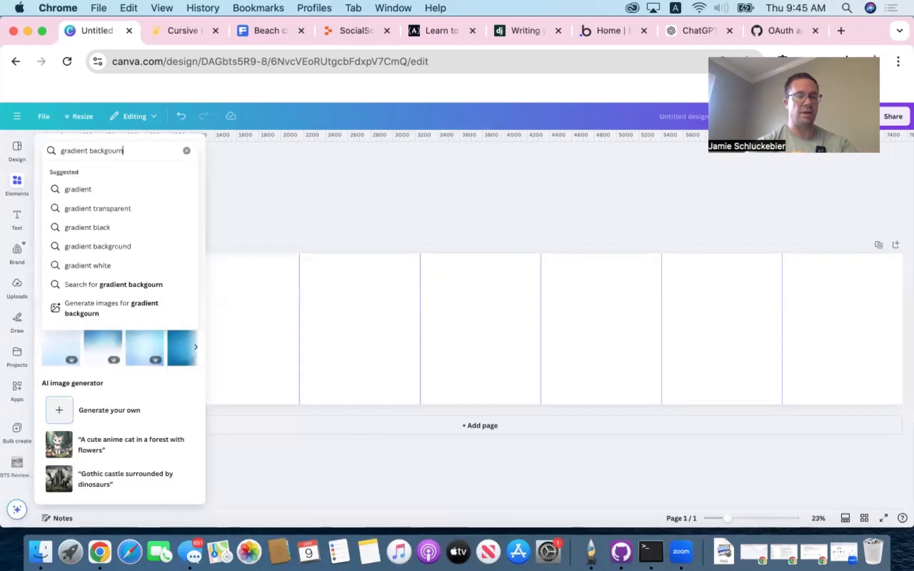
{"action": "type", "text": "round"}
{"action": "key", "text": "Return"}
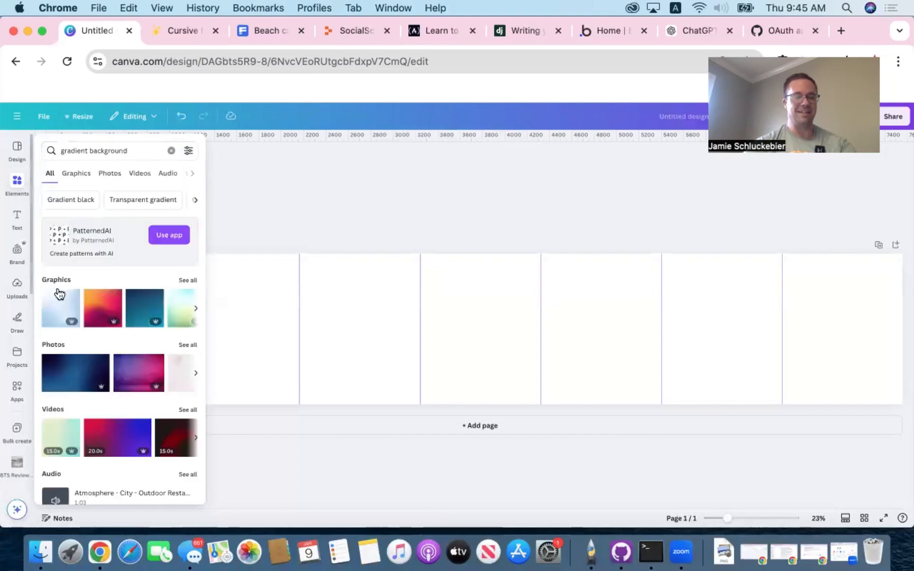
{"action": "left_click_drag", "start_coordinate": [59, 308], "coordinate": [132, 266]}
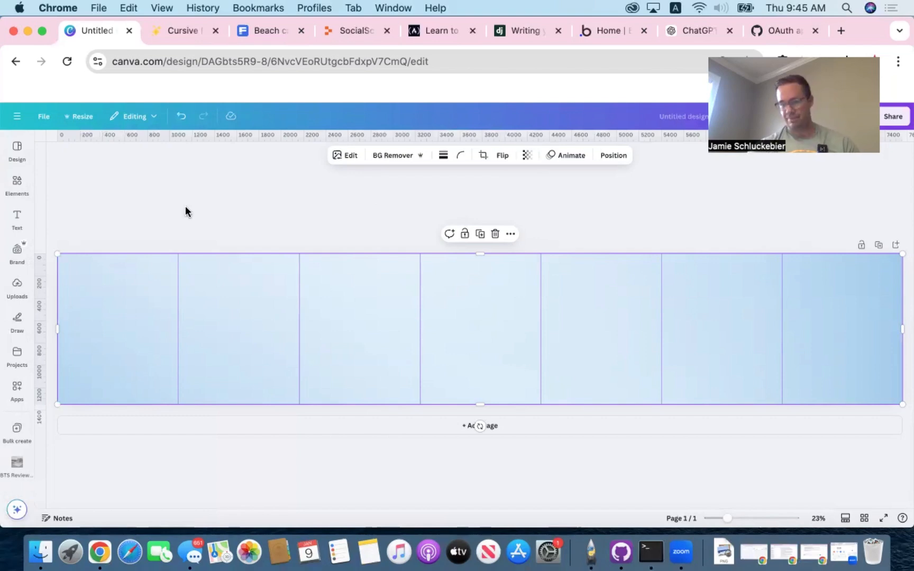
- Insert the purple and pink castle bounce house image from the uploaded images into the design
{"action": "left_click", "coordinate": [17, 289]}
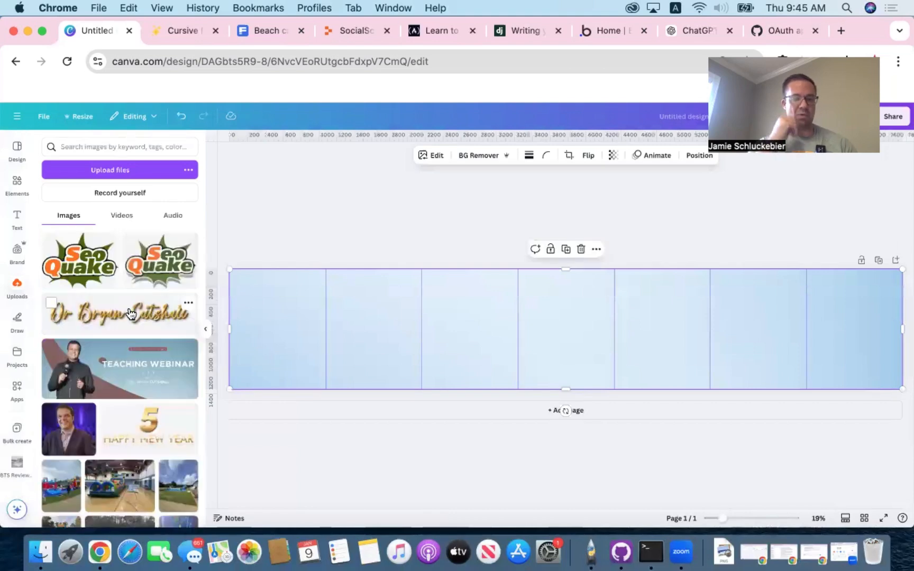
{"action": "scroll", "coordinate": [131, 313], "scroll_direction": "down", "scroll_amount": 10}
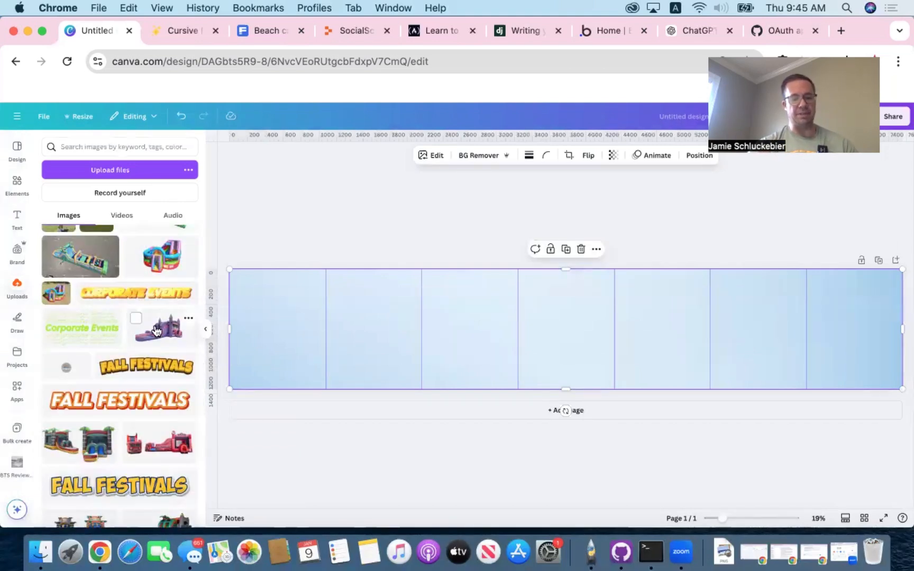
{"action": "scroll", "coordinate": [155, 326], "scroll_direction": "down", "scroll_amount": 2}
{"action": "scroll", "coordinate": [154, 324], "scroll_direction": "up", "scroll_amount": 2}
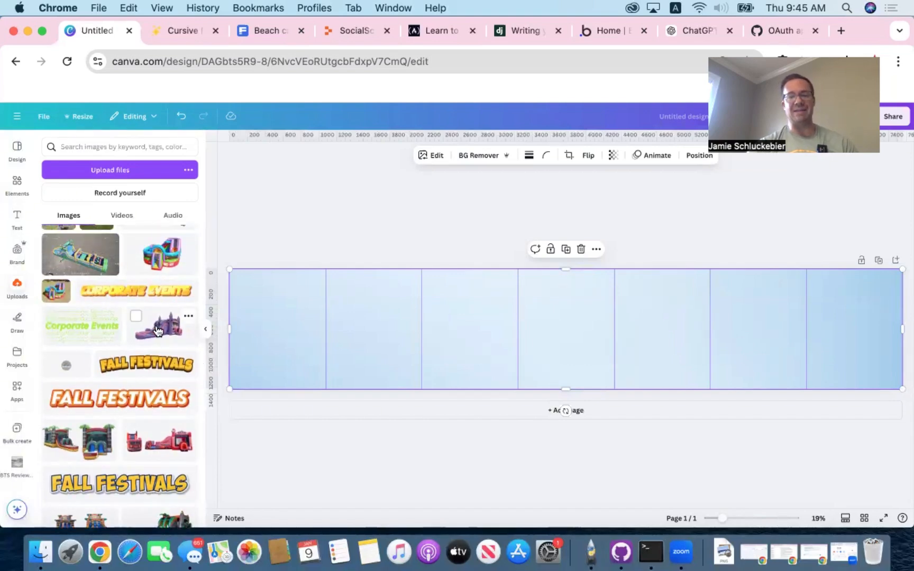
{"action": "left_click", "coordinate": [157, 330]}
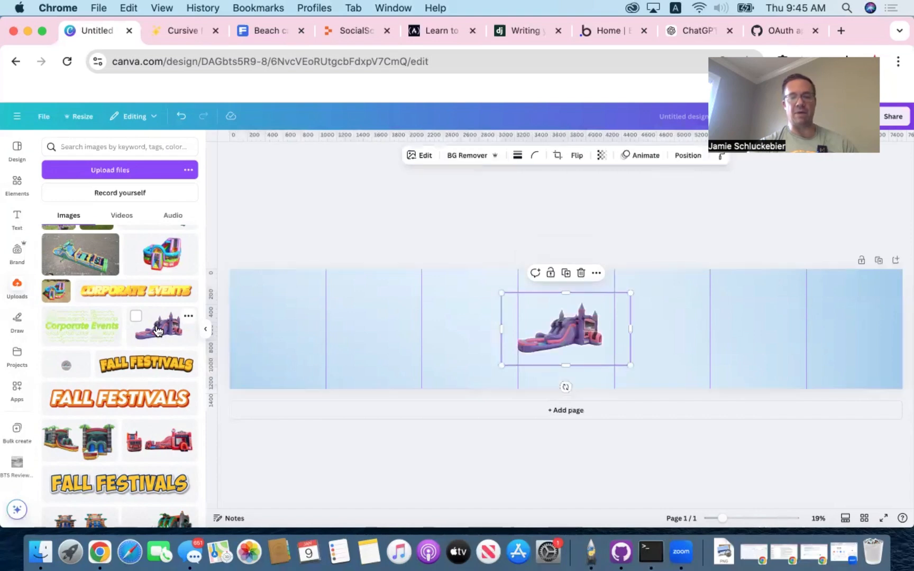
- Move the bounce house image to the first two columns and enlarge it so it spans their shared guide
{"action": "left_click_drag", "start_coordinate": [583, 325], "coordinate": [326, 329]}
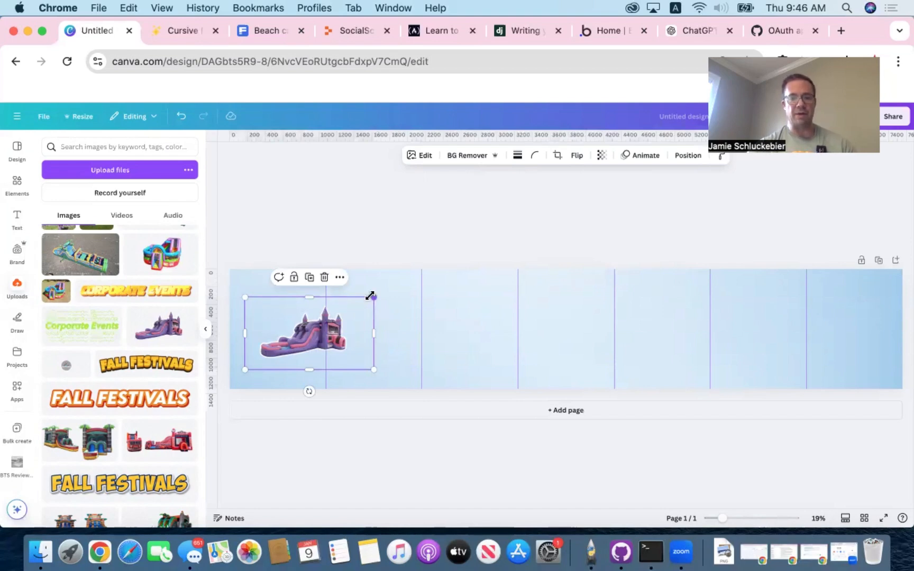
{"action": "left_click_drag", "start_coordinate": [408, 269], "coordinate": [463, 245]}
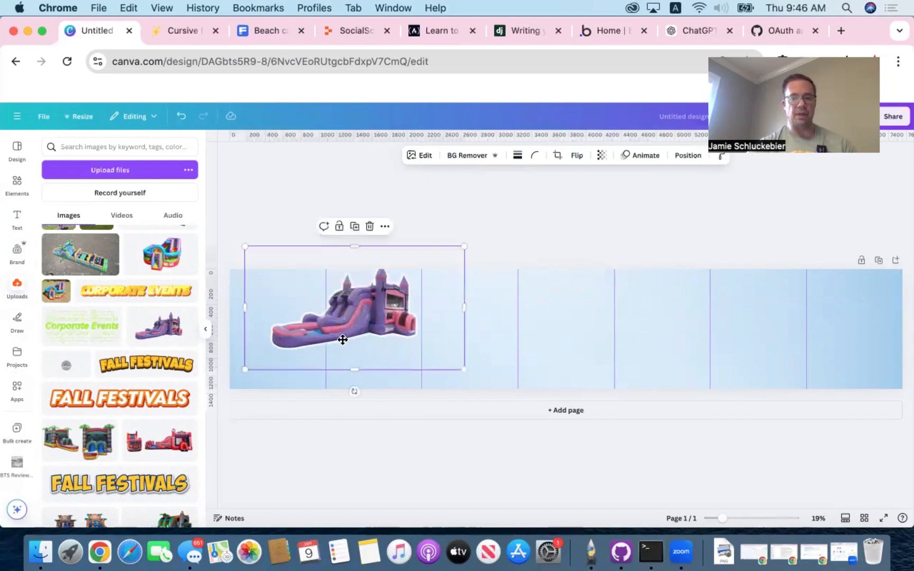
{"action": "left_click_drag", "start_coordinate": [342, 339], "coordinate": [364, 346]}
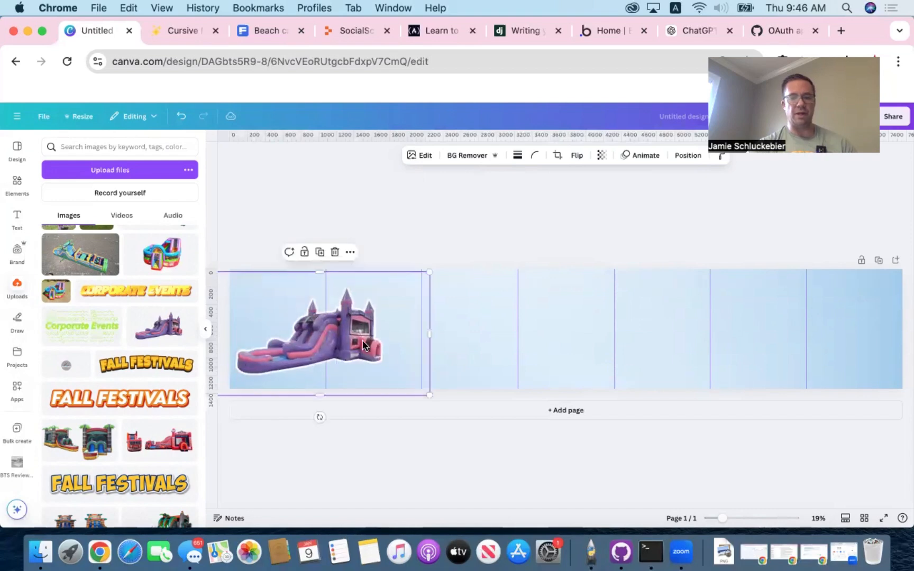
- Remove the bounce house image's background and check the cutout in the background remover's brush view
{"action": "left_click", "coordinate": [468, 157]}
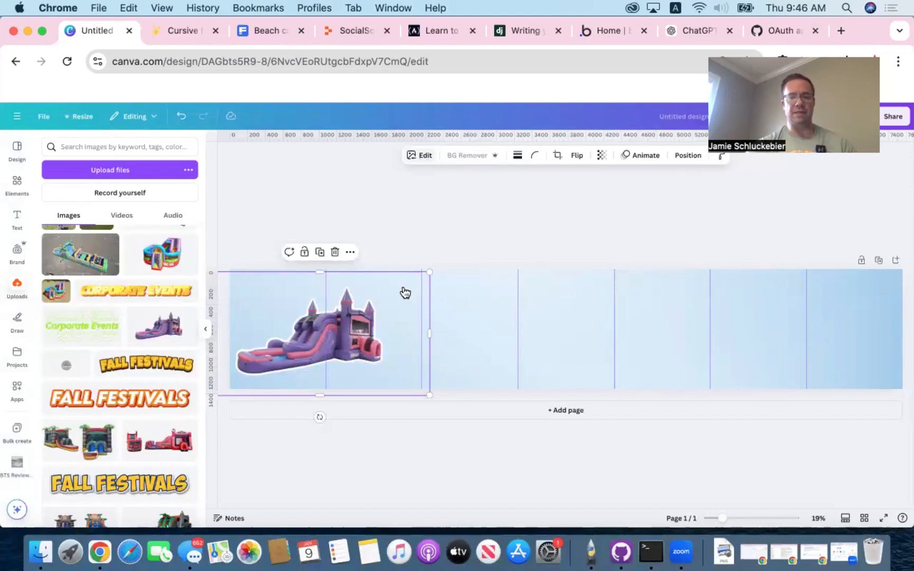
{"action": "left_click", "coordinate": [420, 157]}
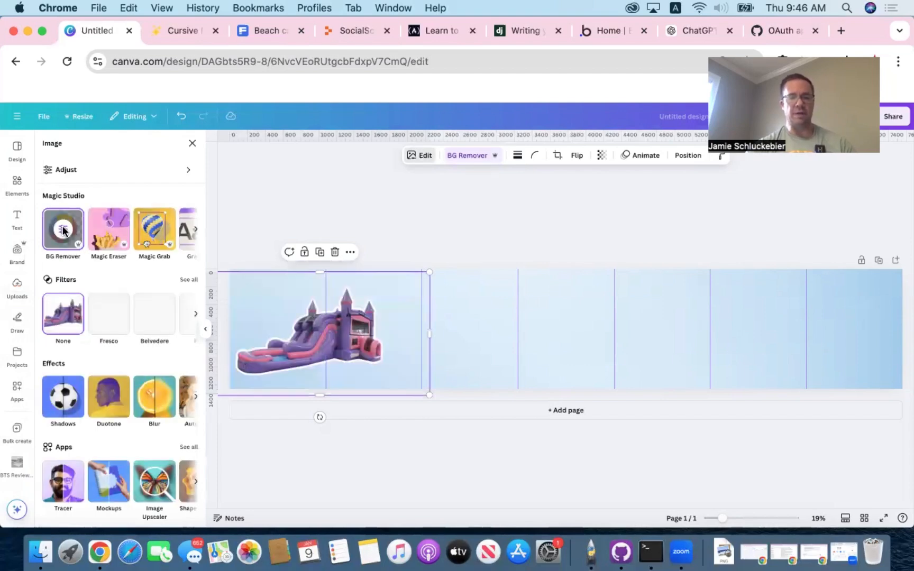
{"action": "left_click", "coordinate": [63, 230]}
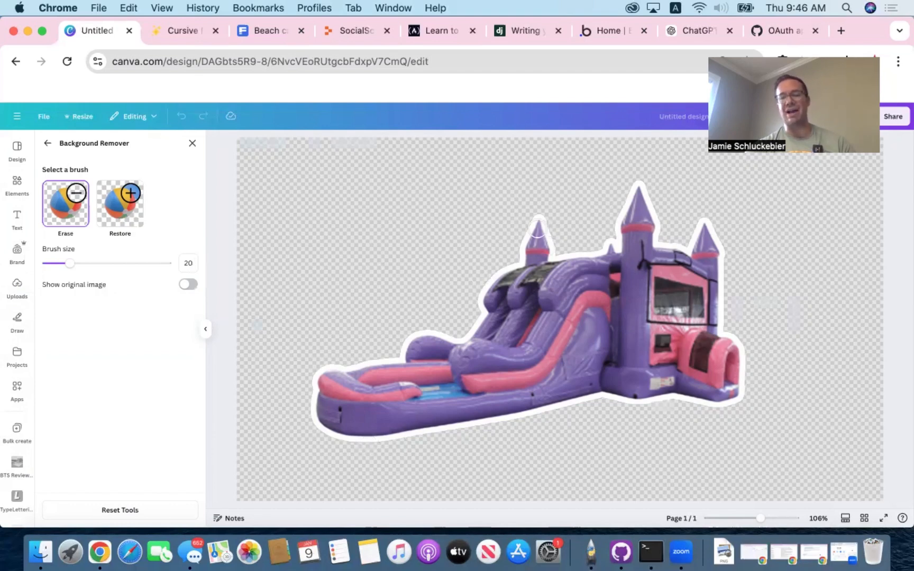
{"action": "left_click", "coordinate": [47, 144]}
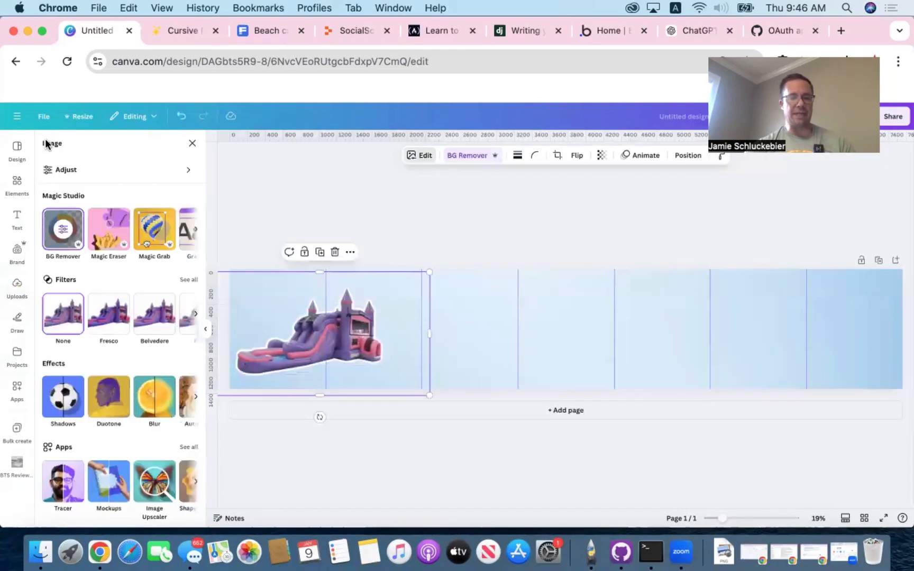
- Apply an Outline shadow to the bounce house image and set its color to near-white #FCFBFB
{"action": "left_click", "coordinate": [67, 396]}
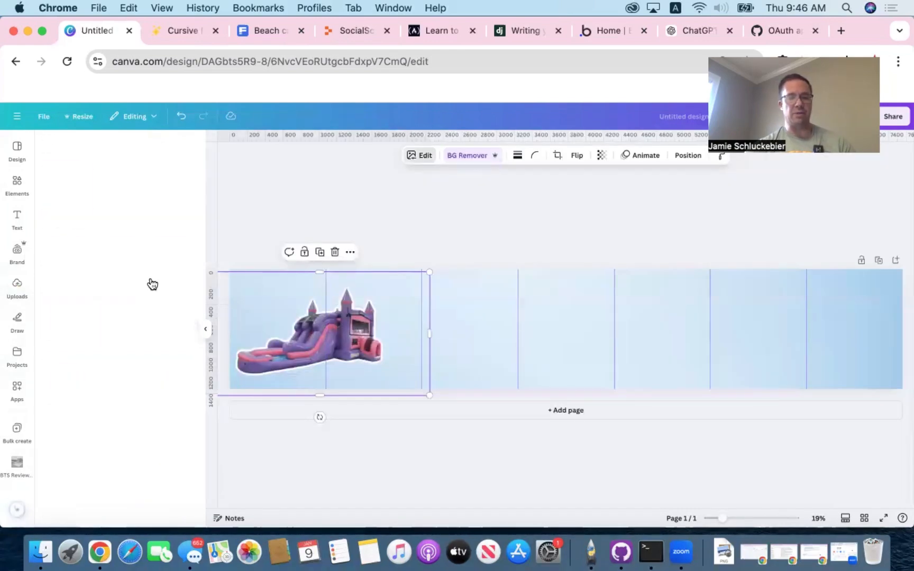
{"action": "left_click", "coordinate": [172, 259]}
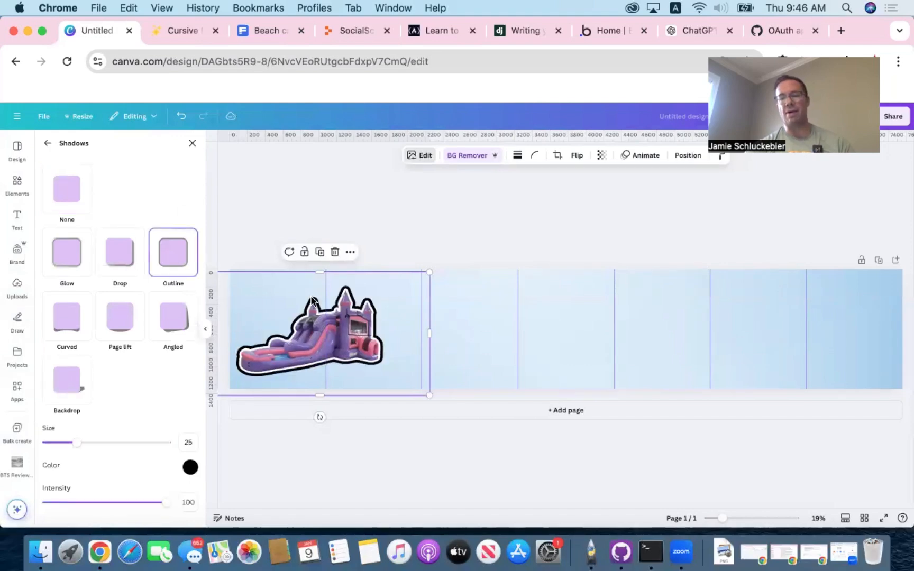
{"action": "left_click", "coordinate": [190, 467]}
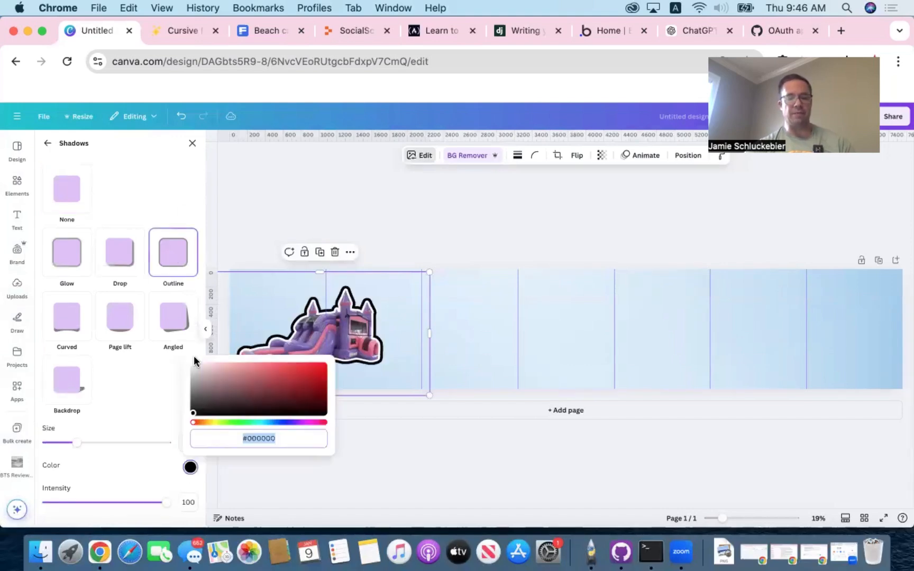
{"action": "left_click", "coordinate": [192, 368]}
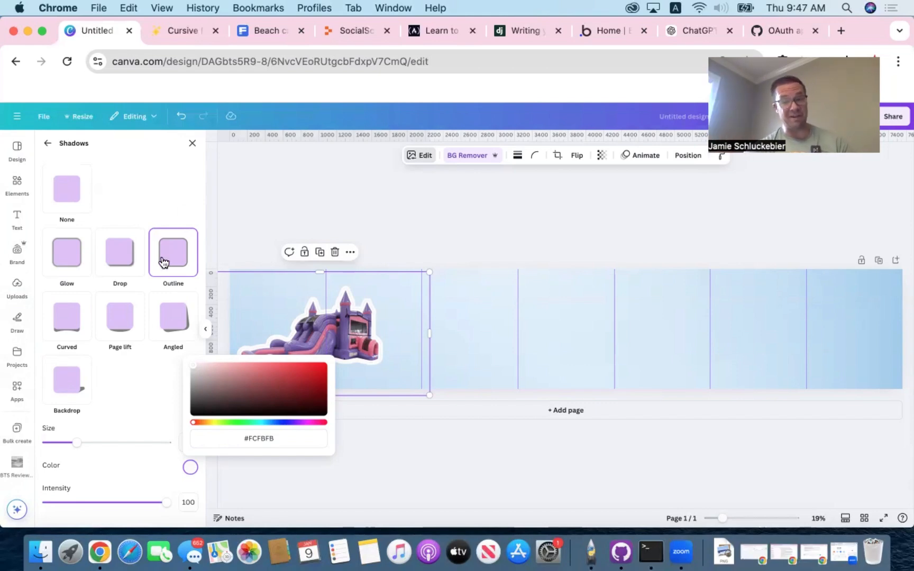
- Apply a Page lift shadow to the bounce house image and set its color to near-black #090909
{"action": "left_click", "coordinate": [124, 322]}
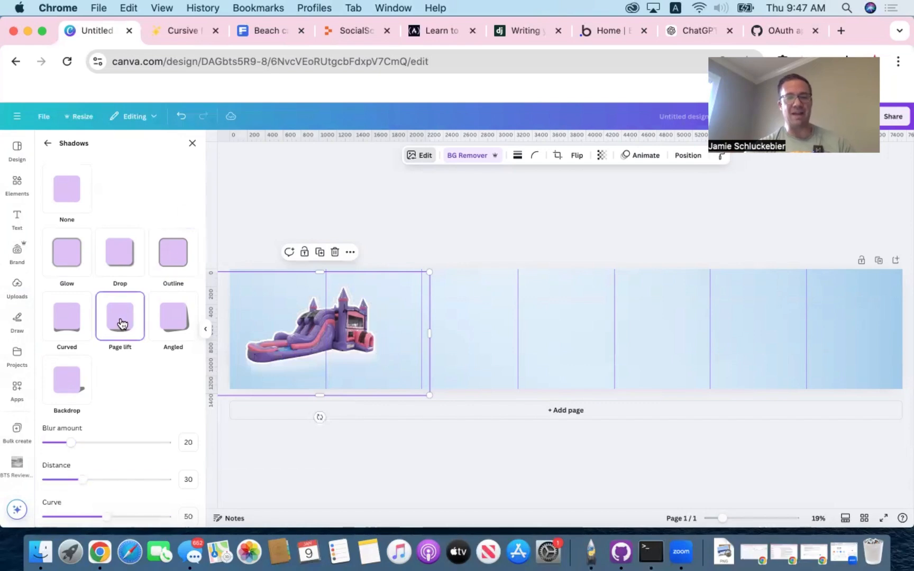
{"action": "scroll", "coordinate": [132, 362], "scroll_direction": "down", "scroll_amount": 1}
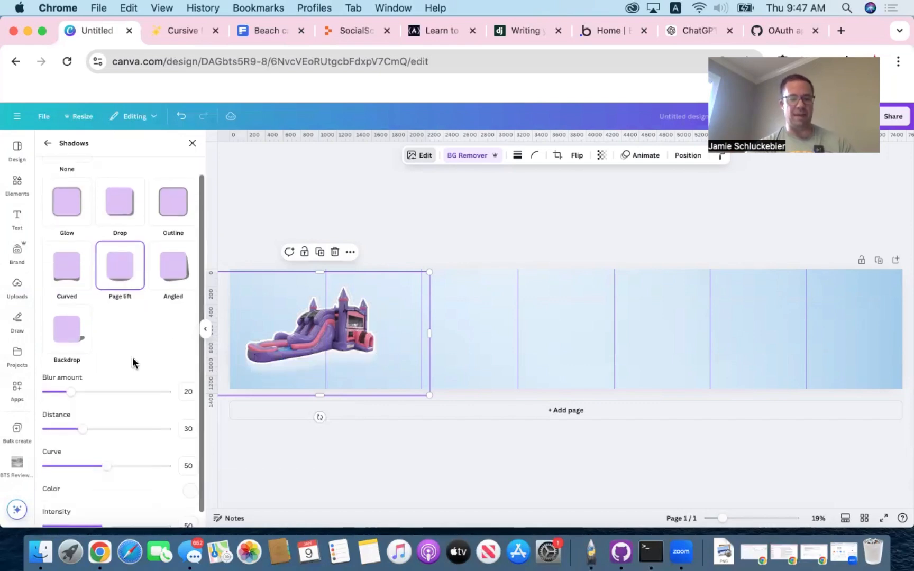
{"action": "left_click", "coordinate": [190, 490]}
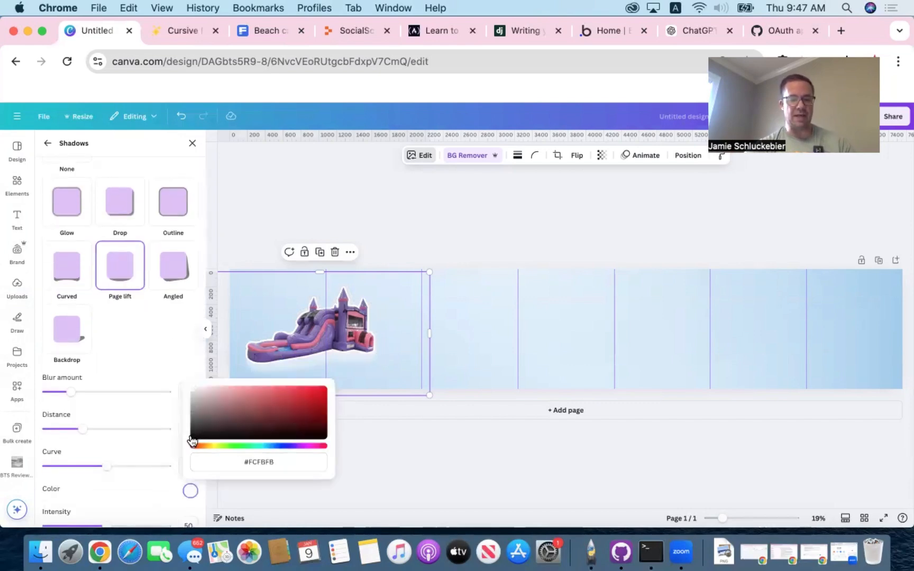
{"action": "left_click", "coordinate": [192, 439]}
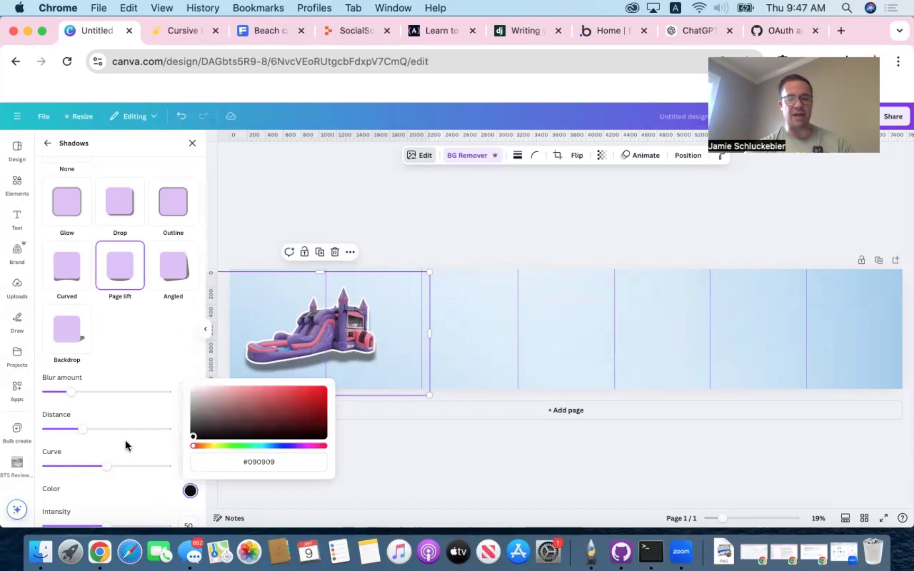
{"action": "scroll", "coordinate": [126, 445], "scroll_direction": "down", "scroll_amount": 1}
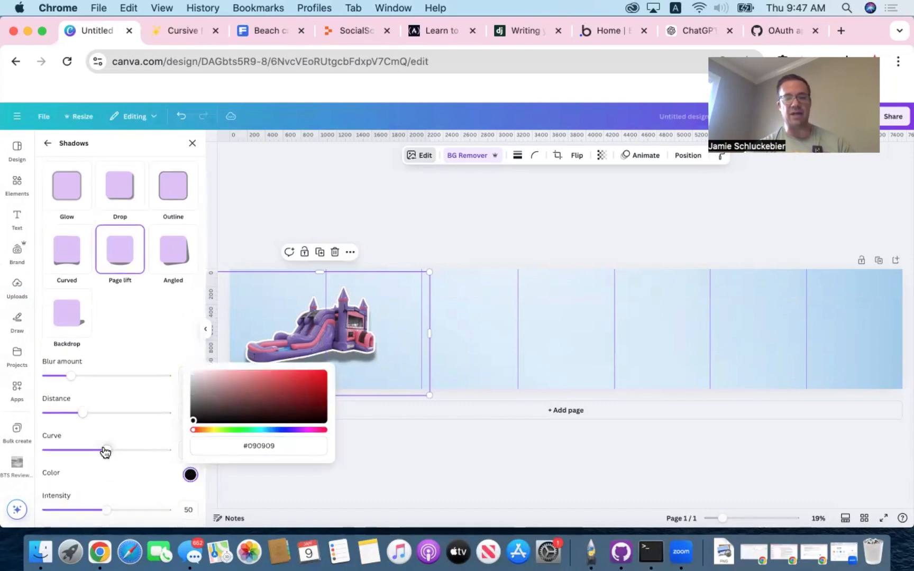
{"action": "left_click", "coordinate": [168, 352]}
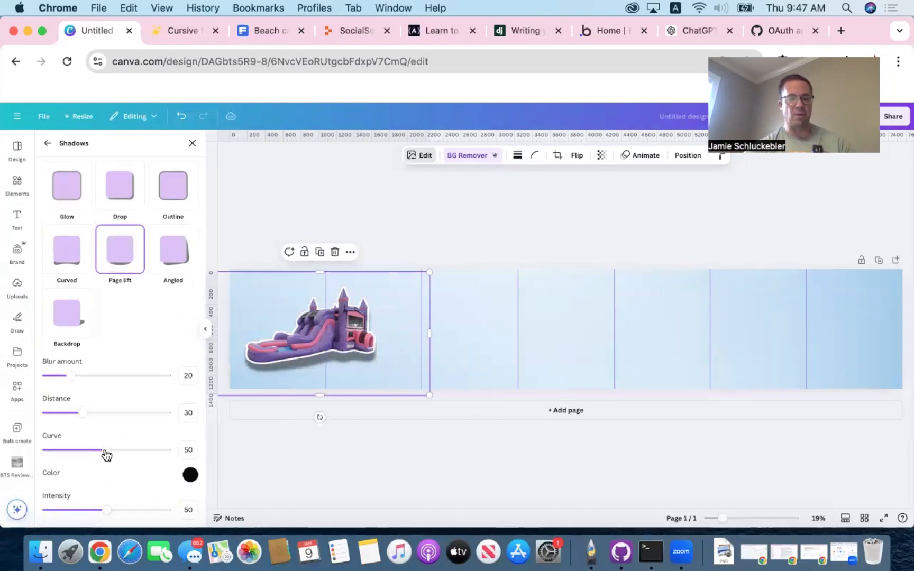
- Set the Page lift shadow's curve to 0 and its intensity to 78, then leave the shadow settings
{"action": "left_click_drag", "start_coordinate": [106, 455], "coordinate": [41, 445]}
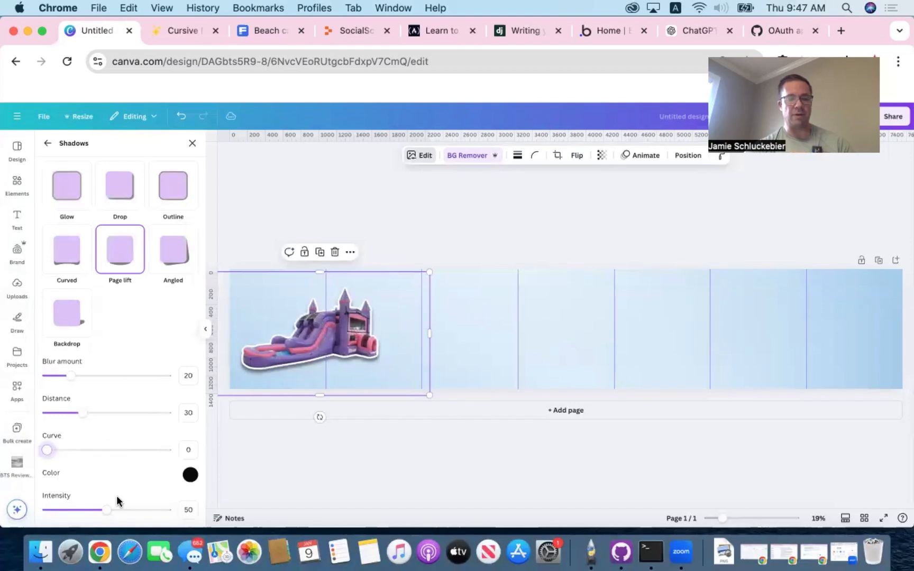
{"action": "left_click_drag", "start_coordinate": [107, 510], "coordinate": [140, 509]}
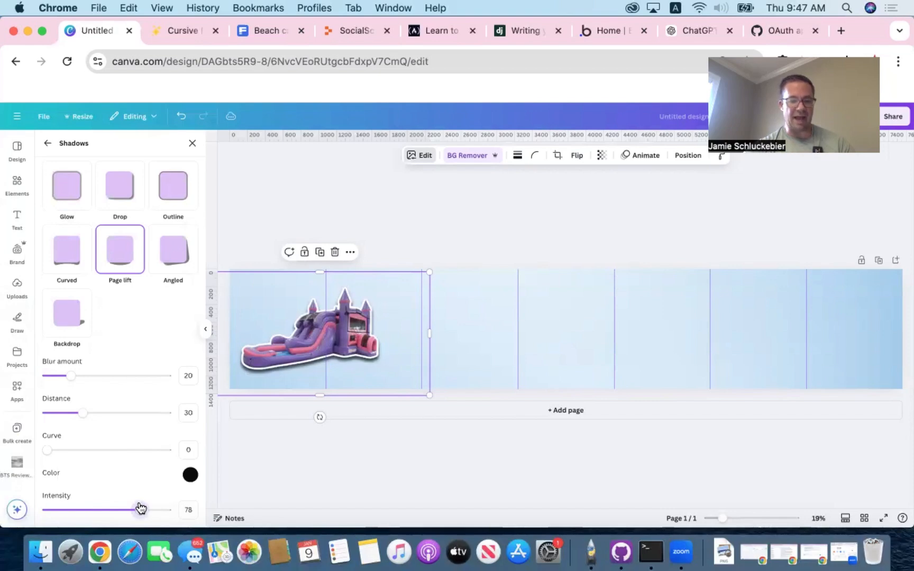
{"action": "mouse_move", "coordinate": [50, 453]}
{"action": "left_mouse_down"}
{"action": "mouse_move", "coordinate": [68, 453]}
{"action": "mouse_move", "coordinate": [41, 454]}
{"action": "left_mouse_up"}
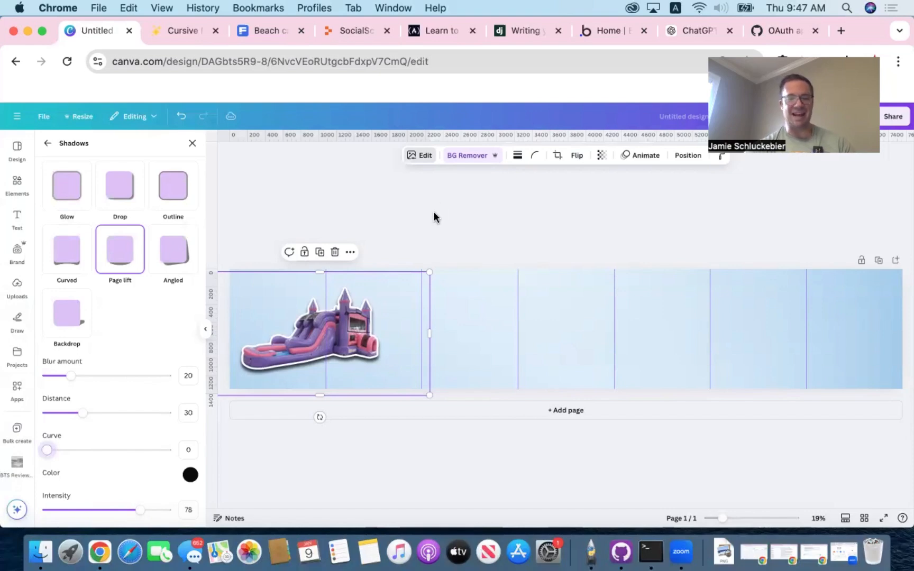
{"action": "left_click", "coordinate": [417, 237]}
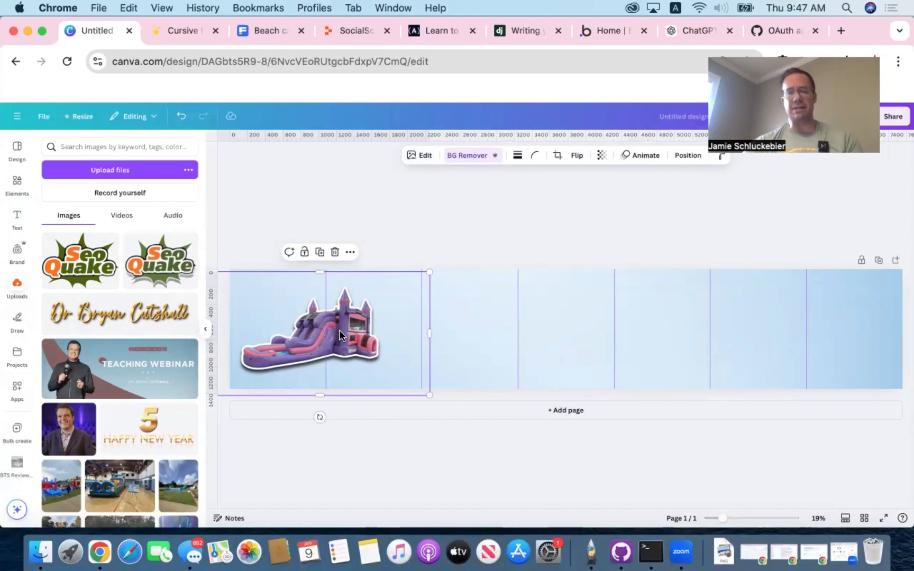
- Shift the bounce house image slightly left and flip it horizontally
{"action": "left_click_drag", "start_coordinate": [340, 334], "coordinate": [301, 333]}
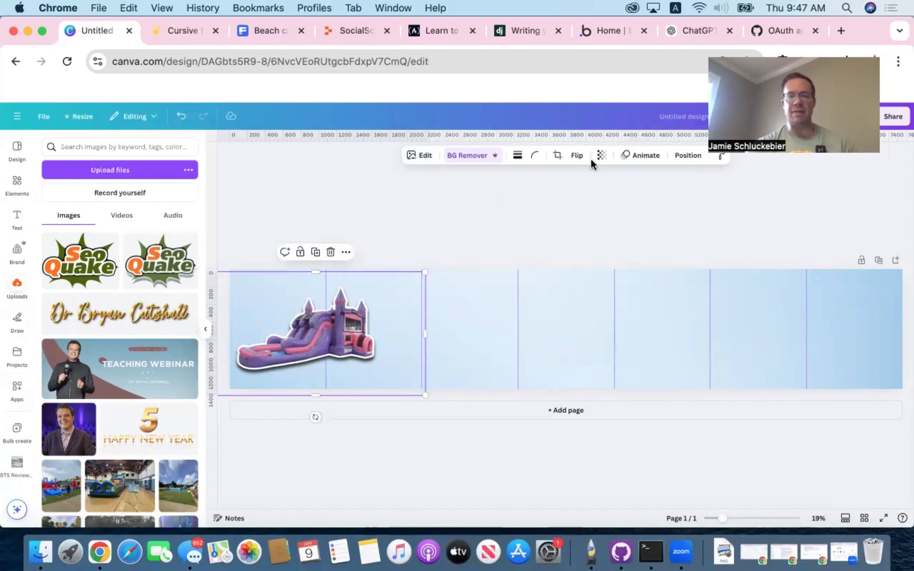
{"action": "left_click", "coordinate": [577, 156]}
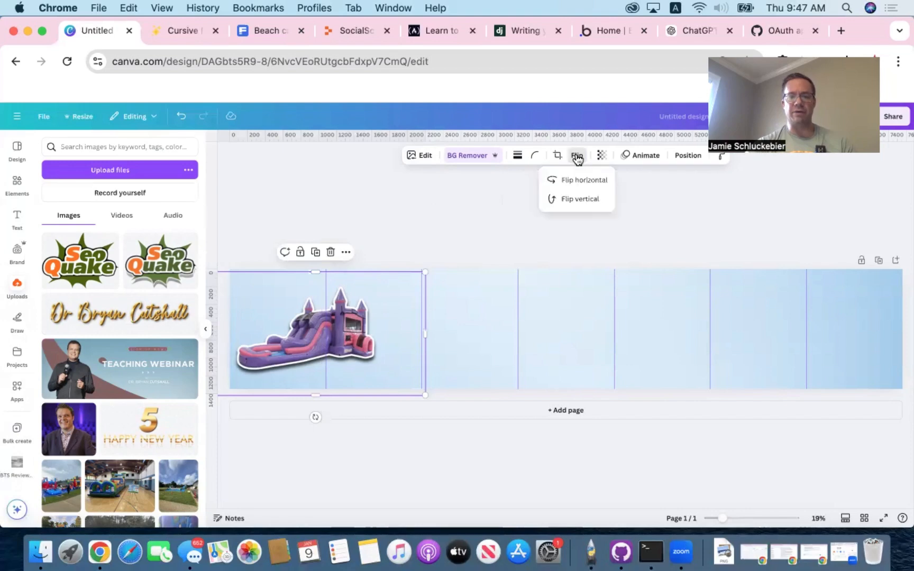
{"action": "left_click", "coordinate": [584, 180]}
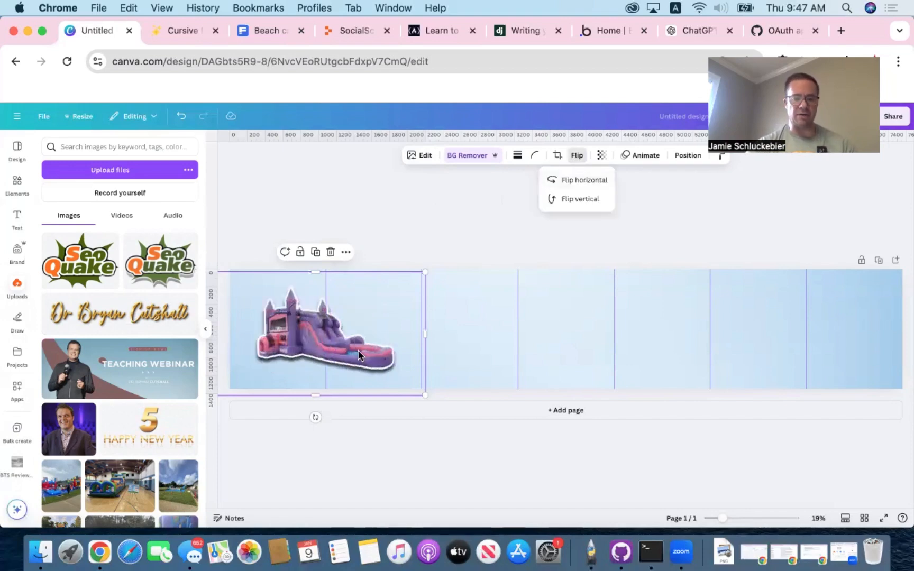
- Enlarge the flipped bounce house image and reposition it so it nearly fills the first two panels
{"action": "mouse_move", "coordinate": [350, 350]}
{"action": "left_mouse_down"}
{"action": "mouse_move", "coordinate": [345, 342]}
{"action": "mouse_move", "coordinate": [345, 350]}
{"action": "left_mouse_up"}
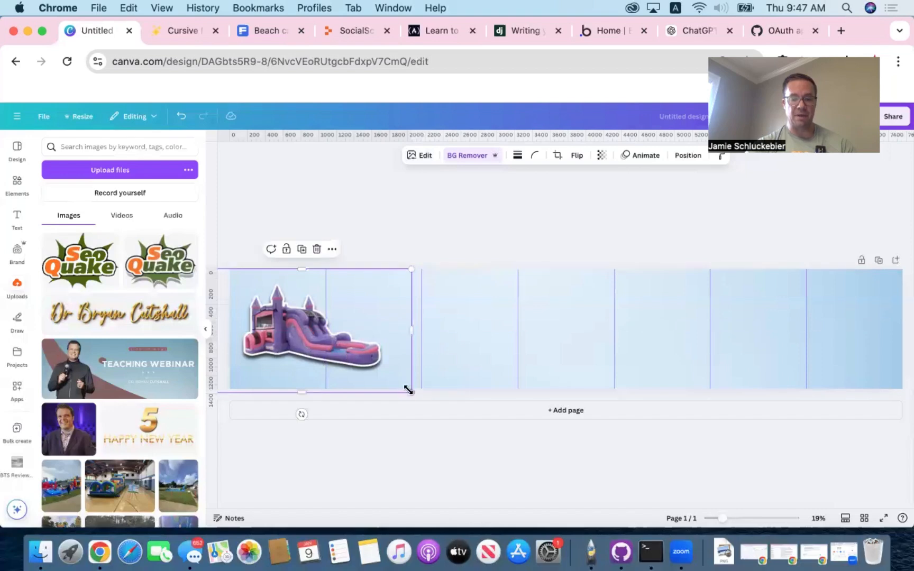
{"action": "left_click_drag", "start_coordinate": [444, 397], "coordinate": [465, 416]}
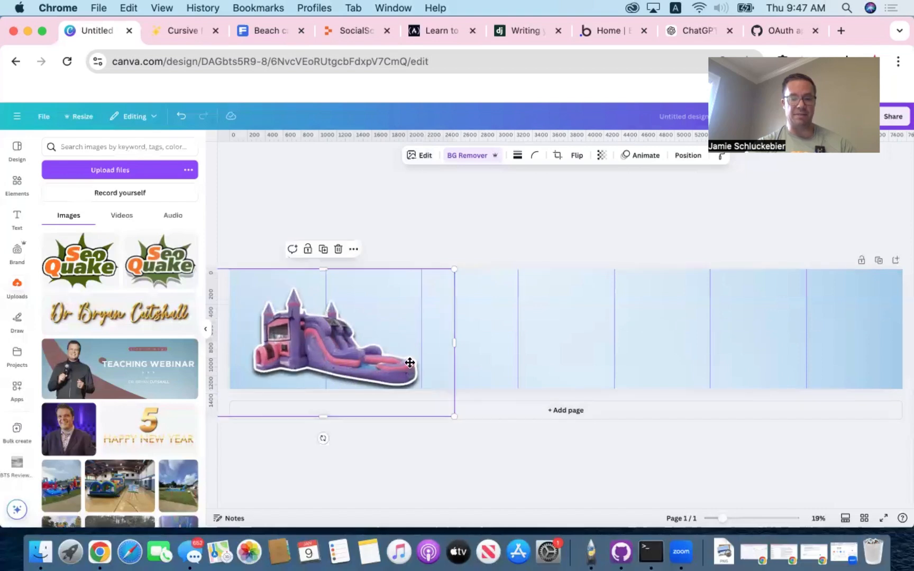
{"action": "left_click_drag", "start_coordinate": [406, 360], "coordinate": [404, 359]}
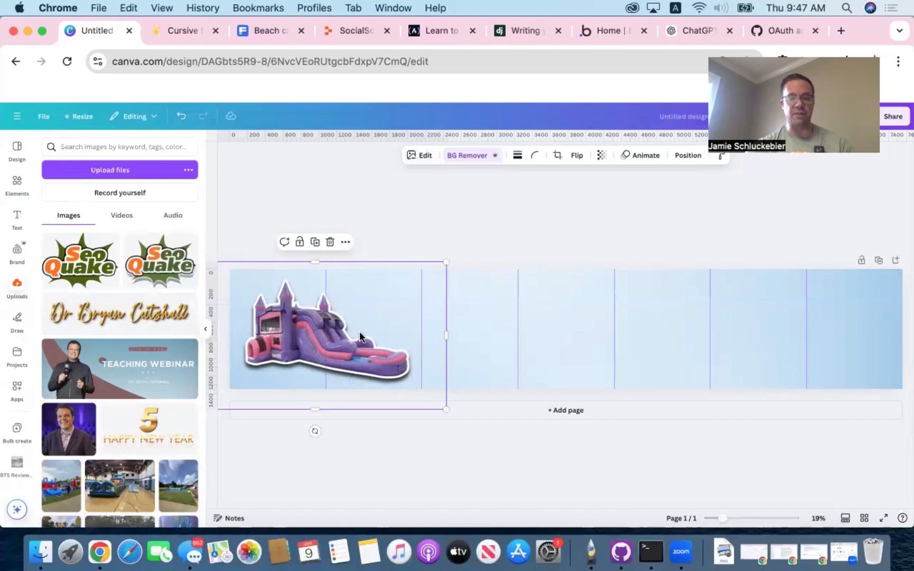
{"action": "left_click_drag", "start_coordinate": [343, 328], "coordinate": [342, 328]}
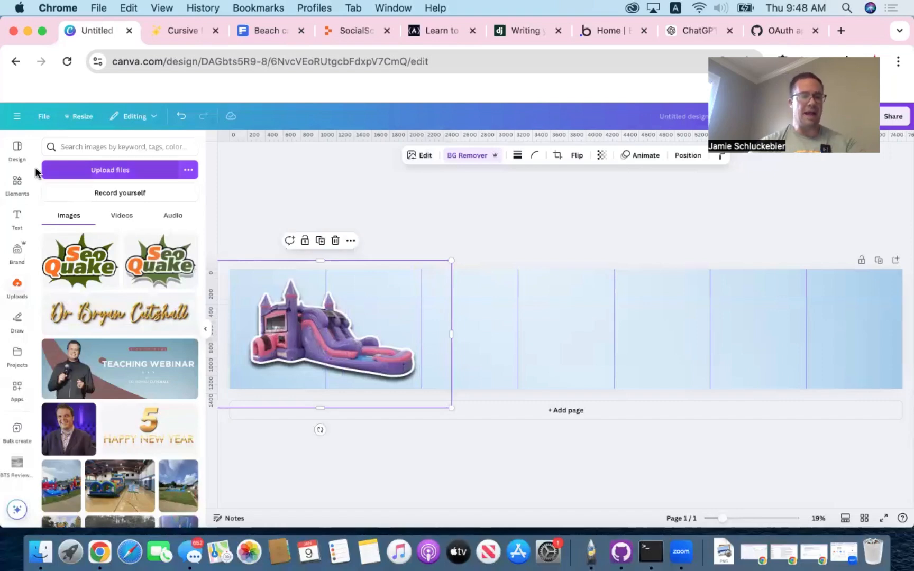
- Search the elements library's photos for "excited girl", then refine the search to "excited girl kid"
{"action": "left_click", "coordinate": [17, 183]}
{"action": "left_click", "coordinate": [135, 147]}
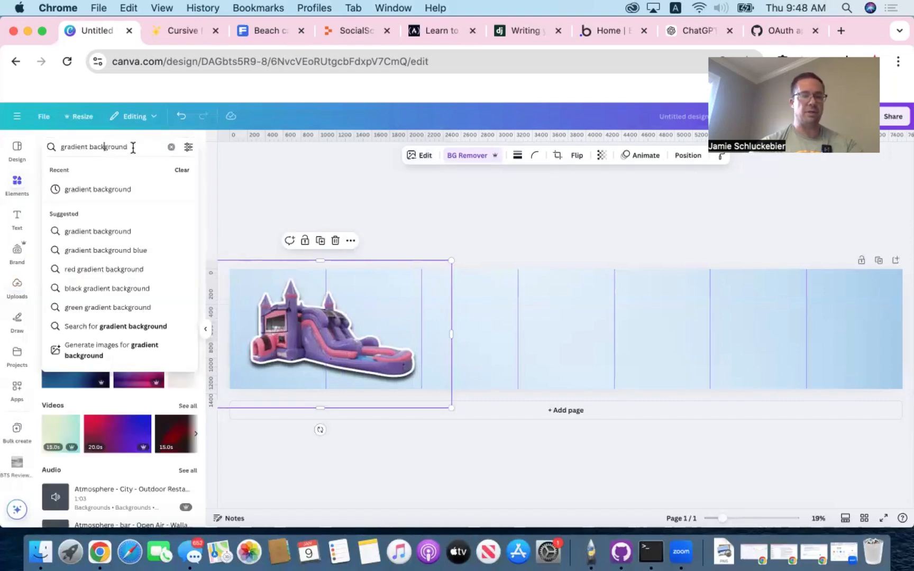
{"action": "type", "text": "excited girl"}
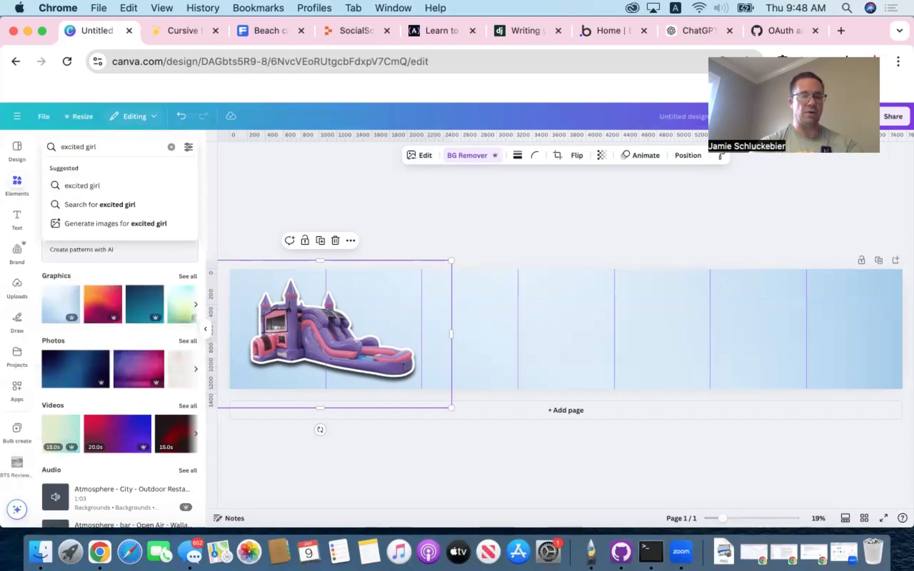
{"action": "key", "text": "Return"}
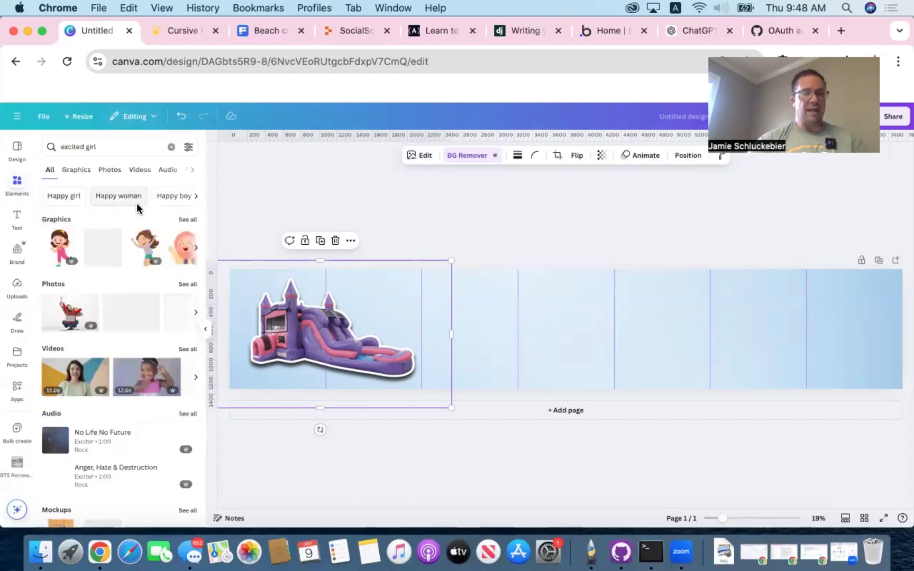
{"action": "left_click", "coordinate": [109, 170]}
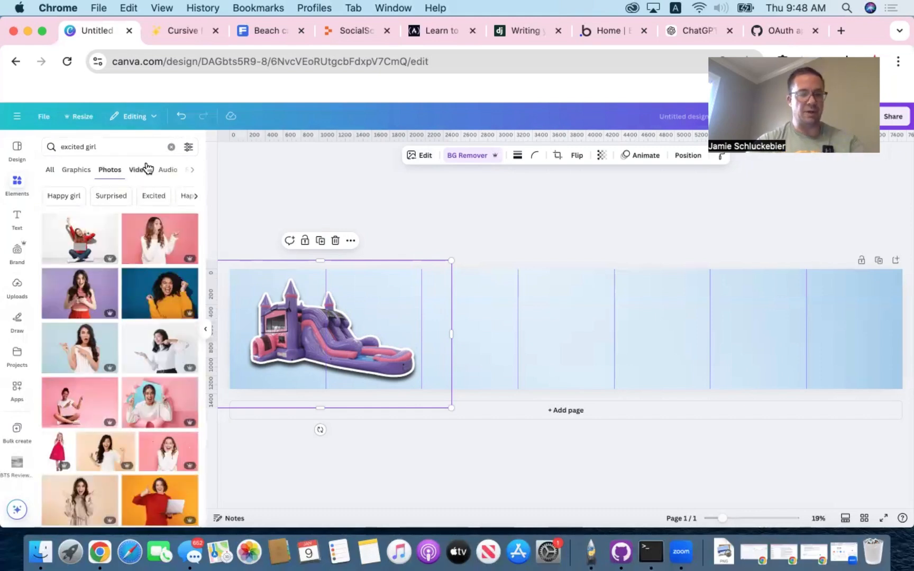
{"action": "left_click", "coordinate": [133, 146]}
{"action": "type", "text": "kid"}
{"action": "key", "text": "Return"}
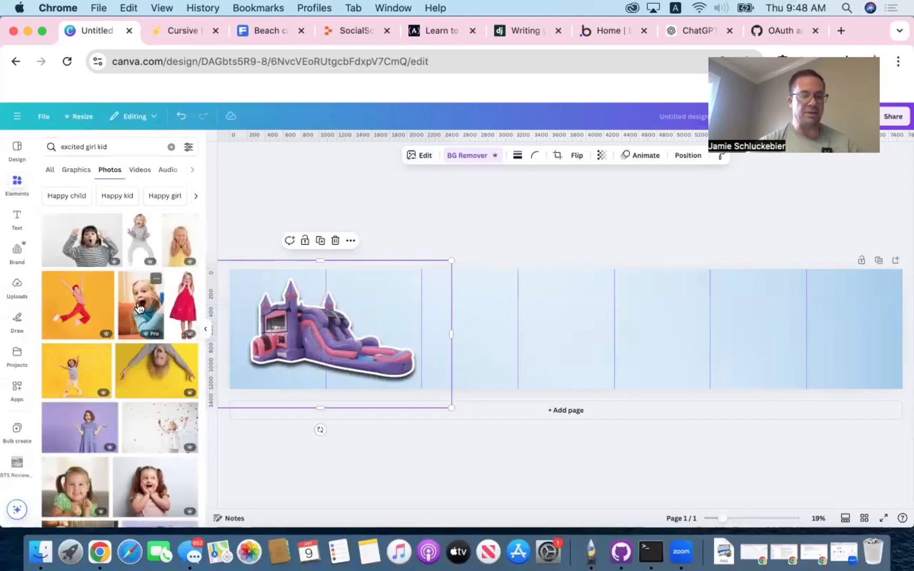
- Insert the photo of the smiling girl with pigtails and a green top, and remove its background
{"action": "scroll", "coordinate": [138, 309], "scroll_direction": "down", "scroll_amount": 5}
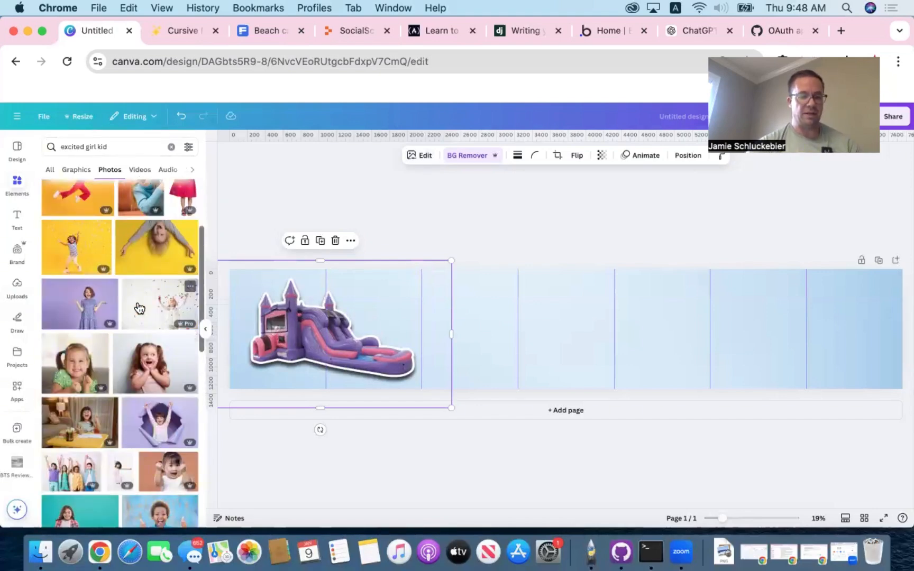
{"action": "scroll", "coordinate": [139, 309], "scroll_direction": "down", "scroll_amount": 3}
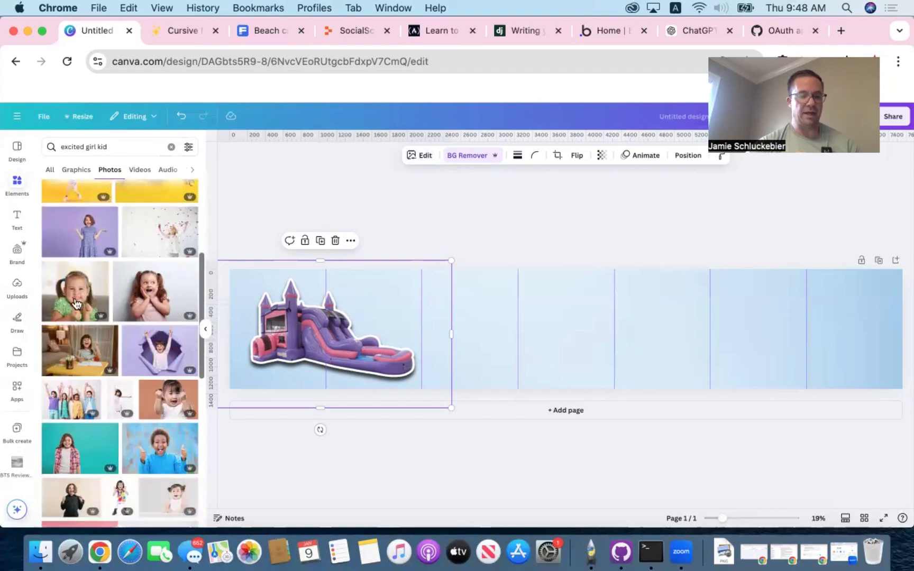
{"action": "left_click", "coordinate": [76, 303]}
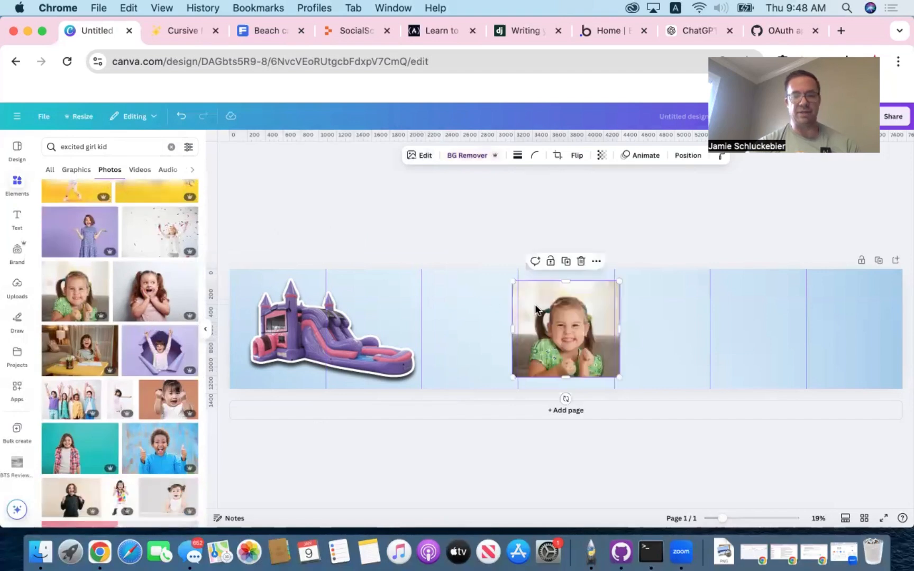
{"action": "left_click", "coordinate": [463, 156]}
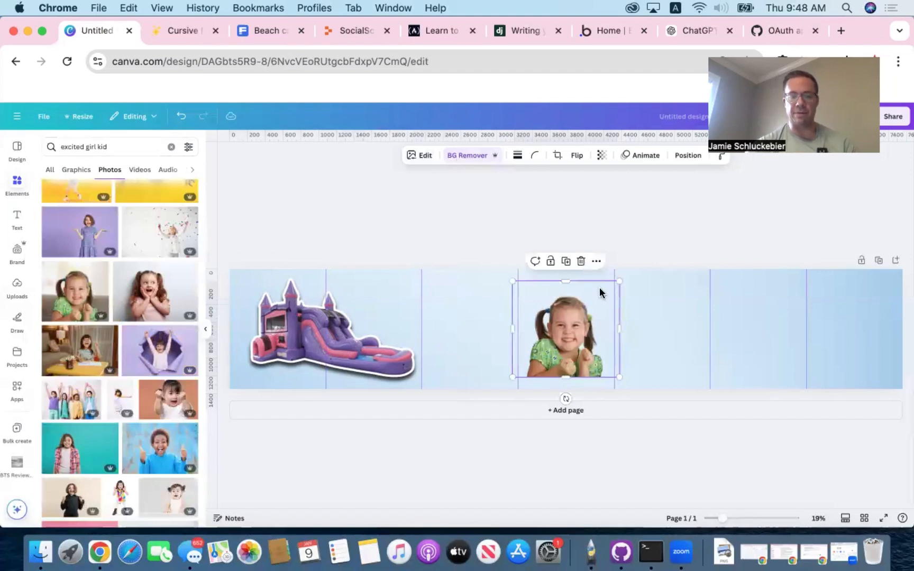
- Shrink the girl cutout and move it to the lower-left corner of the first panel, overlapping the bounce house
{"action": "left_click_drag", "start_coordinate": [618, 279], "coordinate": [585, 310]}
{"action": "left_click_drag", "start_coordinate": [558, 345], "coordinate": [260, 365]}
{"action": "scroll", "coordinate": [260, 365], "scroll_direction": "up", "scroll_amount": 3}
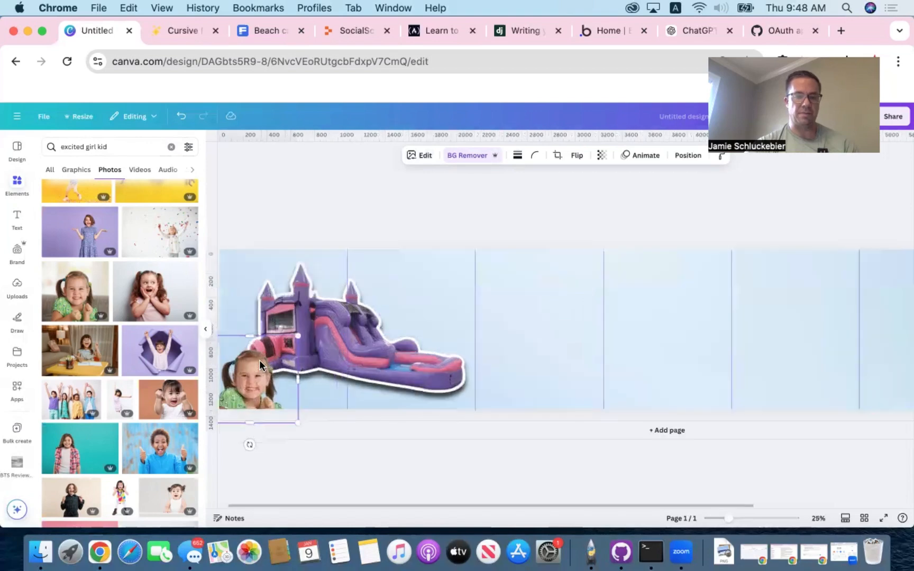
{"action": "scroll", "coordinate": [284, 219], "scroll_direction": "left", "scroll_amount": 1}
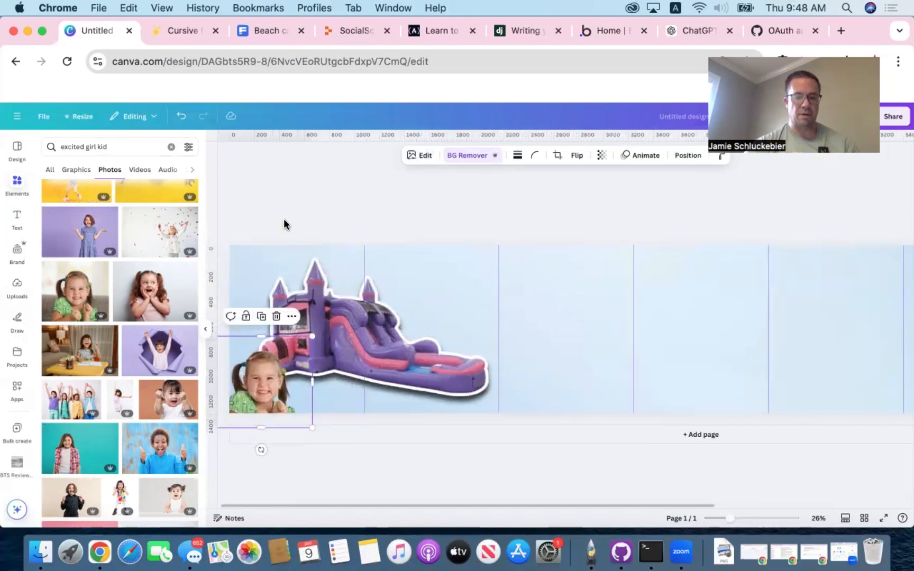
- Place a slightly smaller girl cutout on the bottom edge before the first guide, and shift the bounce house toward the design's left edge
{"action": "left_click_drag", "start_coordinate": [324, 294], "coordinate": [331, 294]}
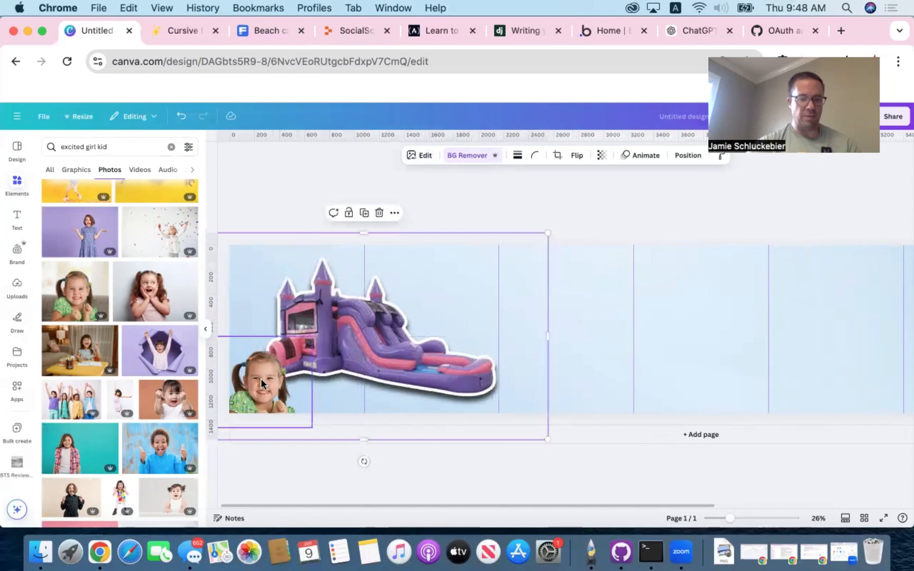
{"action": "left_click", "coordinate": [262, 367]}
{"action": "left_click_drag", "start_coordinate": [268, 368], "coordinate": [331, 368]}
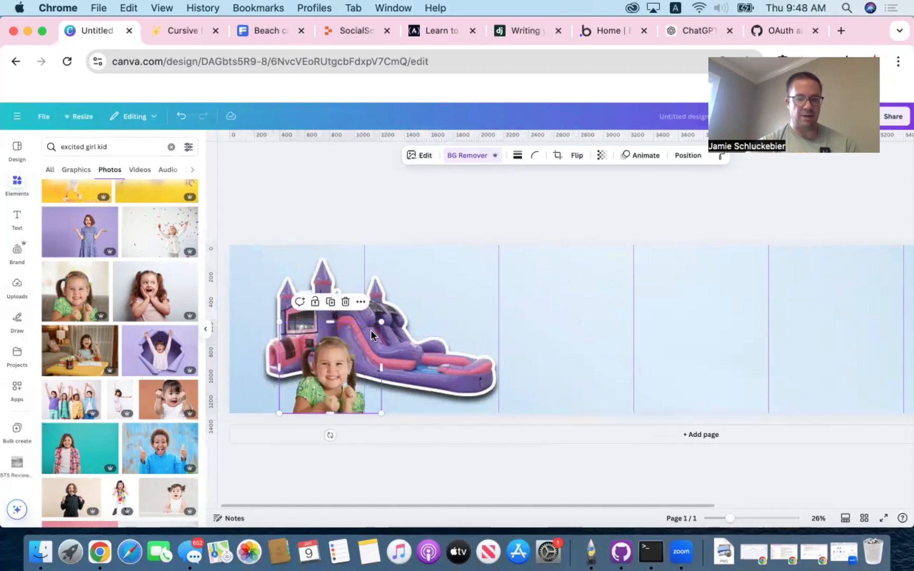
{"action": "left_click_drag", "start_coordinate": [376, 321], "coordinate": [366, 339]}
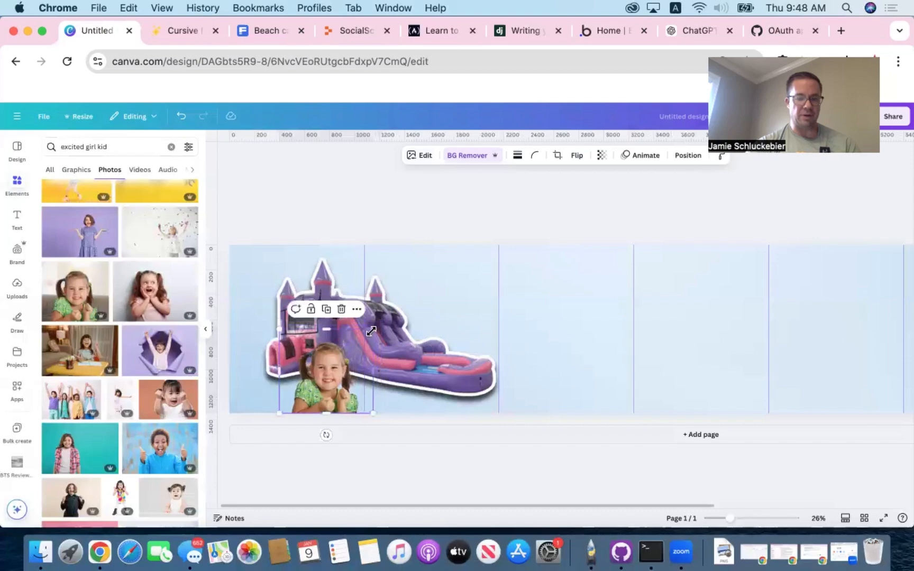
{"action": "left_click", "coordinate": [369, 294]}
{"action": "left_click_drag", "start_coordinate": [368, 294], "coordinate": [347, 294]}
- Give the girl cutout a white Outline shadow effect and nudge it slightly lower on the first panel's bottom edge
{"action": "left_click", "coordinate": [326, 372]}
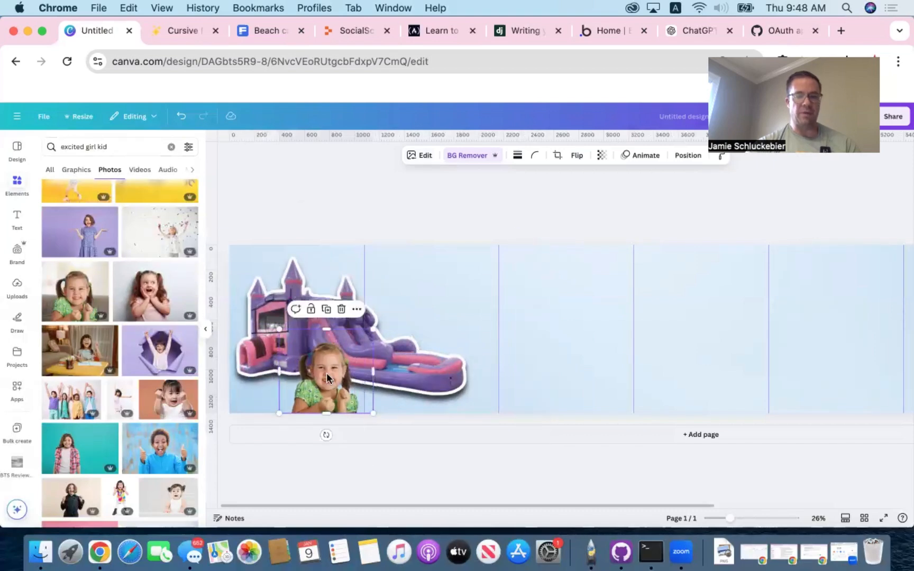
{"action": "left_click", "coordinate": [420, 156]}
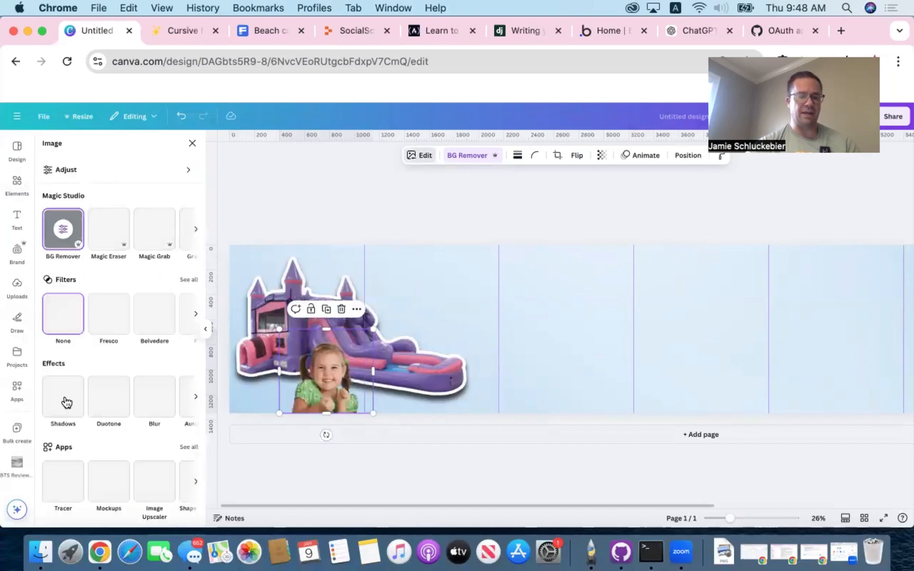
{"action": "left_click", "coordinate": [66, 402]}
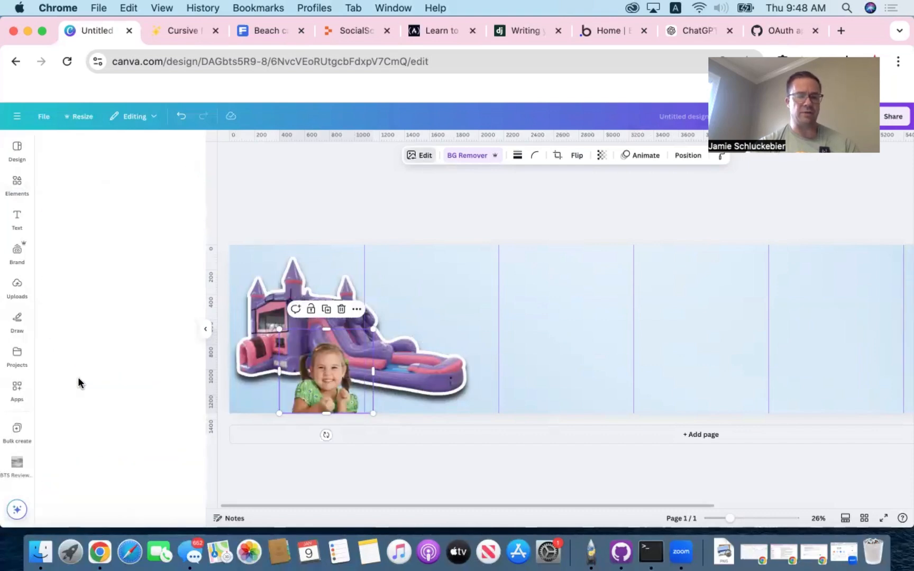
{"action": "left_click", "coordinate": [174, 257]}
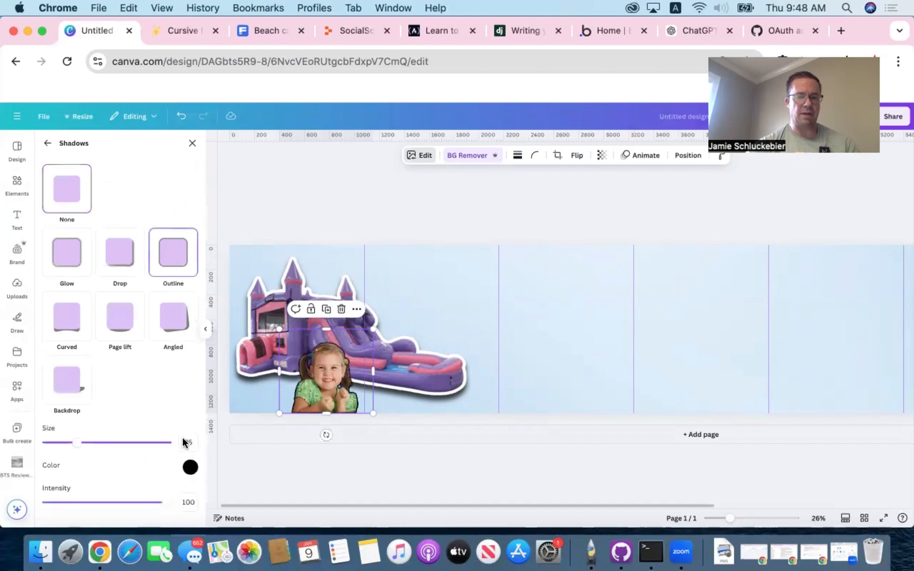
{"action": "left_click", "coordinate": [190, 467]}
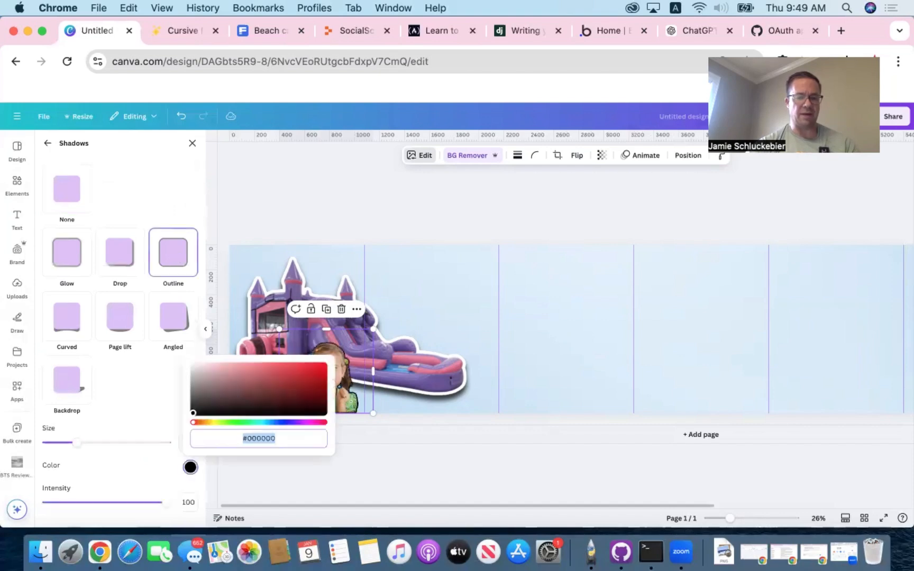
{"action": "left_click", "coordinate": [192, 365]}
{"action": "left_click", "coordinate": [264, 212]}
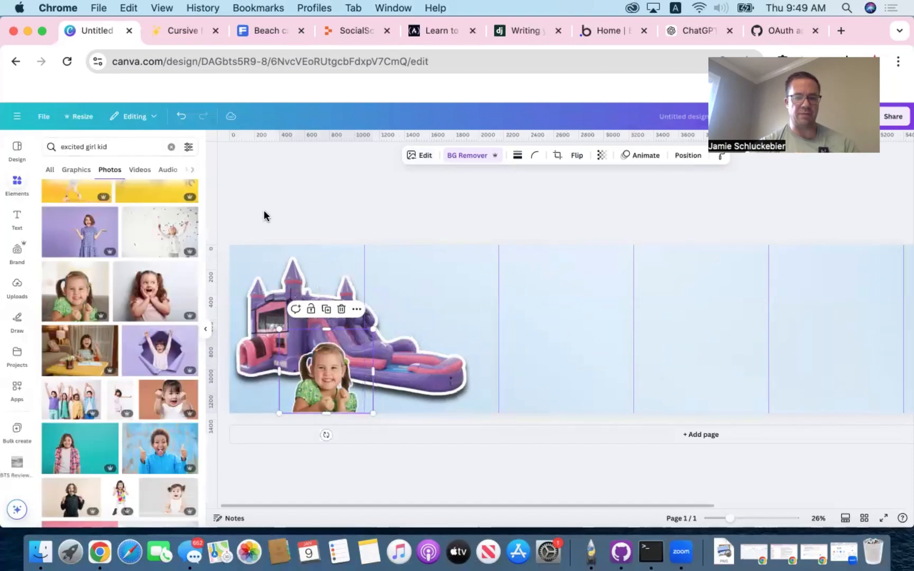
{"action": "mouse_move", "coordinate": [320, 356]}
{"action": "left_mouse_down"}
{"action": "mouse_move", "coordinate": [330, 358]}
{"action": "mouse_move", "coordinate": [319, 361]}
{"action": "left_mouse_up"}
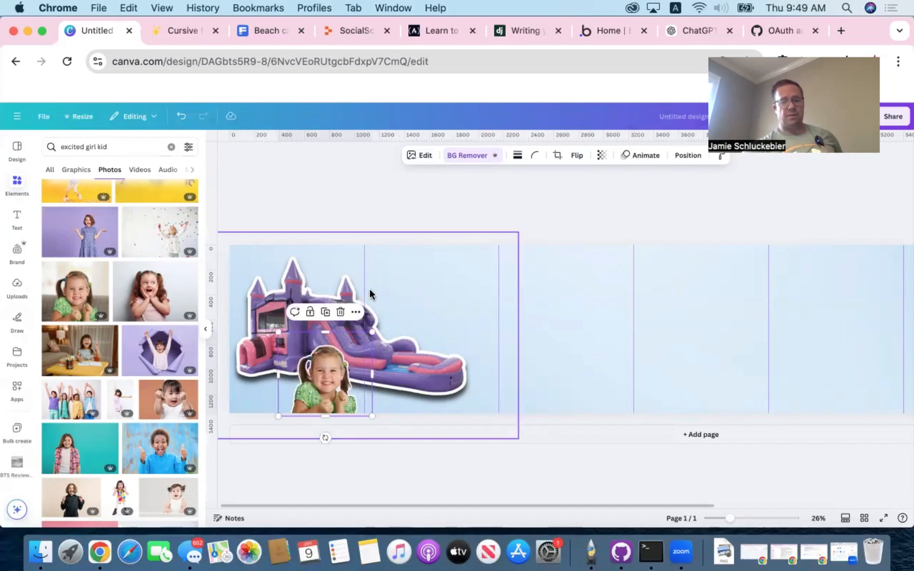
{"action": "left_click", "coordinate": [351, 201]}
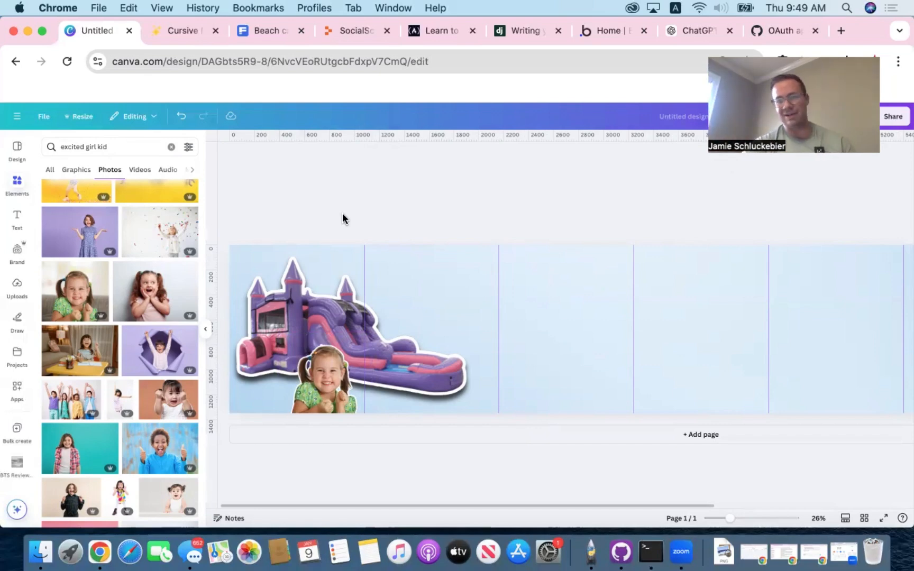
- Insert the uploaded green dinosaur bounce house with slide, enlarge it, and position it across the third and fourth panels
{"action": "left_click", "coordinate": [19, 287]}
{"action": "scroll", "coordinate": [95, 324], "scroll_direction": "down", "scroll_amount": 5}
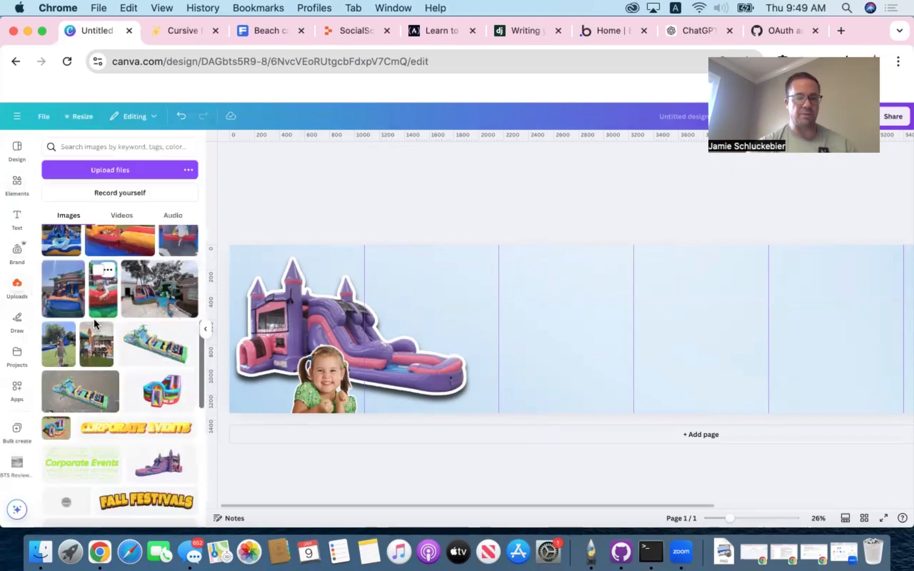
{"action": "scroll", "coordinate": [95, 324], "scroll_direction": "down", "scroll_amount": 3}
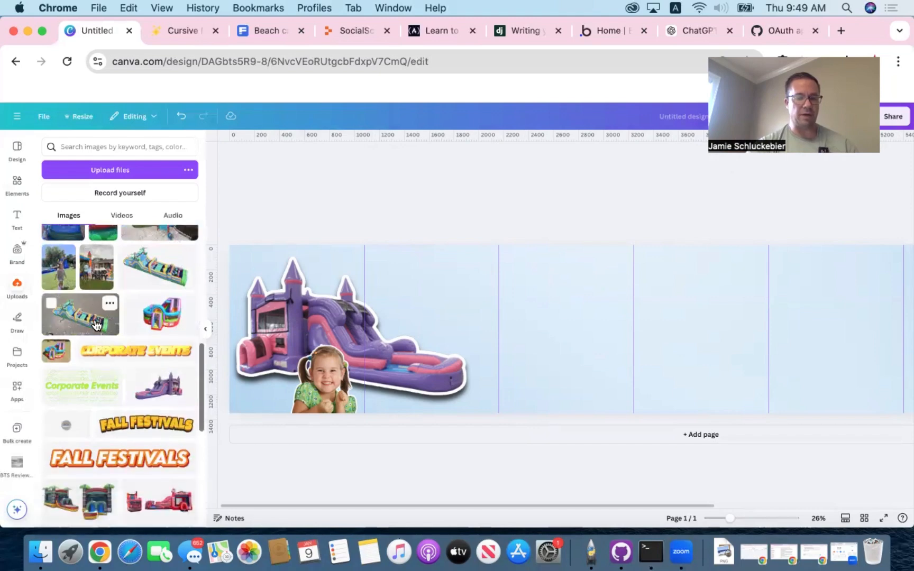
{"action": "scroll", "coordinate": [95, 324], "scroll_direction": "down", "scroll_amount": 5}
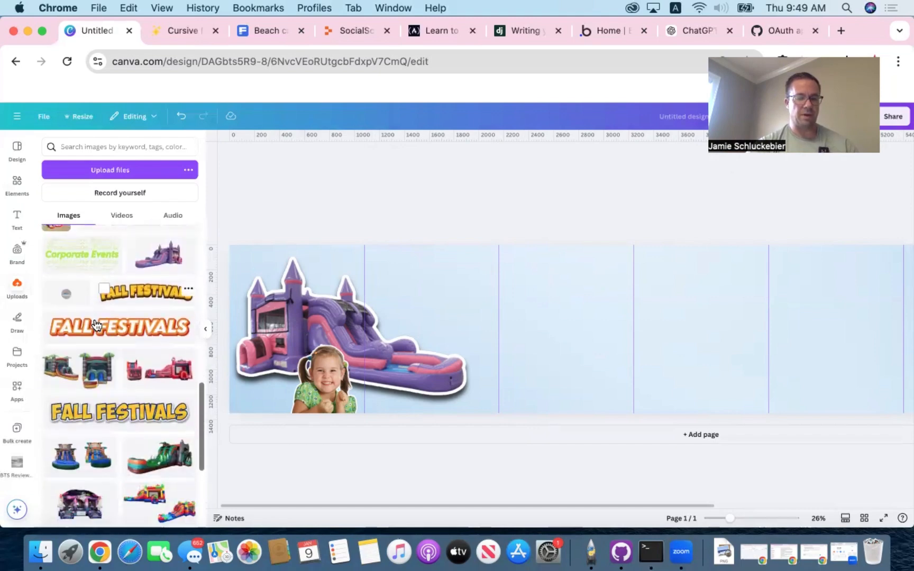
{"action": "scroll", "coordinate": [96, 325], "scroll_direction": "down", "scroll_amount": 5}
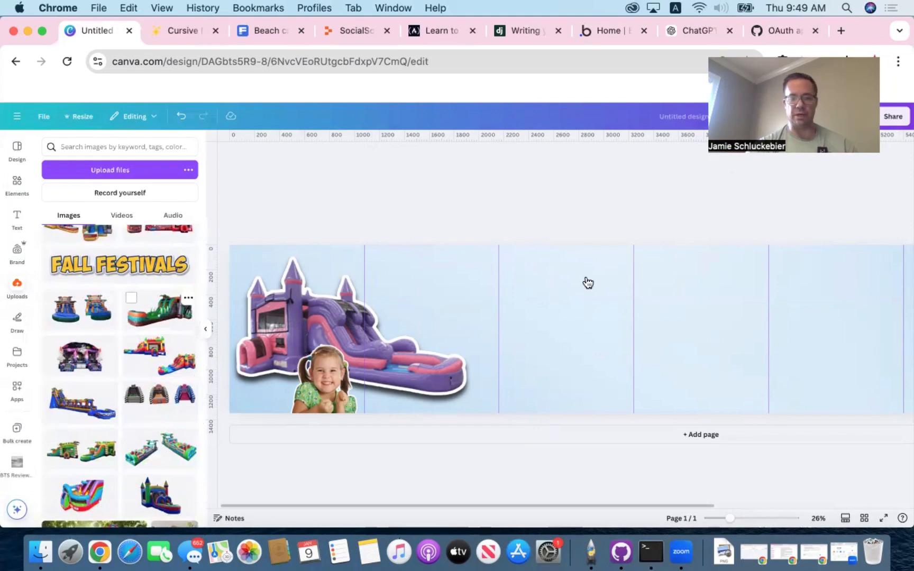
{"action": "left_click_drag", "start_coordinate": [588, 282], "coordinate": [585, 279]}
{"action": "left_click_drag", "start_coordinate": [649, 321], "coordinate": [548, 345]}
{"action": "left_click_drag", "start_coordinate": [690, 303], "coordinate": [796, 241]}
{"action": "left_click_drag", "start_coordinate": [746, 289], "coordinate": [725, 291]}
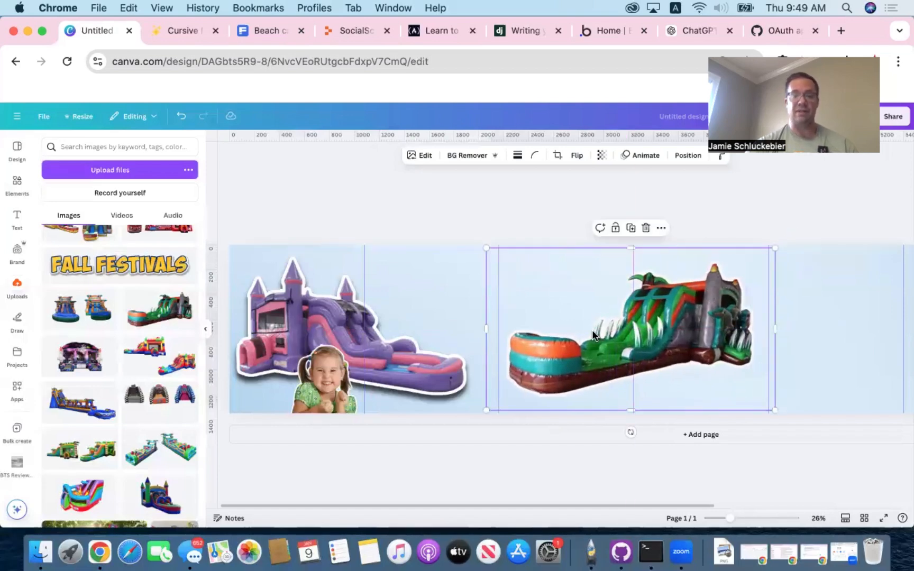
- Search the elements library's photos for "excited kid boy dinosaur"
{"action": "left_click", "coordinate": [17, 185]}
{"action": "left_click", "coordinate": [117, 147]}
{"action": "type", "text": "e"}
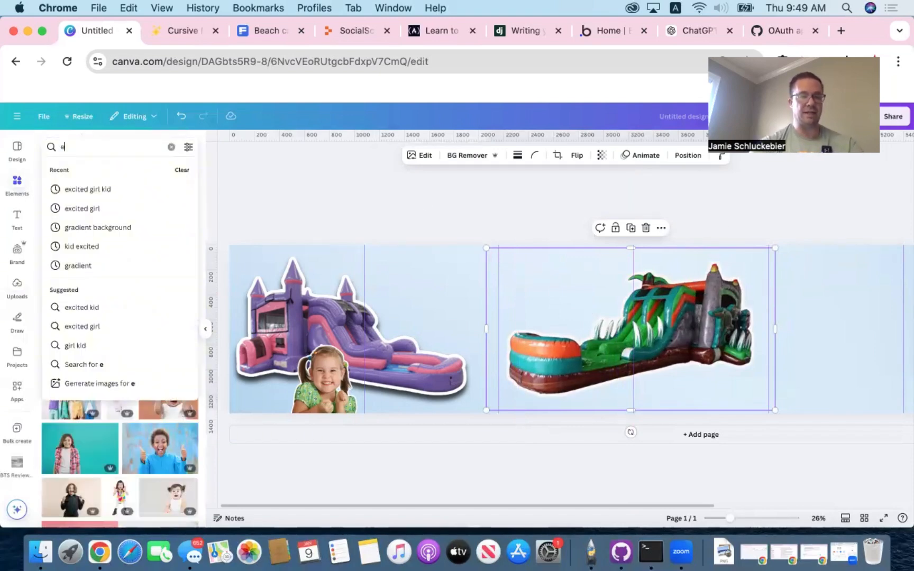
{"action": "type", "text": "xcited kid"}
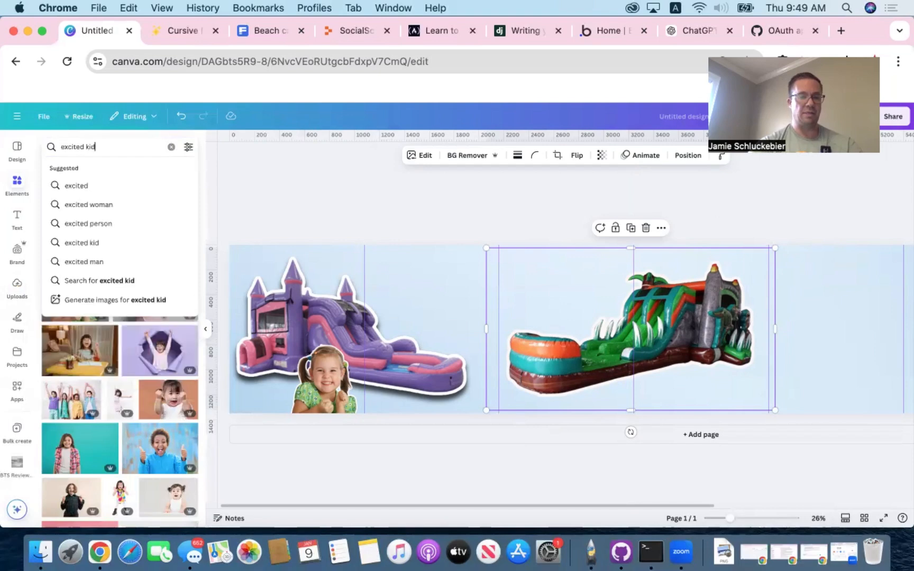
{"action": "type", "text": " boy dinosaur"}
{"action": "key", "text": "Return"}
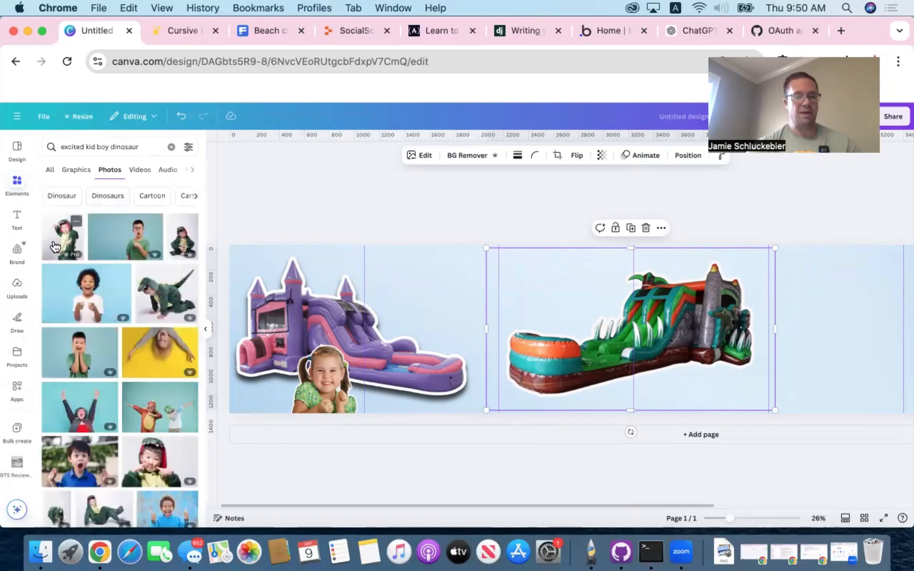
- Insert the photo of the surprised boy in a green T-shirt with hands on his cheeks, move it over the dinosaur slide, and remove its background
{"action": "scroll", "coordinate": [85, 296], "scroll_direction": "down", "scroll_amount": 2}
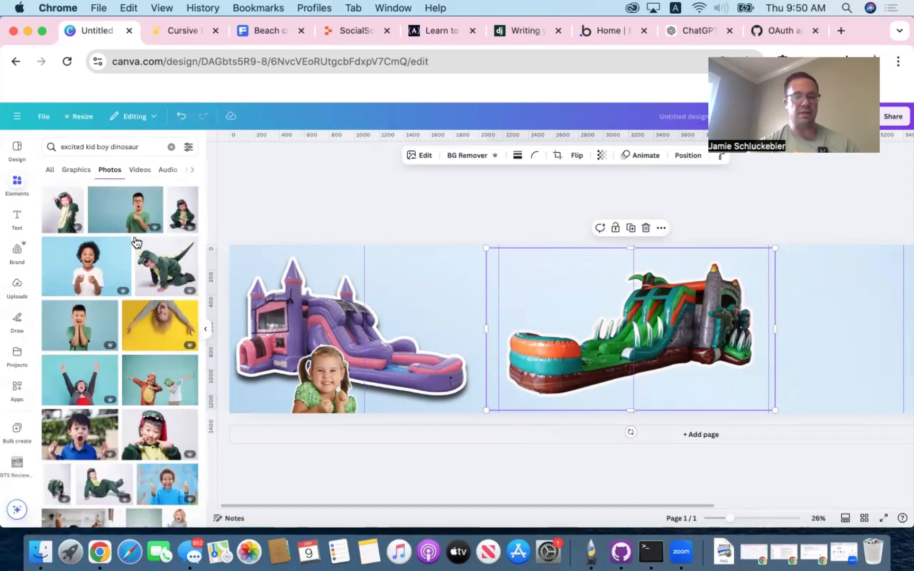
{"action": "left_click", "coordinate": [81, 328]}
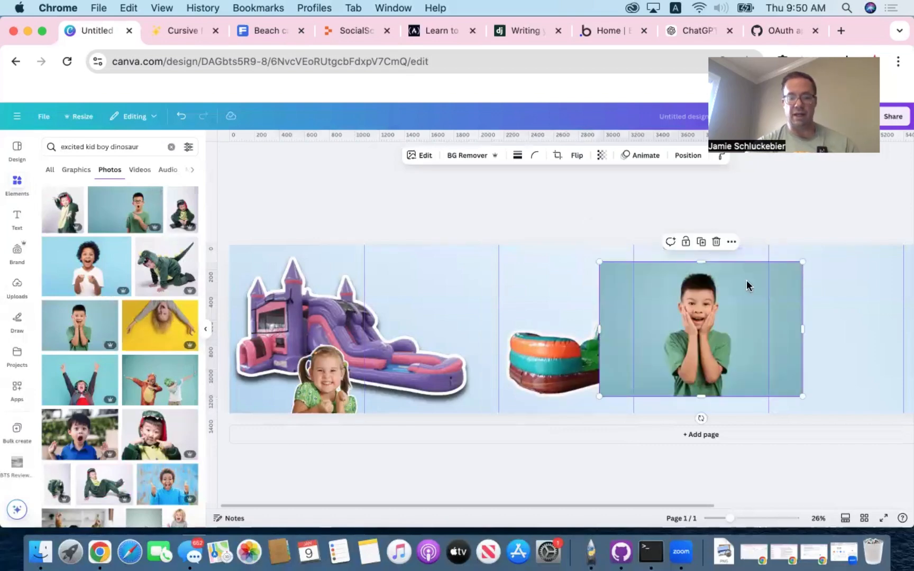
{"action": "left_click_drag", "start_coordinate": [693, 297], "coordinate": [627, 315]}
{"action": "left_click", "coordinate": [467, 156]}
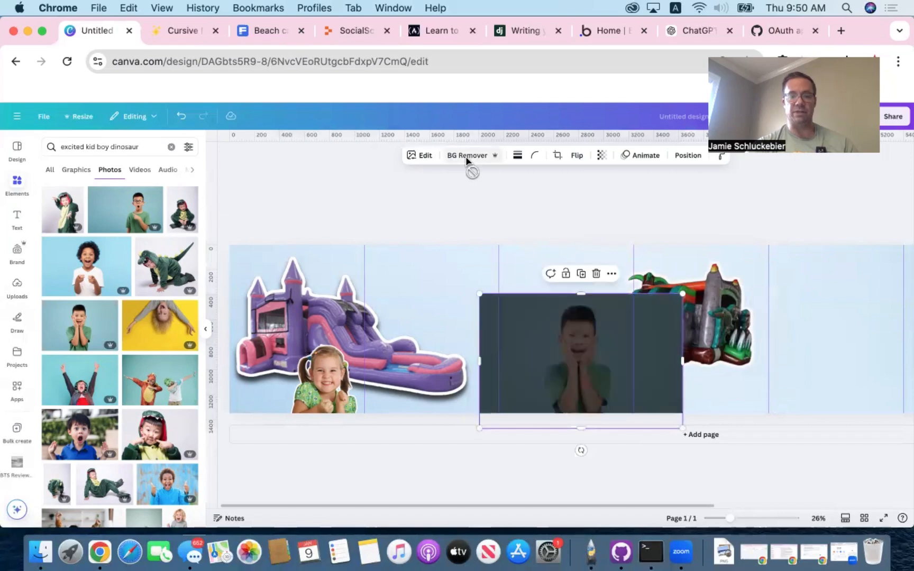
- Apply an Outline shadow effect in near-white #F9F6F6 to the boy cutout and move it to the third panel's bottom edge, over the slide's pool
{"action": "left_click", "coordinate": [420, 156]}
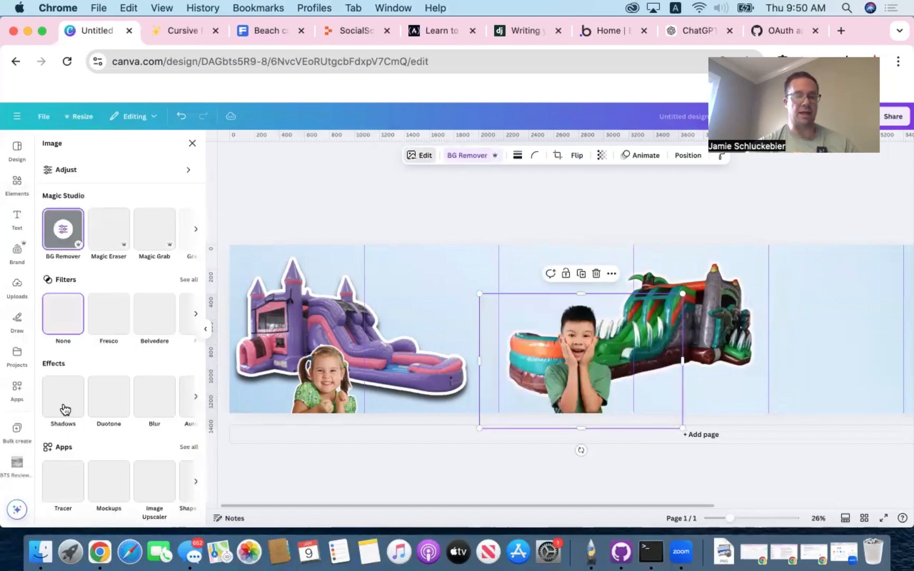
{"action": "left_click", "coordinate": [64, 407]}
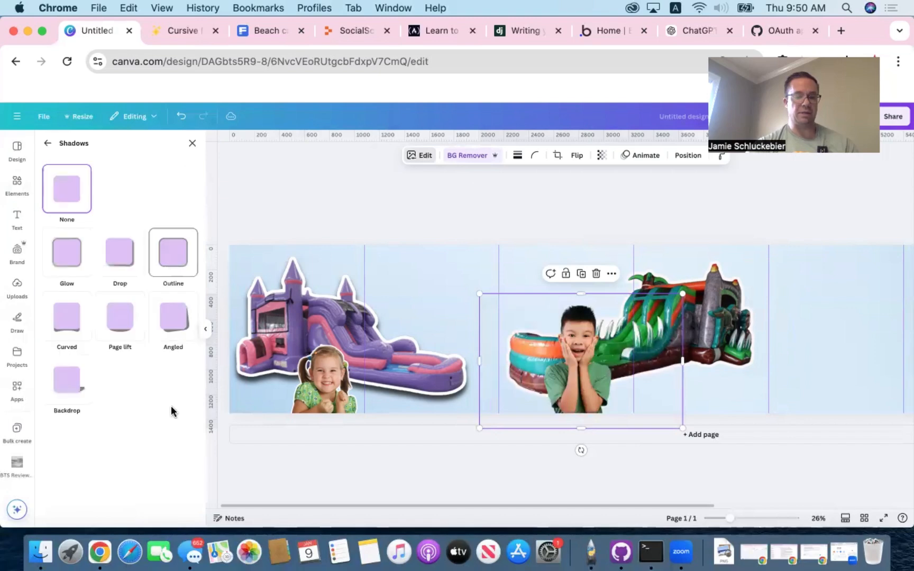
{"action": "left_click", "coordinate": [190, 468]}
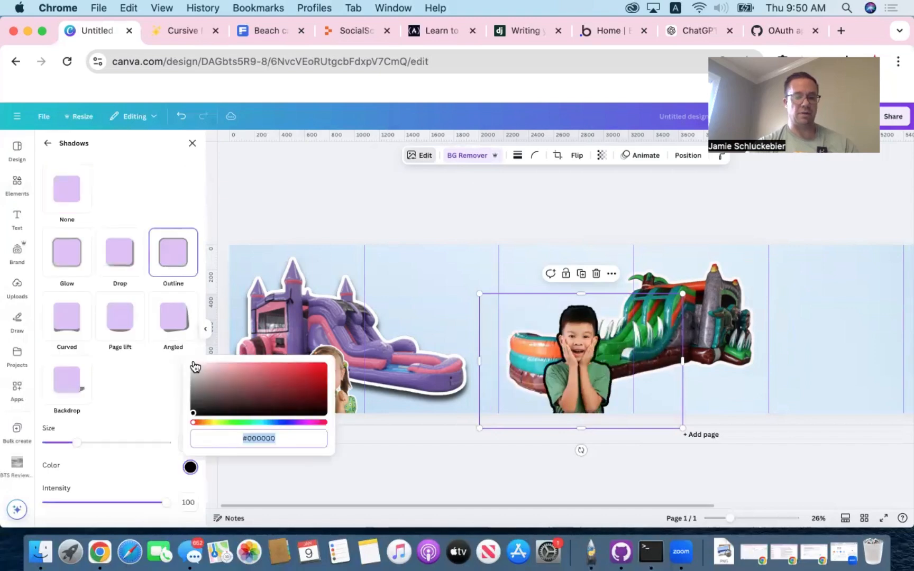
{"action": "left_click", "coordinate": [193, 367]}
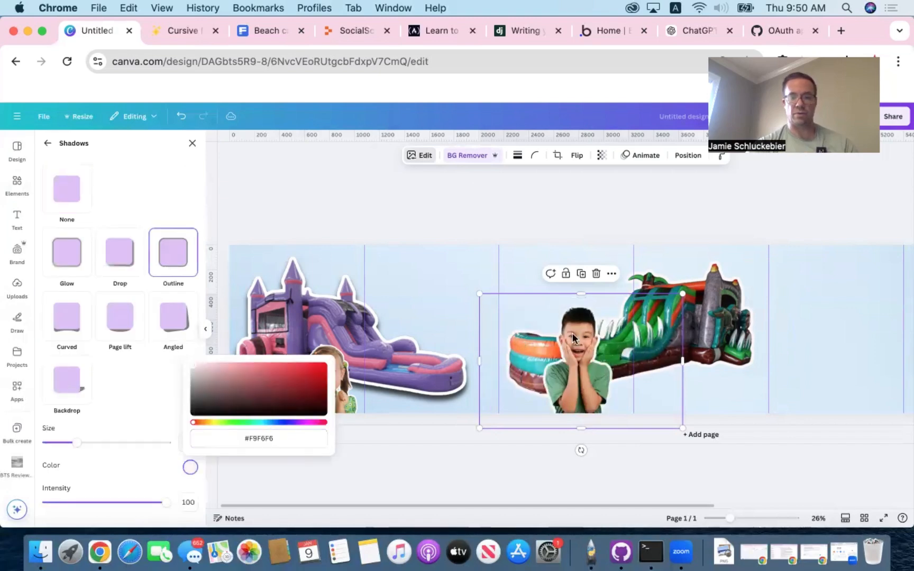
{"action": "left_click_drag", "start_coordinate": [561, 340], "coordinate": [538, 350]}
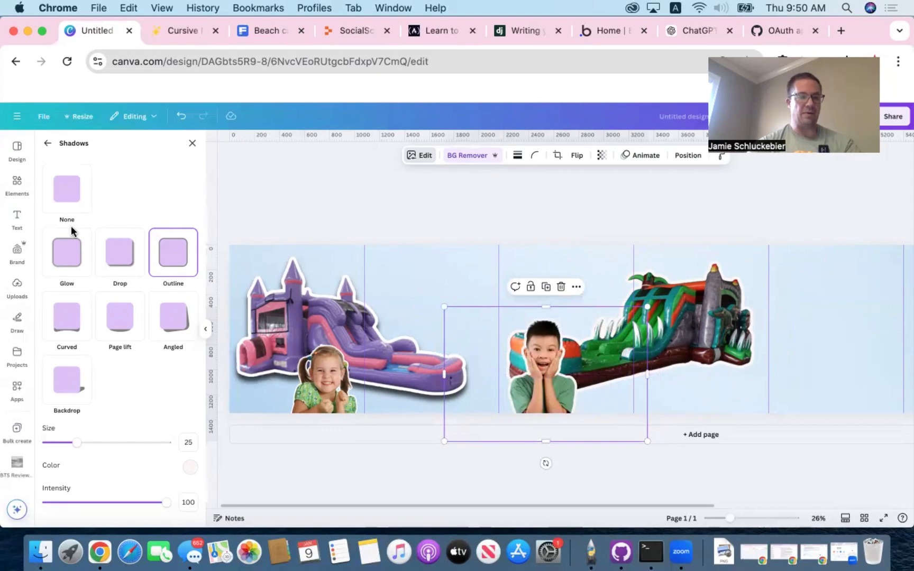
- Insert the uploaded round Jumptastic logo and move it to the upper part of the second panel
{"action": "left_click", "coordinate": [20, 283]}
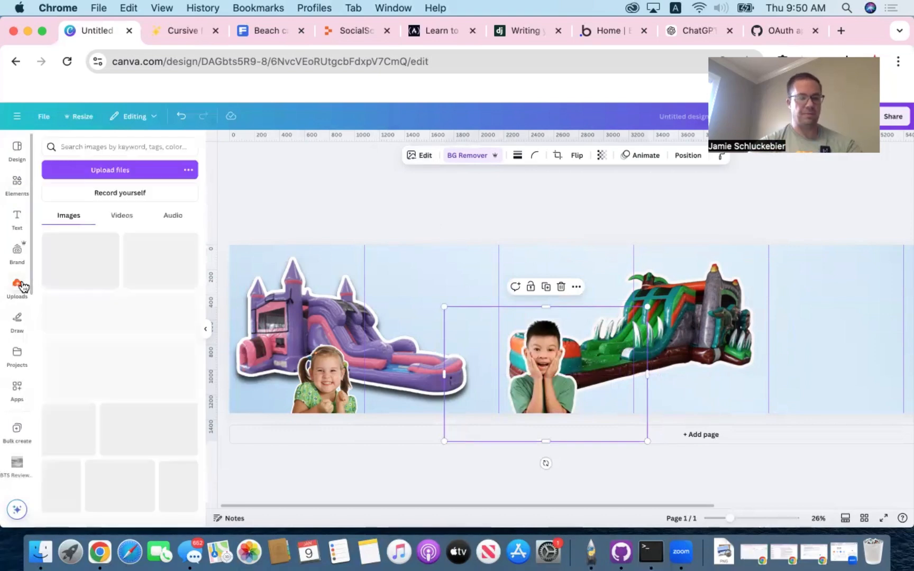
{"action": "scroll", "coordinate": [119, 347], "scroll_direction": "down", "scroll_amount": 10}
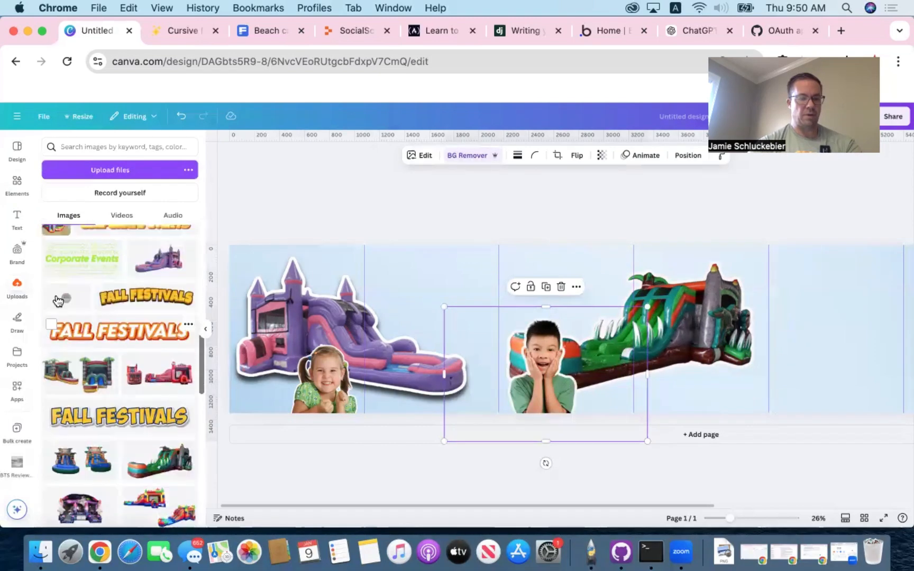
{"action": "left_click", "coordinate": [695, 311]}
{"action": "left_click", "coordinate": [695, 310]}
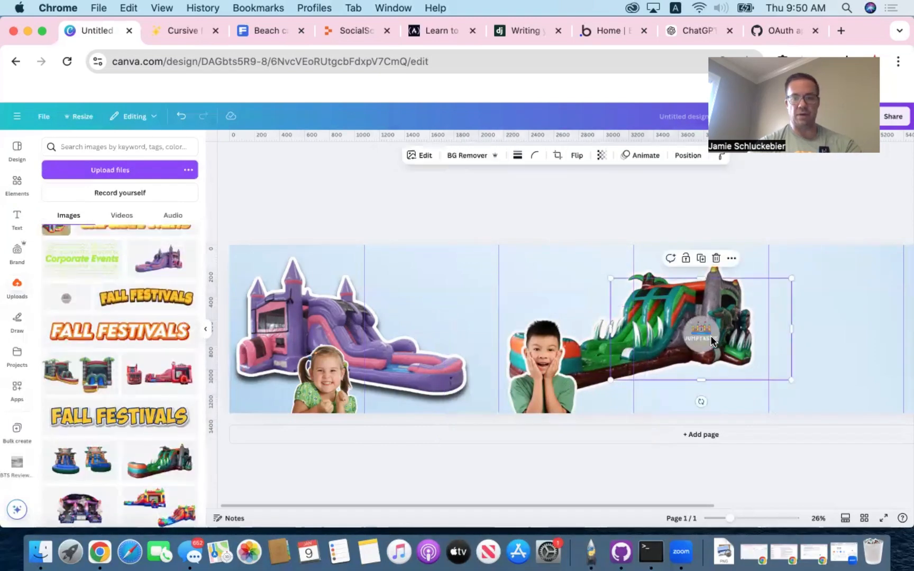
{"action": "left_click_drag", "start_coordinate": [710, 335], "coordinate": [449, 293]}
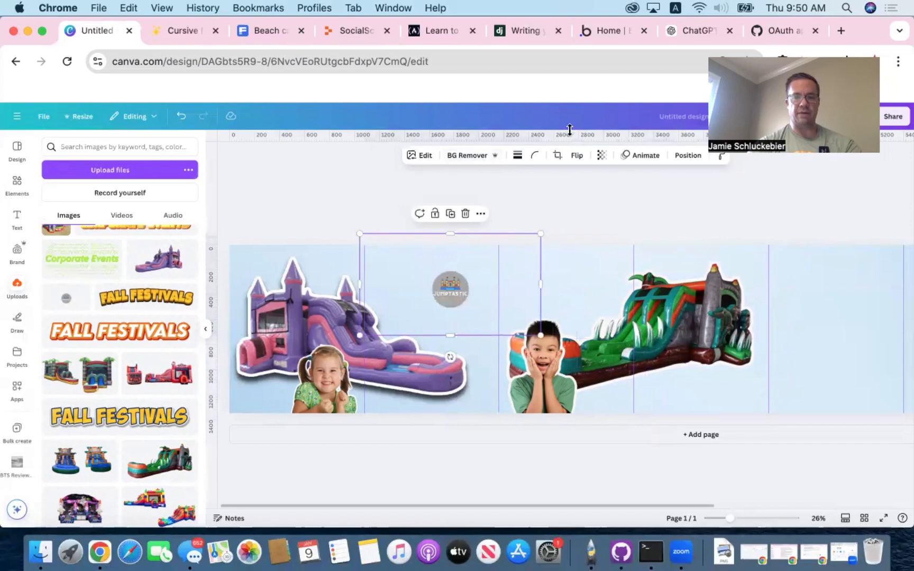
- Crop the Jumptastic logo's image to a tight square frame around the round emblem
{"action": "left_click", "coordinate": [558, 155]}
{"action": "left_click_drag", "start_coordinate": [542, 232], "coordinate": [474, 264]}
{"action": "left_click_drag", "start_coordinate": [364, 331], "coordinate": [425, 315]}
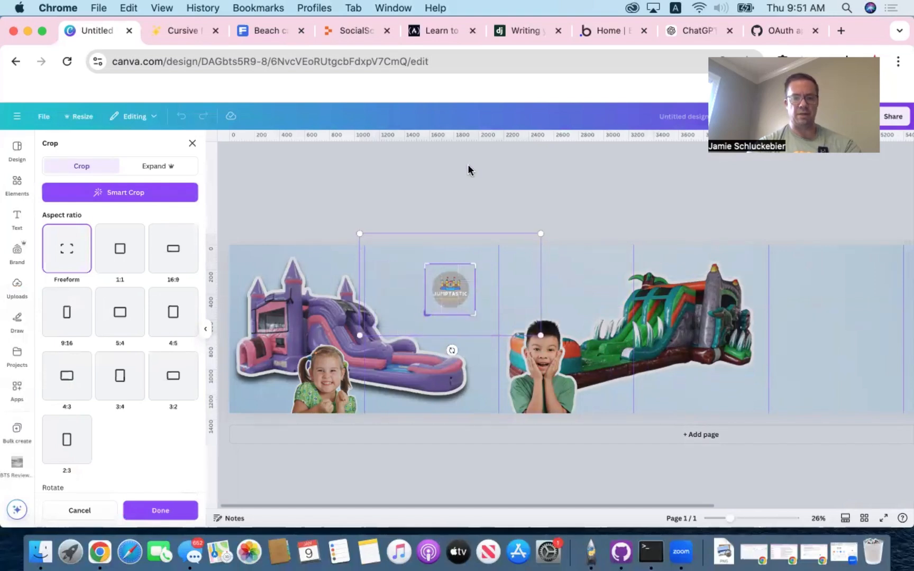
{"action": "left_click", "coordinate": [470, 220]}
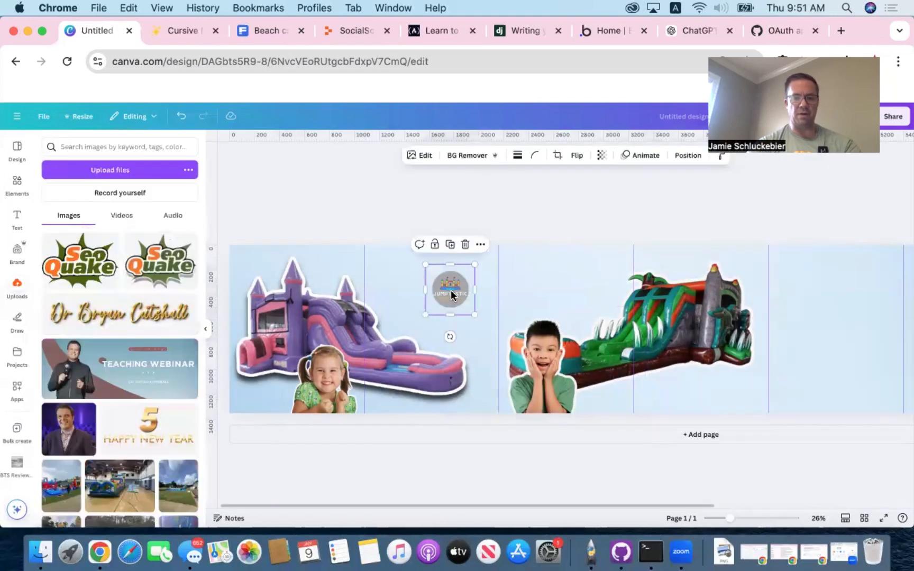
- Enlarge the Jumptastic logo to about 678 × 698 px and position it above the purple slide in the second panel
{"action": "left_click_drag", "start_coordinate": [436, 310], "coordinate": [421, 327]}
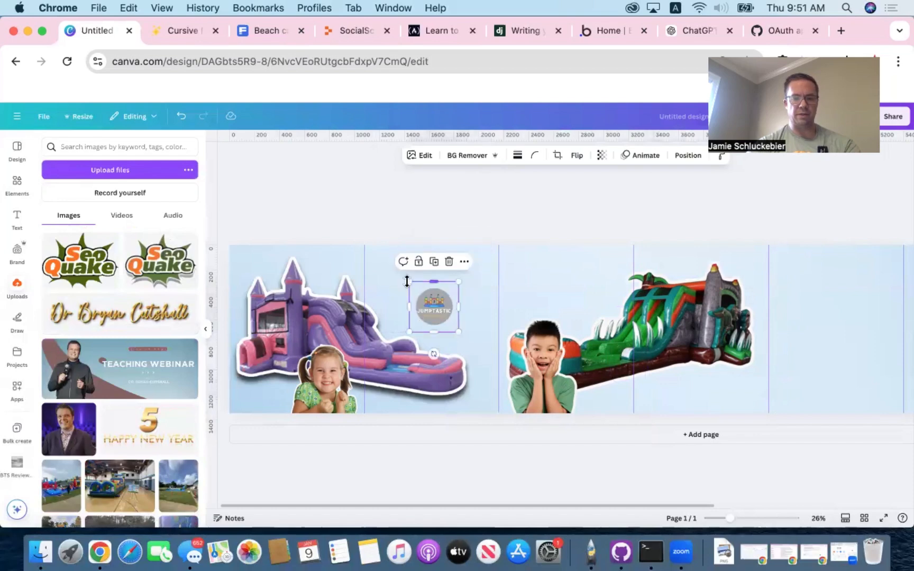
{"action": "left_click_drag", "start_coordinate": [405, 280], "coordinate": [373, 245]}
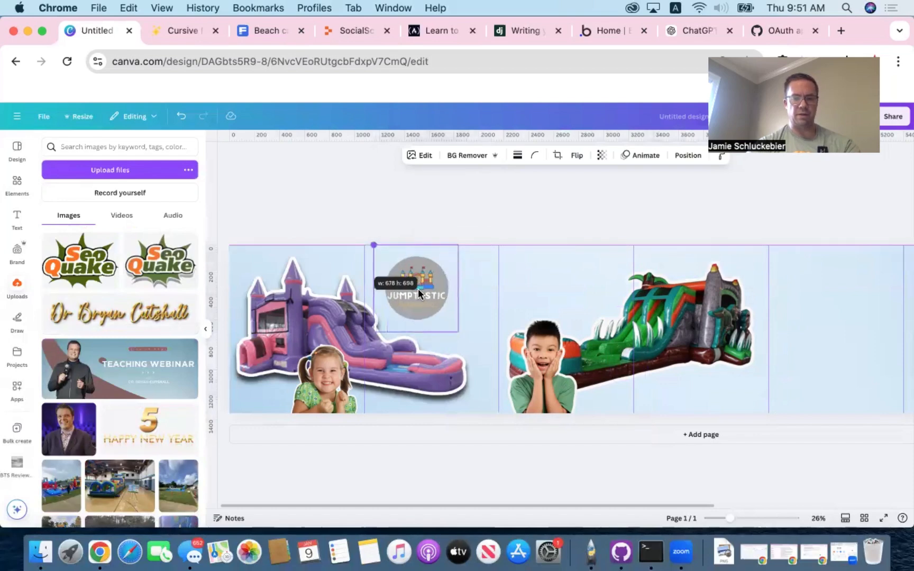
{"action": "left_click_drag", "start_coordinate": [417, 288], "coordinate": [433, 311]}
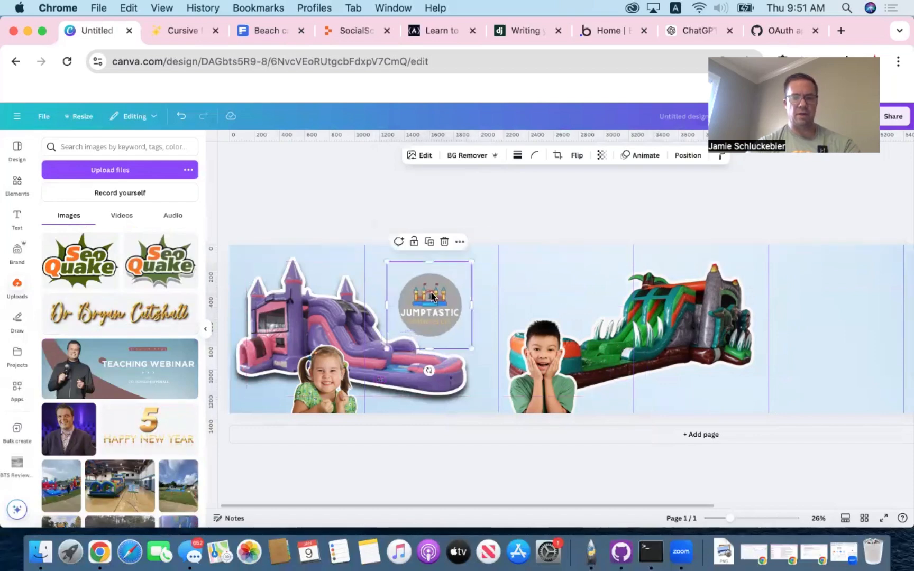
- Apply an Outline shadow effect of size 15 in a near-white colour to the Jumptastic logo
{"action": "left_click", "coordinate": [424, 159]}
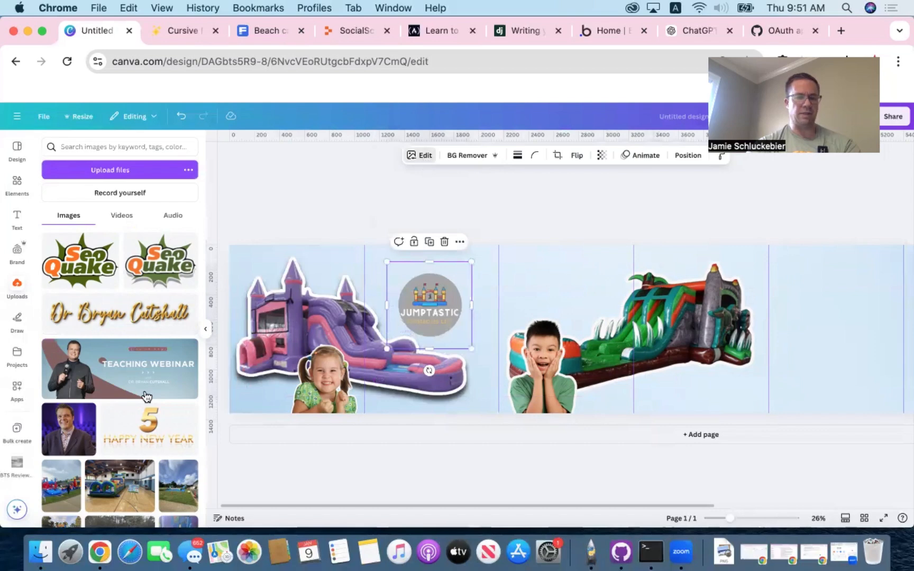
{"action": "left_click", "coordinate": [64, 397]}
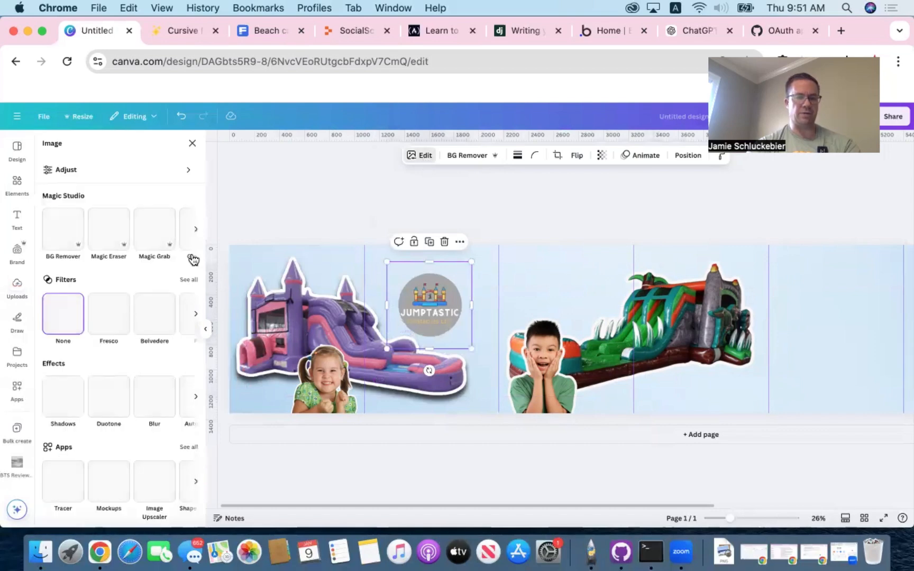
{"action": "left_click", "coordinate": [175, 259]}
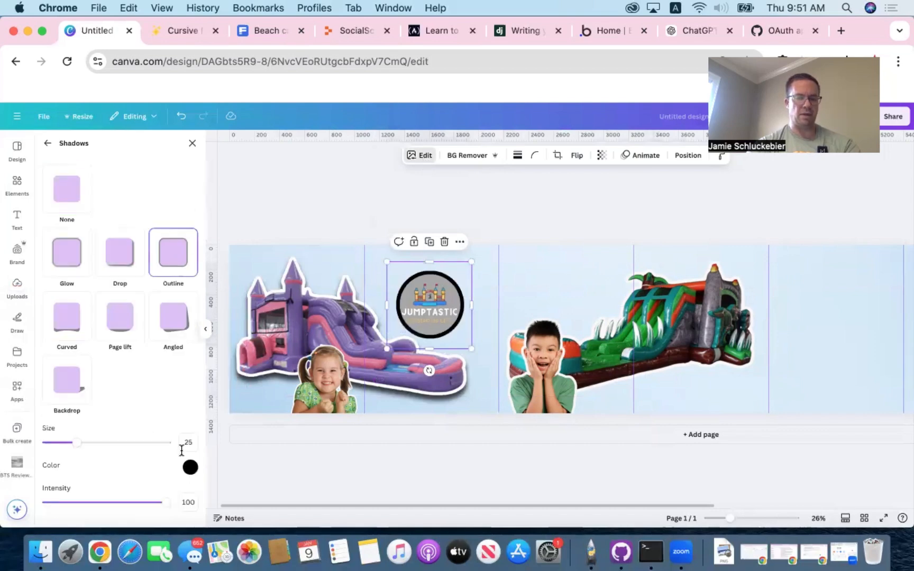
{"action": "left_click", "coordinate": [190, 467]}
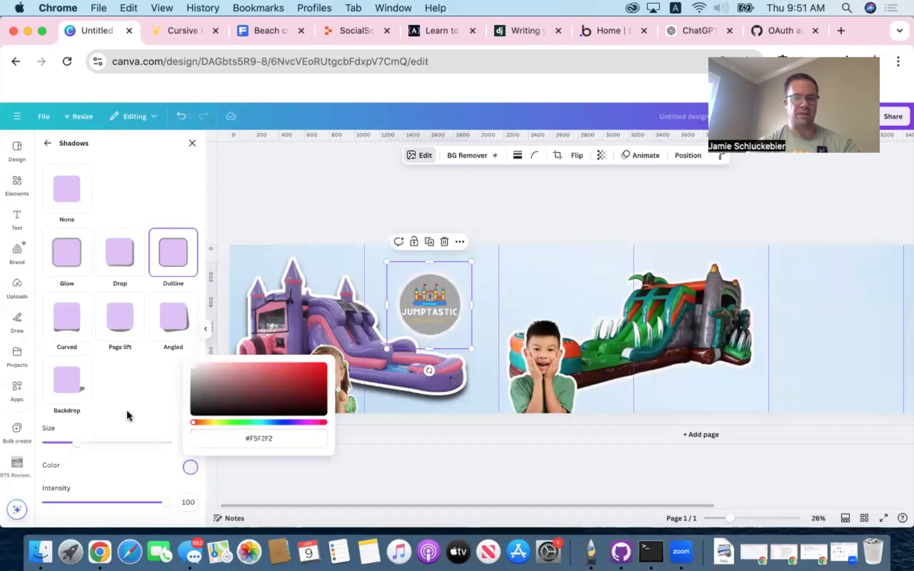
{"action": "left_click_drag", "start_coordinate": [81, 443], "coordinate": [63, 443]}
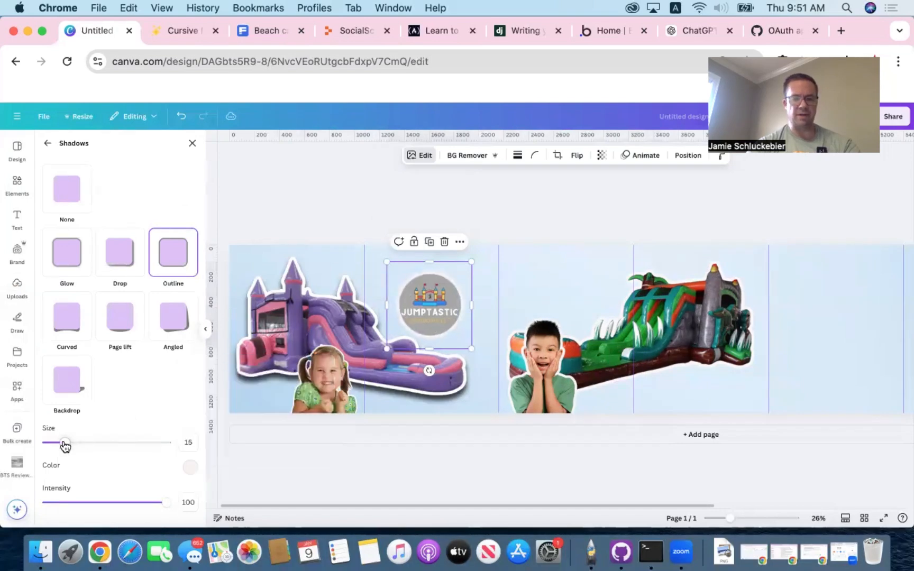
{"action": "left_click", "coordinate": [188, 469]}
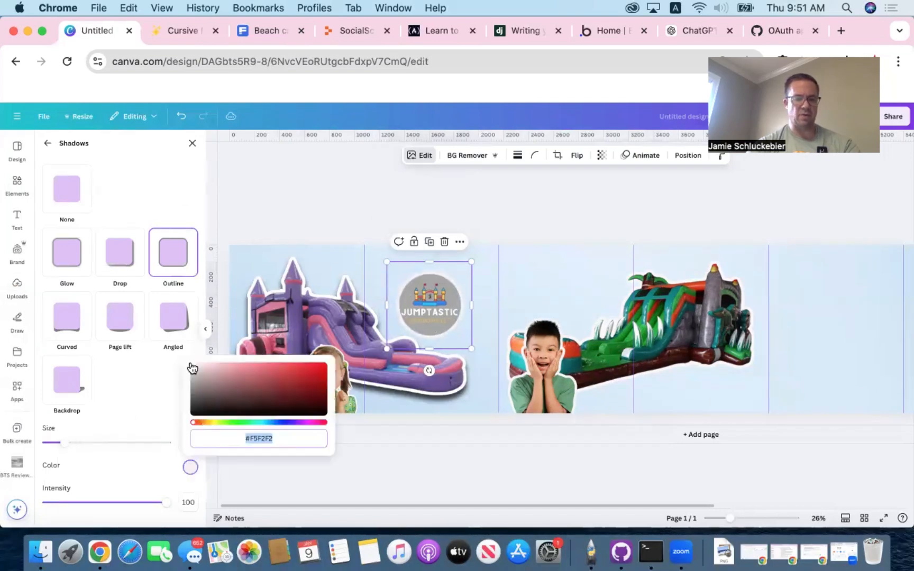
{"action": "left_click_drag", "start_coordinate": [190, 367], "coordinate": [191, 357]}
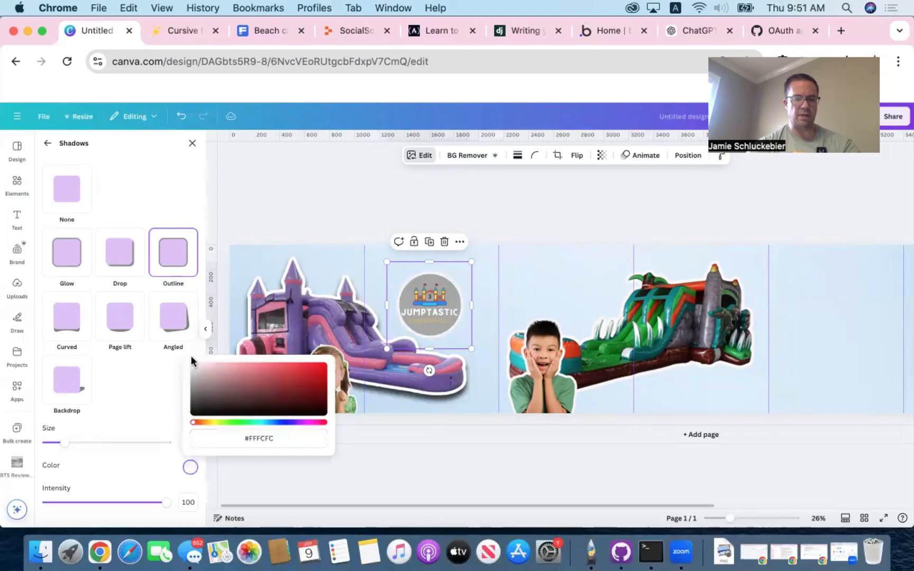
{"action": "left_click", "coordinate": [193, 362]}
{"action": "left_click", "coordinate": [192, 206]}
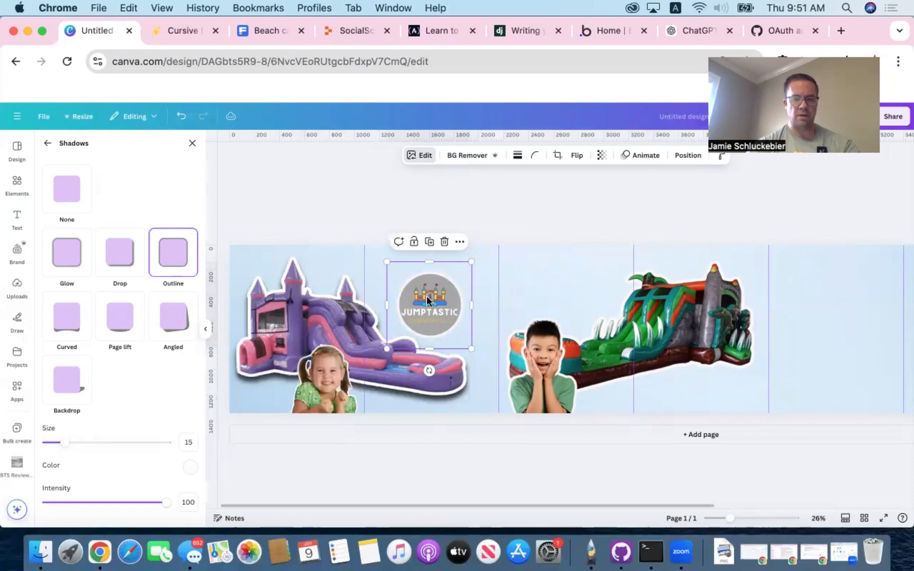
- Enlarge the Jumptastic logo to about 775 × 797 px in the second panel and send it backward behind the purple bounce house
{"action": "left_click_drag", "start_coordinate": [426, 296], "coordinate": [417, 308]}
{"action": "left_click_drag", "start_coordinate": [462, 274], "coordinate": [474, 261]}
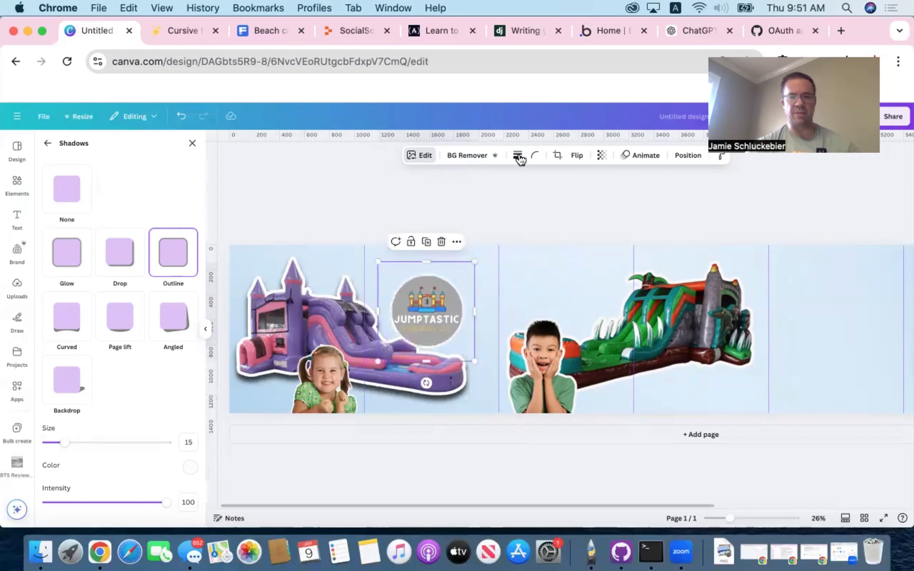
{"action": "left_click", "coordinate": [685, 157]}
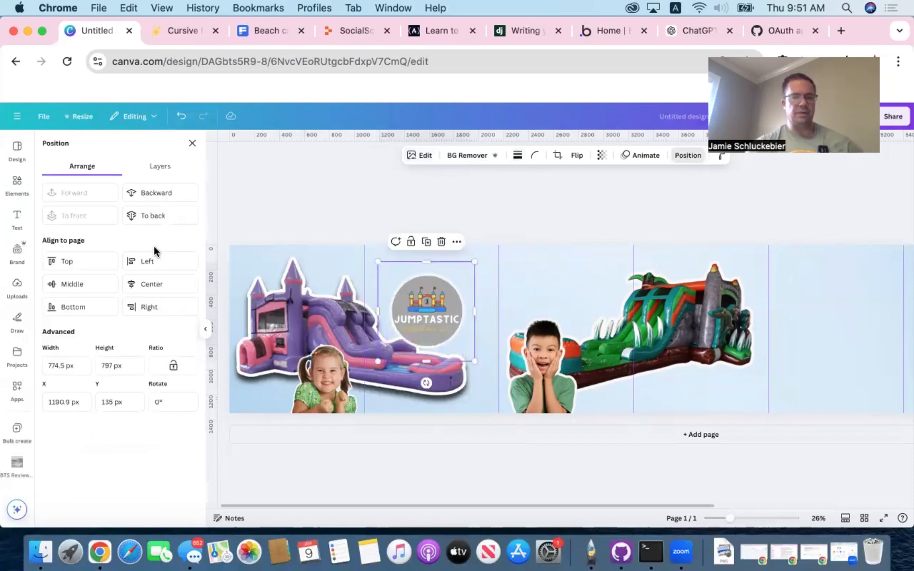
{"action": "left_click", "coordinate": [154, 193]}
{"action": "left_click", "coordinate": [154, 193]}
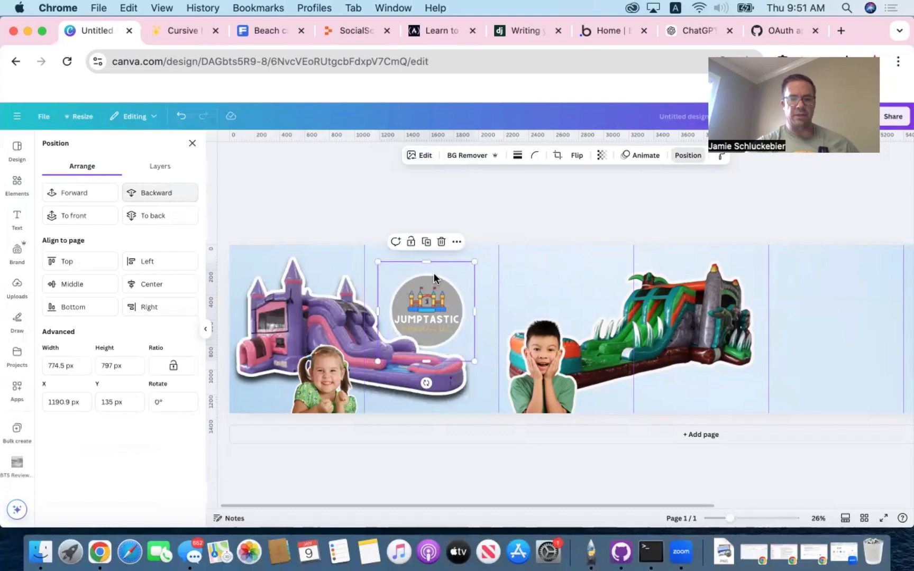
{"action": "left_click", "coordinate": [393, 210]}
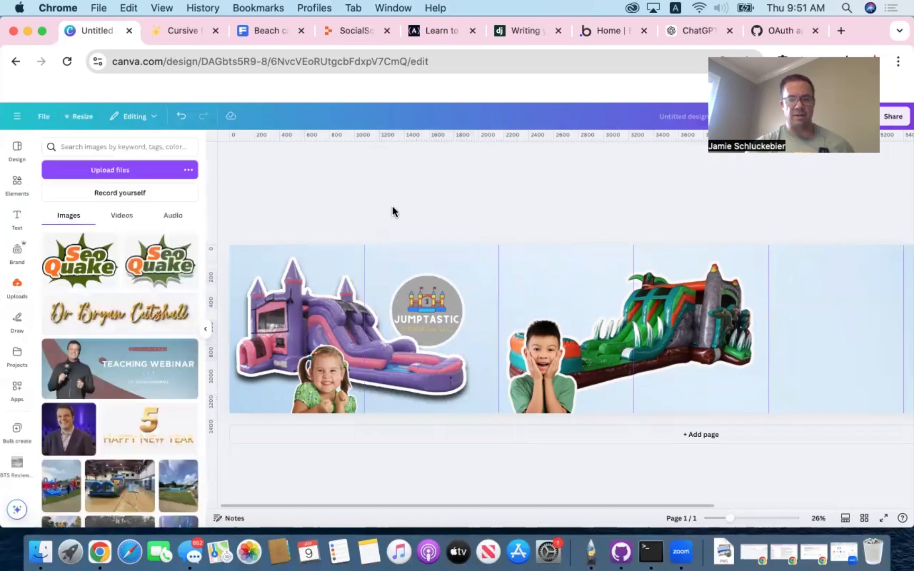
- Duplicate the purple bounce house, try shifting the copy toward the third panel, and undo that move
{"action": "left_click", "coordinate": [412, 311]}
{"action": "left_click", "coordinate": [687, 155]}
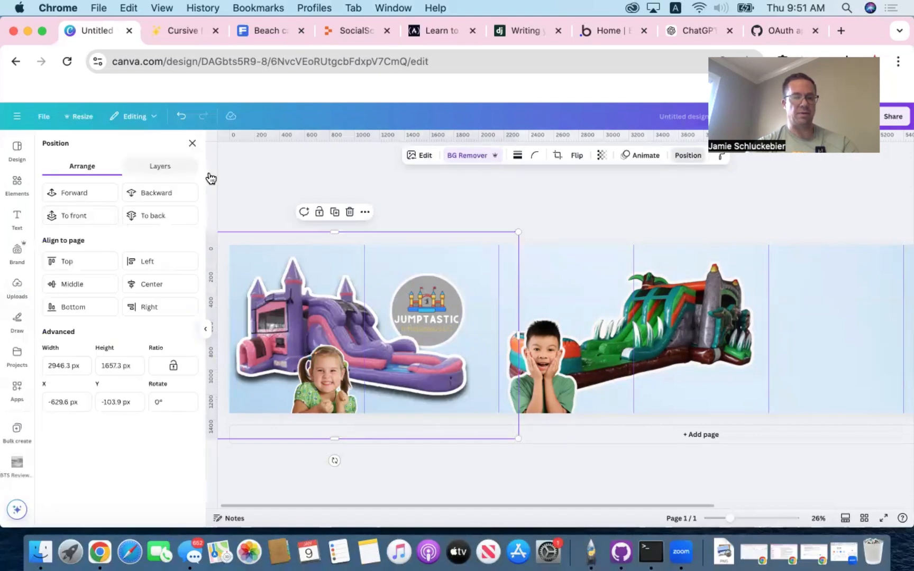
{"action": "left_click", "coordinate": [160, 168]}
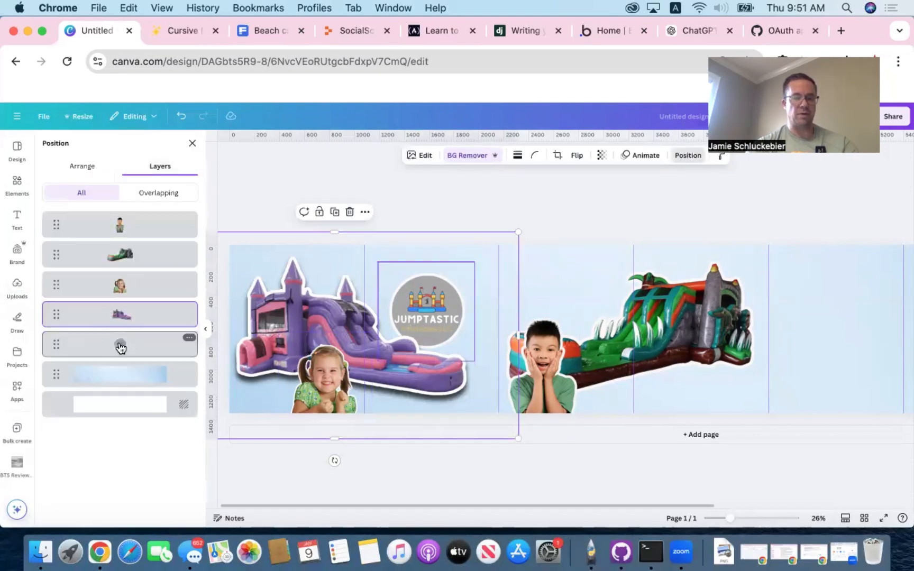
{"action": "left_click", "coordinate": [119, 344]}
{"action": "left_click", "coordinate": [422, 299]}
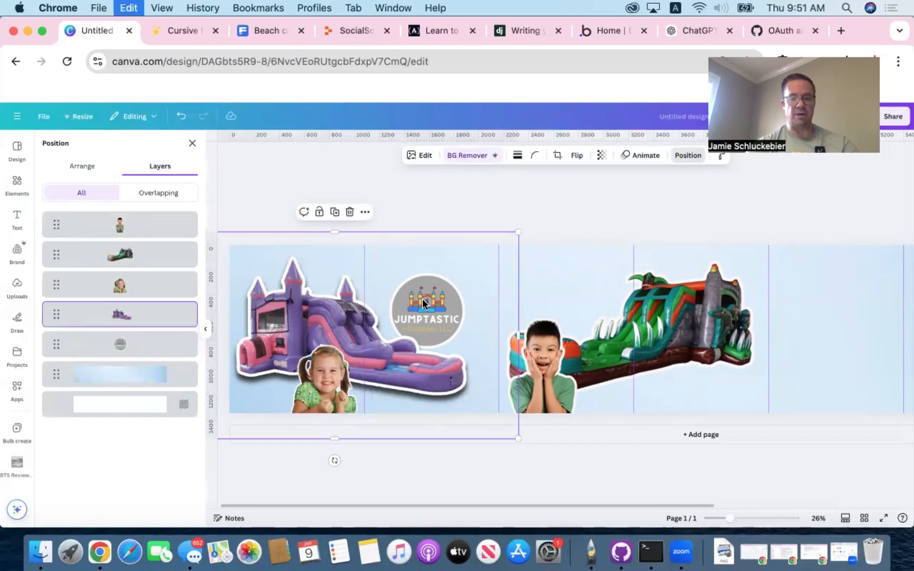
{"action": "key", "text": "cmd+d"}
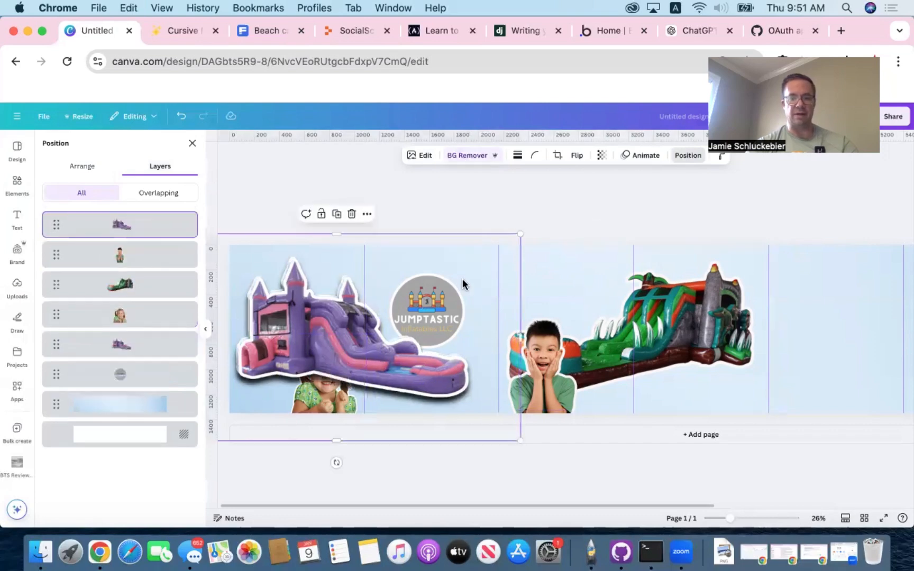
{"action": "left_click_drag", "start_coordinate": [436, 305], "coordinate": [524, 302]}
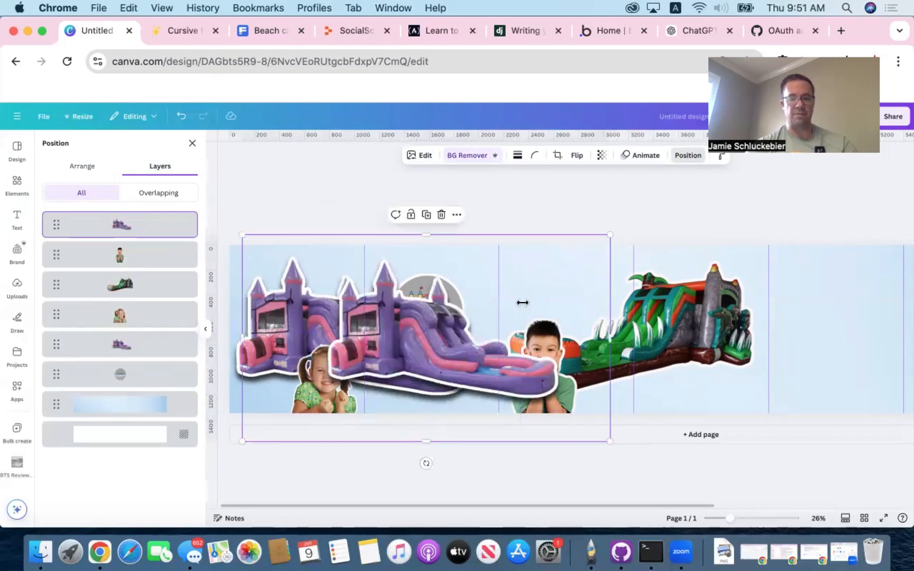
{"action": "key", "text": "super+z"}
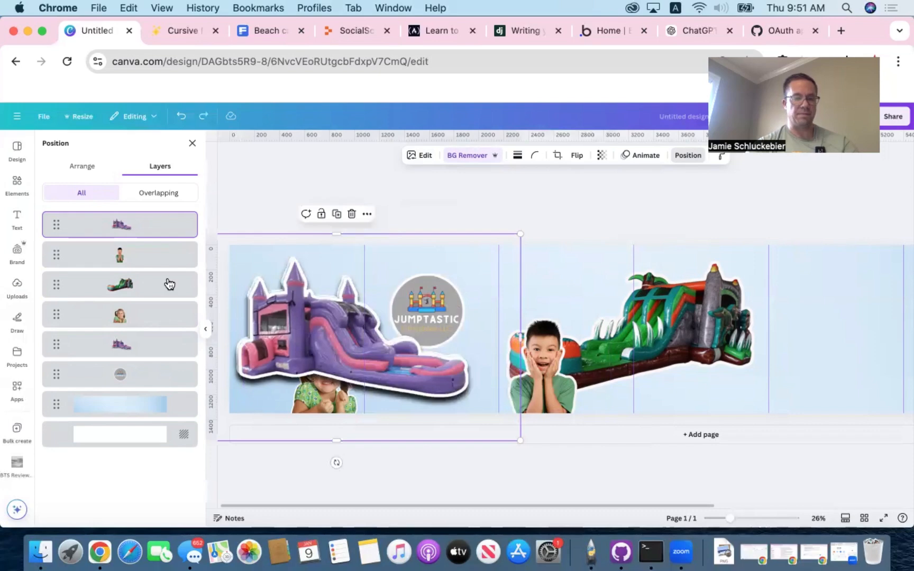
- Copy the Jumptastic logo into the third panel and layer the copy behind the boy and the green slide
{"action": "left_click", "coordinate": [119, 374]}
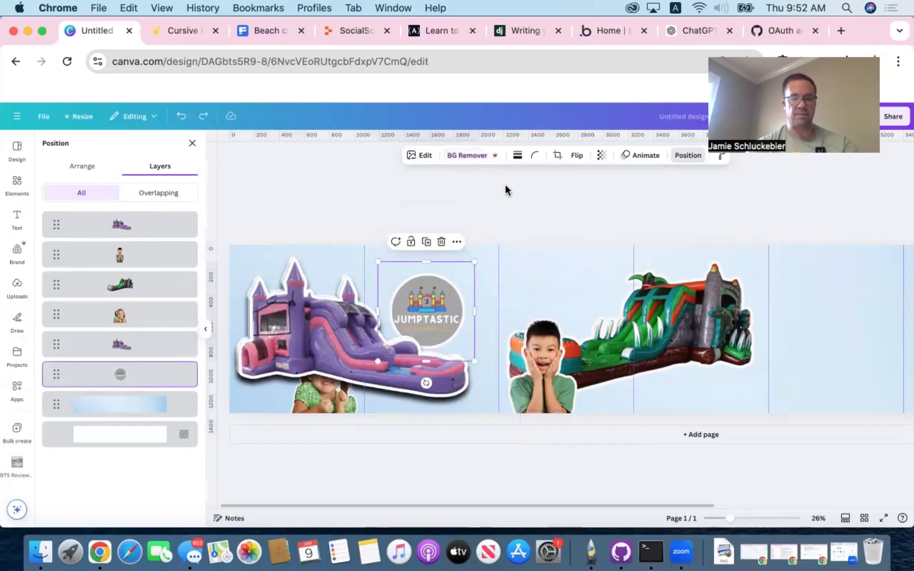
{"action": "left_click", "coordinate": [570, 250]}
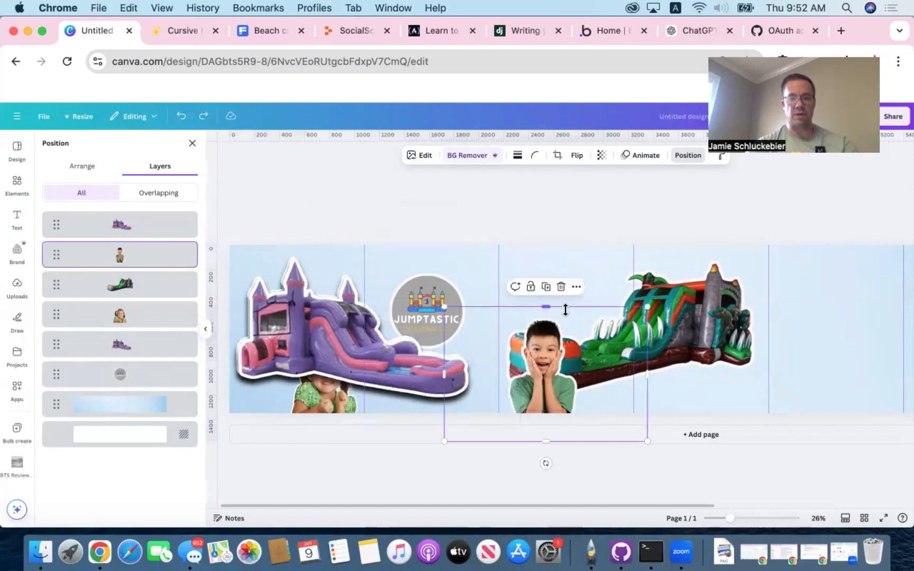
{"action": "key", "text": "super+v"}
{"action": "left_click_drag", "start_coordinate": [424, 302], "coordinate": [573, 294]}
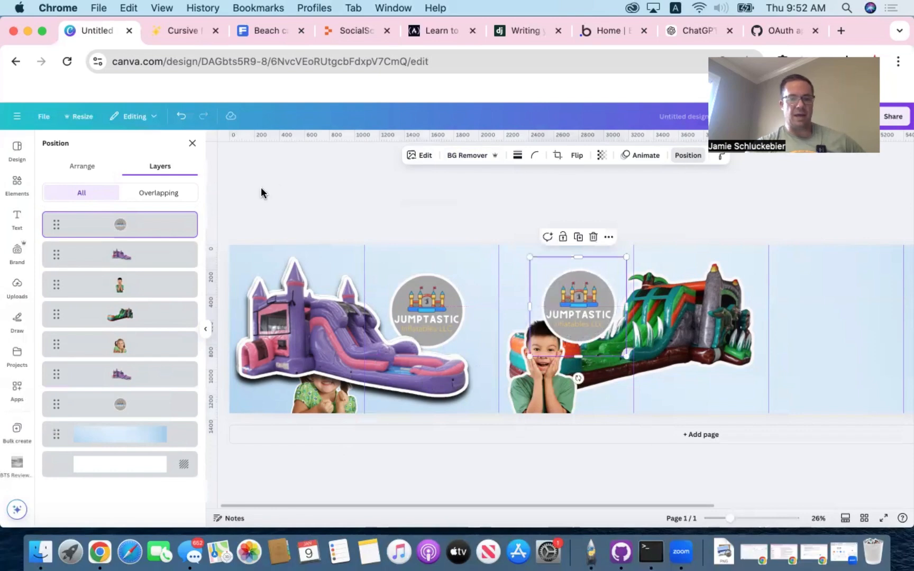
{"action": "left_click_drag", "start_coordinate": [120, 234], "coordinate": [121, 340]}
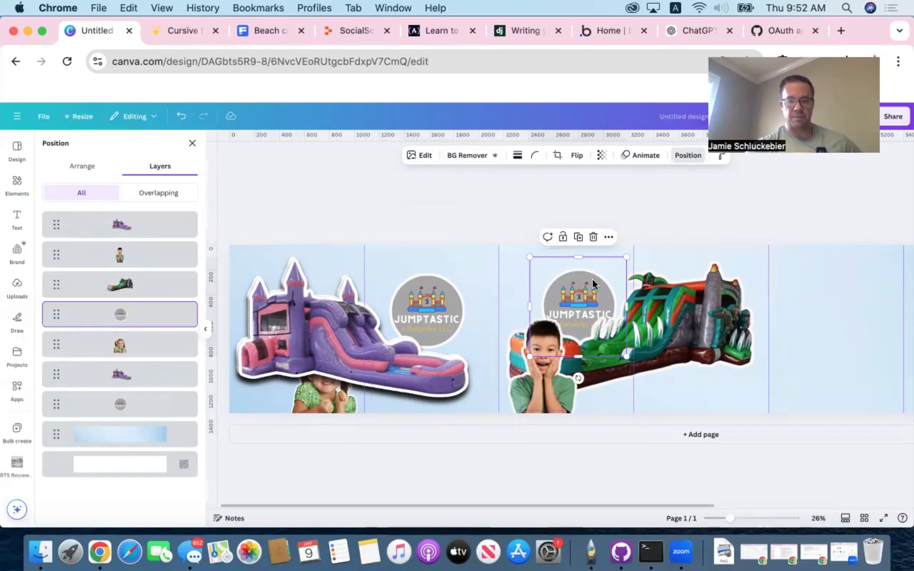
- Nudge the third panel's Jumptastic logo upward until it sits near the panel's top edge, above the boy
{"action": "left_click", "coordinate": [676, 183]}
{"action": "key", "text": "Up"}
{"action": "key", "text": "Up"}
{"action": "key", "text": "Up"}
{"action": "key", "text": "Up"}
{"action": "key", "text": "Up"}
{"action": "key", "text": "Up"}
{"action": "key", "text": "Up"}
{"action": "key", "text": "Up"}
{"action": "key", "text": "Up"}
{"action": "key", "text": "Up"}
{"action": "key", "text": "Up"}
{"action": "key", "text": "Up"}
{"action": "key", "text": "Up"}
{"action": "key", "text": "Up"}
{"action": "key", "text": "Up"}
{"action": "key", "text": "Up"}
{"action": "key", "text": "Up"}
{"action": "key", "text": "Up"}
{"action": "key", "text": "Up"}
{"action": "key", "text": "Up"}
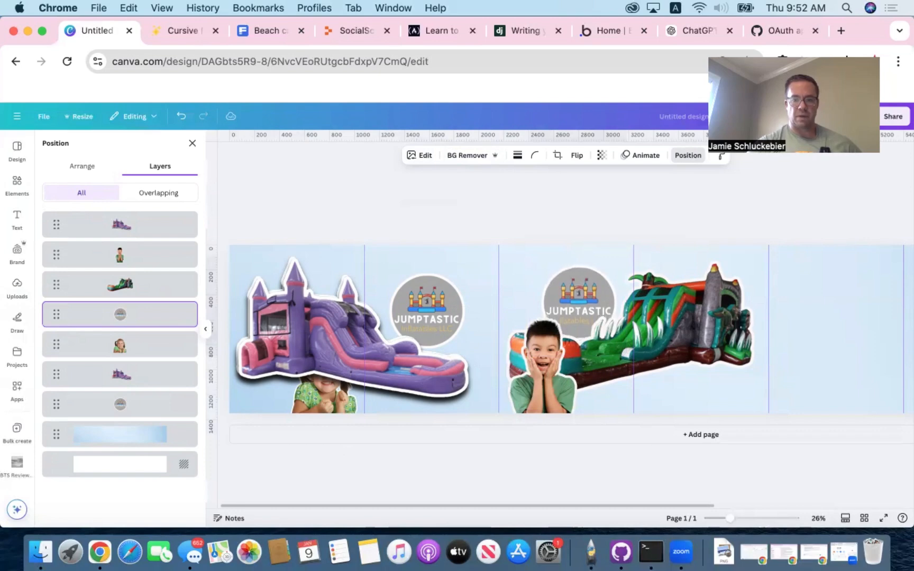
{"action": "key", "text": "Up"}
{"action": "key", "text": "Up"}
{"action": "key", "text": "Up"}
{"action": "key", "text": "Up"}
{"action": "key", "text": "Up"}
{"action": "key", "text": "Up"}
{"action": "key", "text": "Up"}
{"action": "key", "text": "Up"}
{"action": "key", "text": "Up"}
{"action": "key", "text": "Up"}
{"action": "key", "text": "Up"}
{"action": "key", "text": "Up"}
{"action": "key", "text": "Up"}
{"action": "key", "text": "Up"}
{"action": "key", "text": "Up"}
{"action": "key", "text": "Up"}
{"action": "key", "text": "Up"}
{"action": "key", "text": "Up"}
{"action": "key", "text": "Up"}
{"action": "key", "text": "Up"}
{"action": "key", "text": "Up"}
{"action": "key", "text": "Up"}
{"action": "key", "text": "Up"}
{"action": "key", "text": "Up"}
{"action": "key", "text": "Up"}
{"action": "key", "text": "Up"}
{"action": "key", "text": "Up"}
{"action": "key", "text": "Up"}
{"action": "key", "text": "Up"}
{"action": "key", "text": "Up"}
{"action": "key", "text": "Up"}
{"action": "key", "text": "Up"}
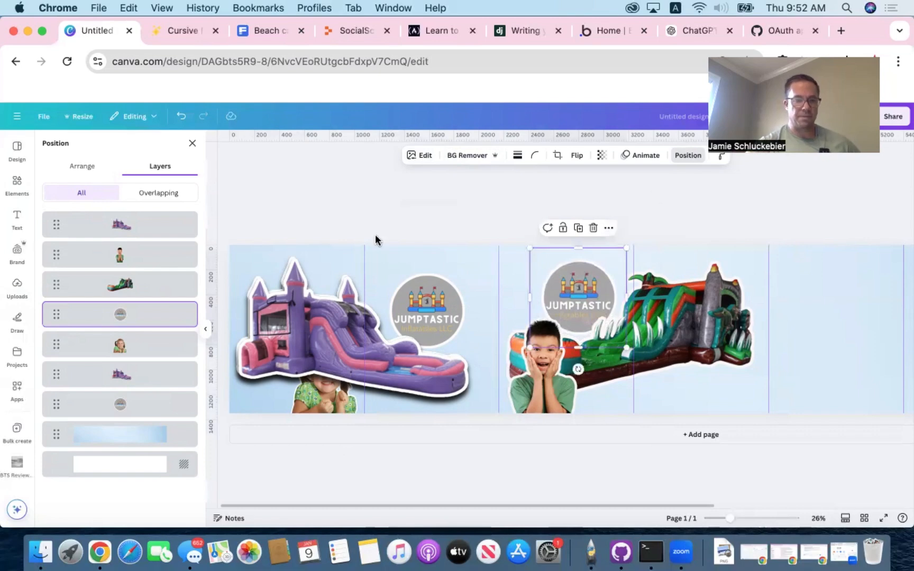
- Nudge the second panel's Jumptastic logo upward to about the same height as the logo in the third panel
{"action": "left_click", "coordinate": [121, 405]}
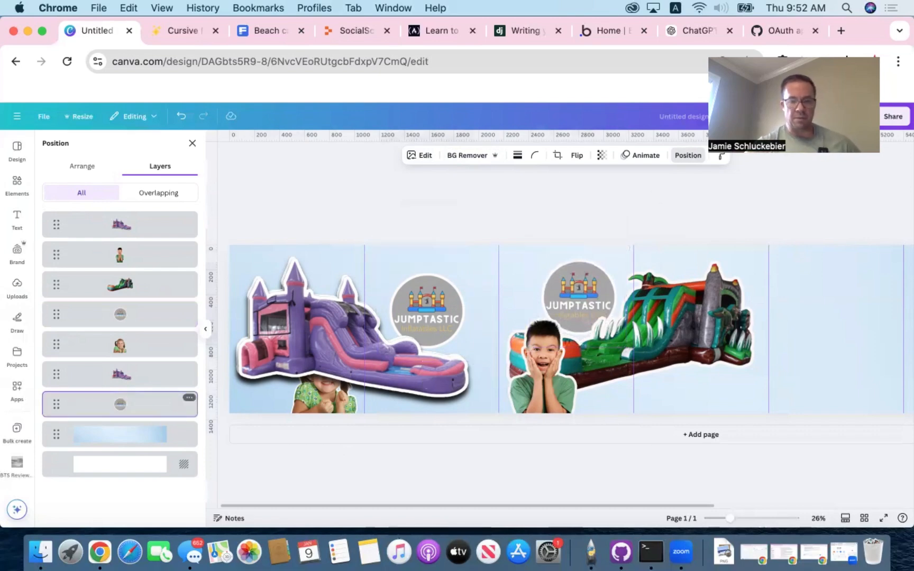
{"action": "key", "text": "Up"}
{"action": "key", "text": "Up"}
{"action": "key", "text": "Up"}
{"action": "key", "text": "Up"}
{"action": "key", "text": "Up"}
{"action": "key", "text": "Up"}
{"action": "key", "text": "Up"}
{"action": "key", "text": "Up"}
{"action": "key", "text": "Up"}
{"action": "key", "text": "Up"}
{"action": "key", "text": "Up"}
{"action": "key", "text": "Up"}
{"action": "key", "text": "Up"}
{"action": "key", "text": "Up"}
{"action": "key", "text": "Up"}
{"action": "key", "text": "Up"}
{"action": "key", "text": "Up"}
{"action": "key", "text": "Up"}
{"action": "key", "text": "Up"}
{"action": "key", "text": "Up"}
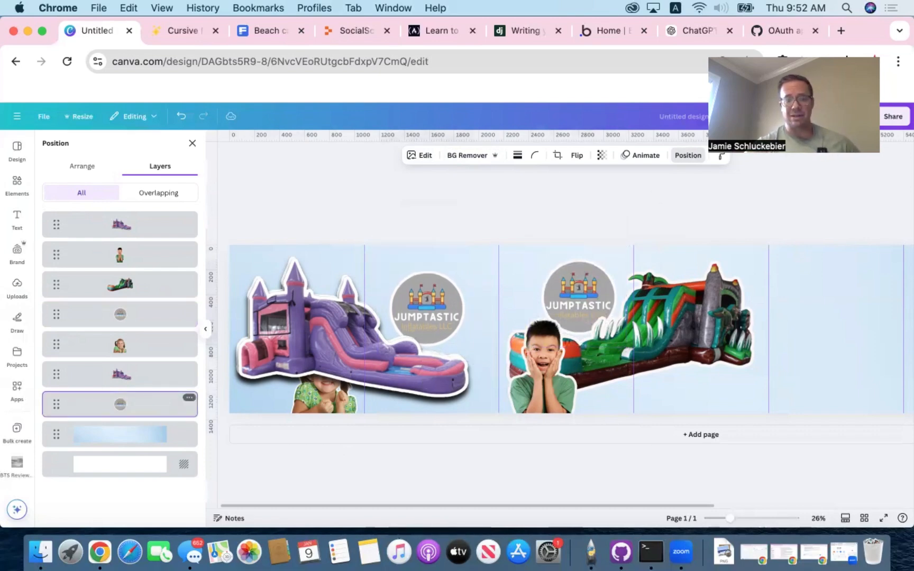
{"action": "key", "text": "Up"}
{"action": "key", "text": "Up"}
{"action": "key", "text": "Up"}
{"action": "key", "text": "Up"}
{"action": "key", "text": "Up"}
{"action": "key", "text": "Up"}
{"action": "key", "text": "Up"}
{"action": "key", "text": "Up"}
{"action": "key", "text": "Up"}
{"action": "key", "text": "Up"}
{"action": "key", "text": "Up"}
{"action": "key", "text": "Up"}
{"action": "key", "text": "Up"}
{"action": "key", "text": "Up"}
{"action": "key", "text": "Up"}
{"action": "key", "text": "Up"}
{"action": "key", "text": "Up"}
{"action": "key", "text": "Up"}
{"action": "key", "text": "Up"}
{"action": "key", "text": "Up"}
{"action": "key", "text": "Up"}
{"action": "key", "text": "Up"}
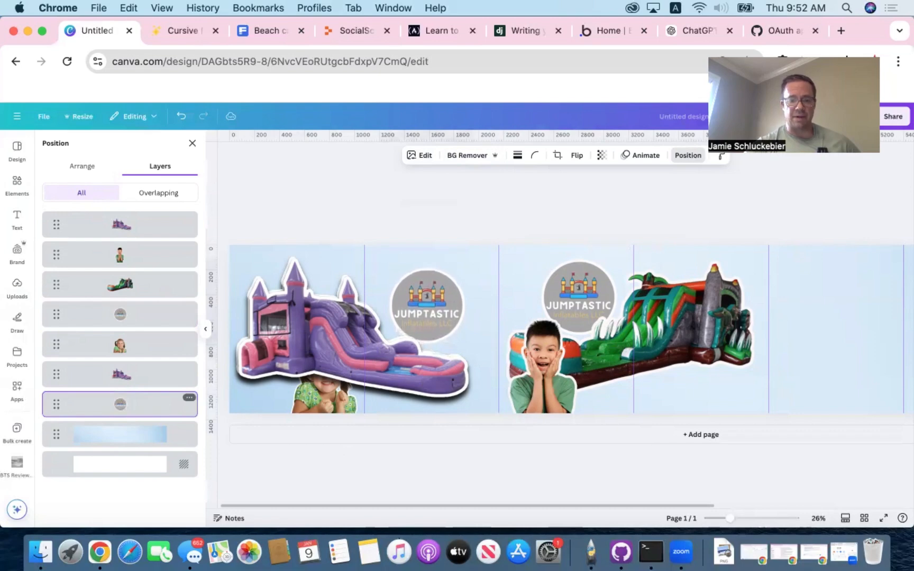
{"action": "key", "text": "Up"}
{"action": "key", "text": "Up"}
{"action": "key", "text": "Up"}
{"action": "key", "text": "Up"}
{"action": "key", "text": "Up"}
{"action": "key", "text": "Up"}
{"action": "key", "text": "Up"}
{"action": "key", "text": "Up"}
{"action": "key", "text": "Up"}
{"action": "key", "text": "Up"}
{"action": "key", "text": "Up"}
{"action": "key", "text": "Up"}
{"action": "key", "text": "Up"}
{"action": "key", "text": "Up"}
{"action": "key", "text": "Up"}
{"action": "key", "text": "Up"}
{"action": "key", "text": "Up"}
{"action": "key", "text": "Up"}
{"action": "key", "text": "Up"}
{"action": "key", "text": "Up"}
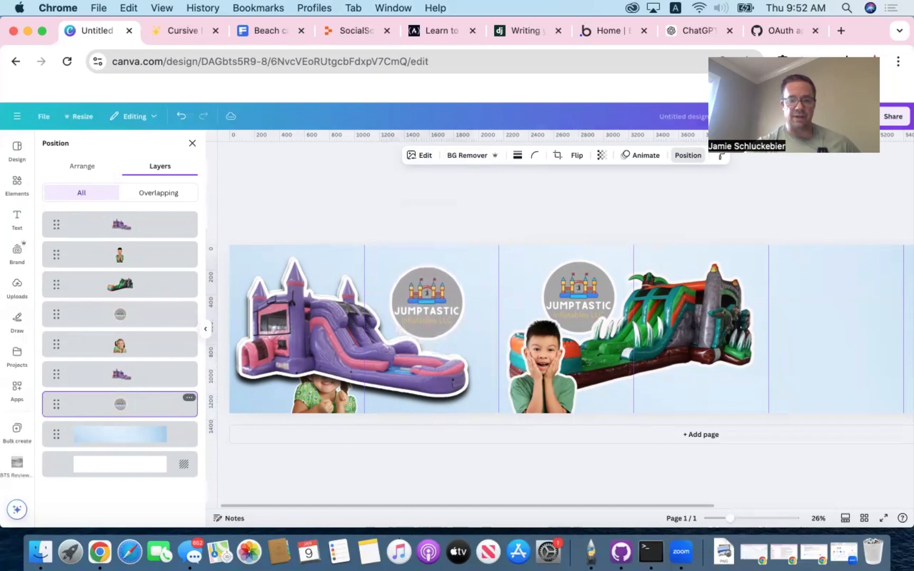
{"action": "key", "text": "Up"}
{"action": "key", "text": "Up"}
{"action": "key", "text": "Up"}
{"action": "key", "text": "Up"}
{"action": "key", "text": "Up"}
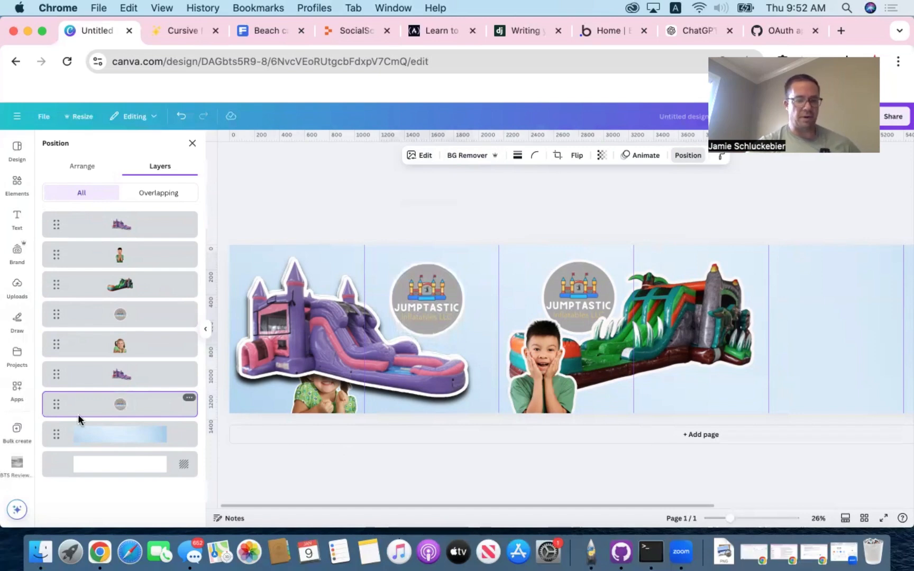
- Reorder the duplicate purple bounce house beneath the girl cutout and delete this extra copy
{"action": "left_click_drag", "start_coordinate": [120, 227], "coordinate": [118, 344]}
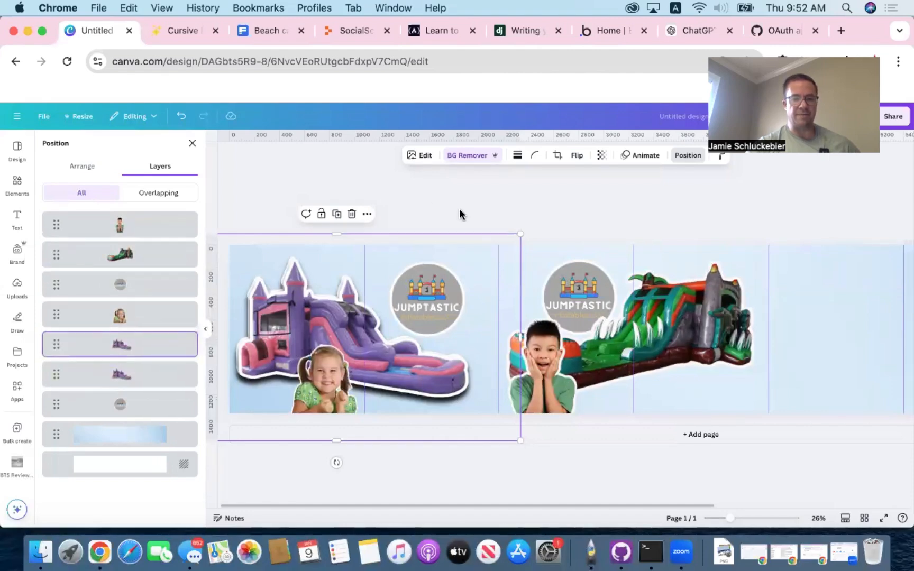
{"action": "left_click_drag", "start_coordinate": [319, 304], "coordinate": [371, 305]}
{"action": "key", "text": "Delete"}
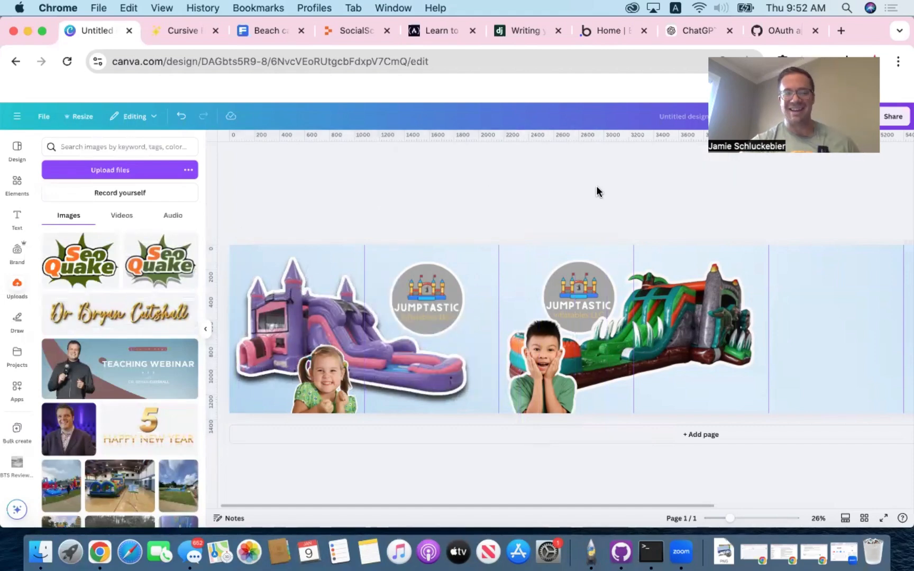
- Add the uploaded image of the round multicolour bounce house with the purple slide to the fifth panel
{"action": "scroll", "coordinate": [595, 185], "scroll_direction": "right", "scroll_amount": 2}
{"action": "scroll", "coordinate": [596, 186], "scroll_direction": "right", "scroll_amount": 6}
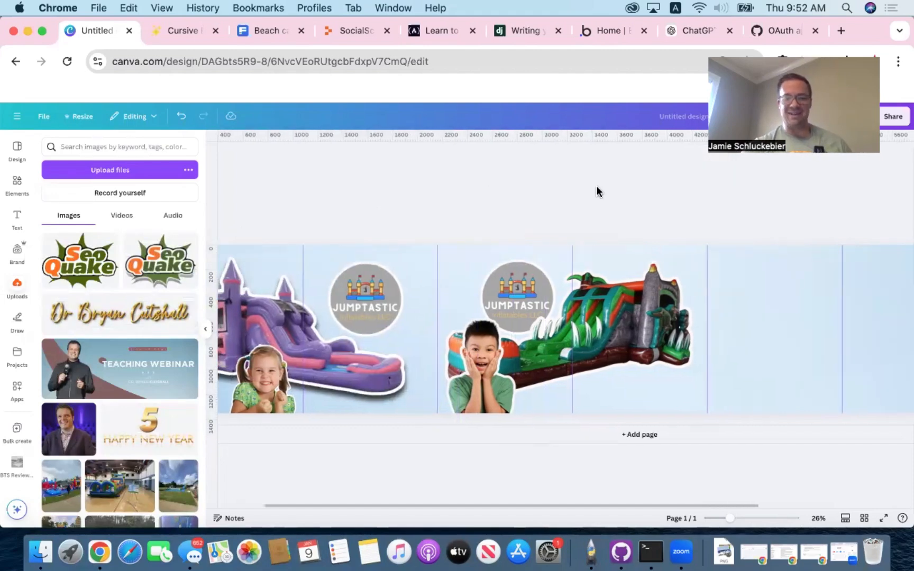
{"action": "scroll", "coordinate": [596, 185], "scroll_direction": "right", "scroll_amount": 10}
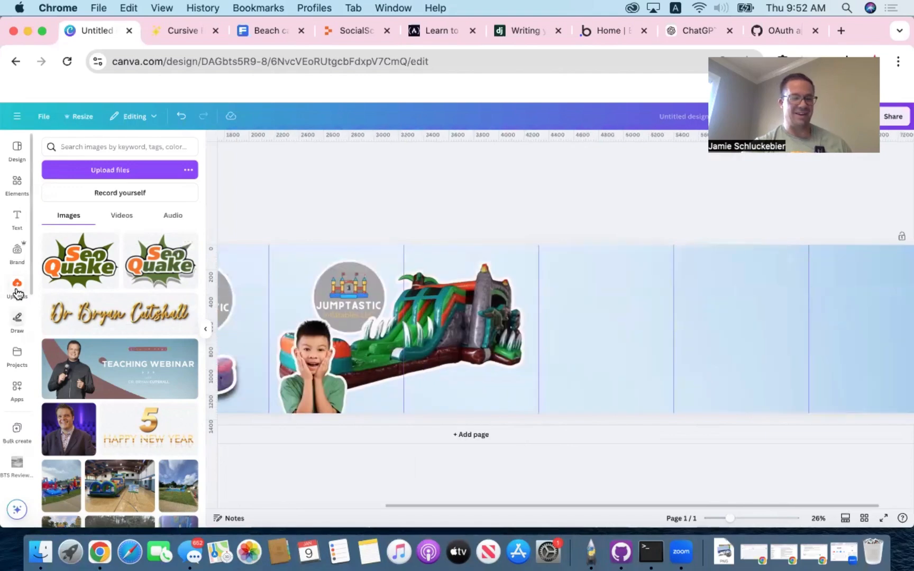
{"action": "left_click", "coordinate": [17, 290]}
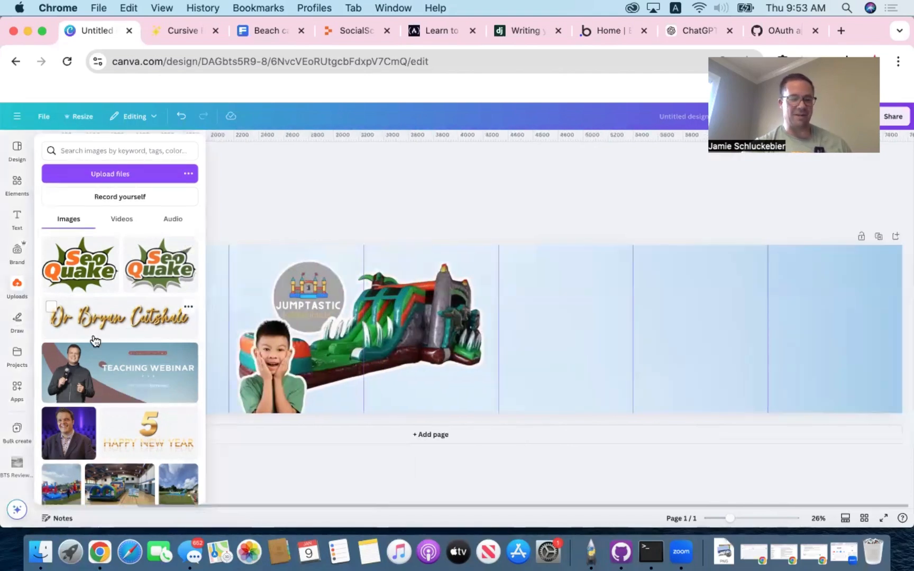
{"action": "scroll", "coordinate": [93, 340], "scroll_direction": "down", "scroll_amount": 10}
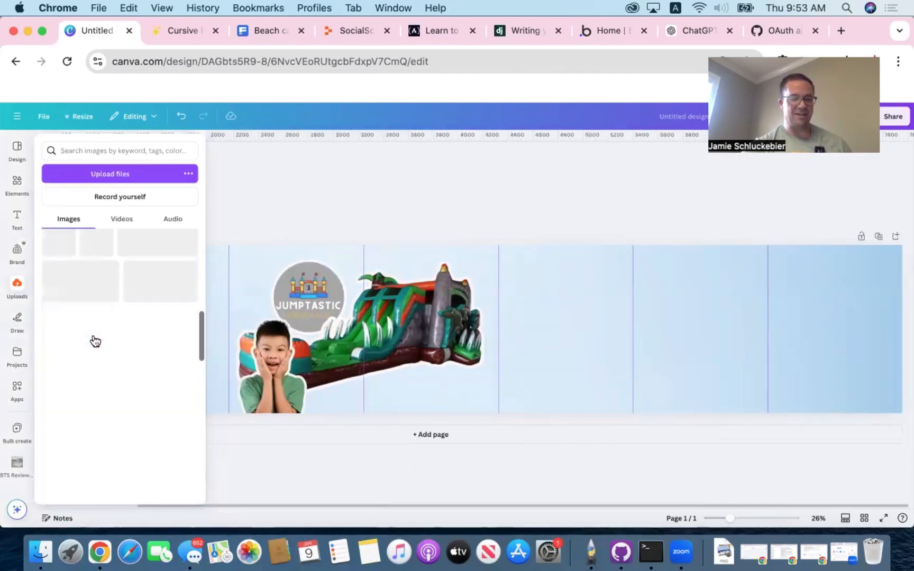
{"action": "scroll", "coordinate": [160, 299], "scroll_direction": "up", "scroll_amount": 1}
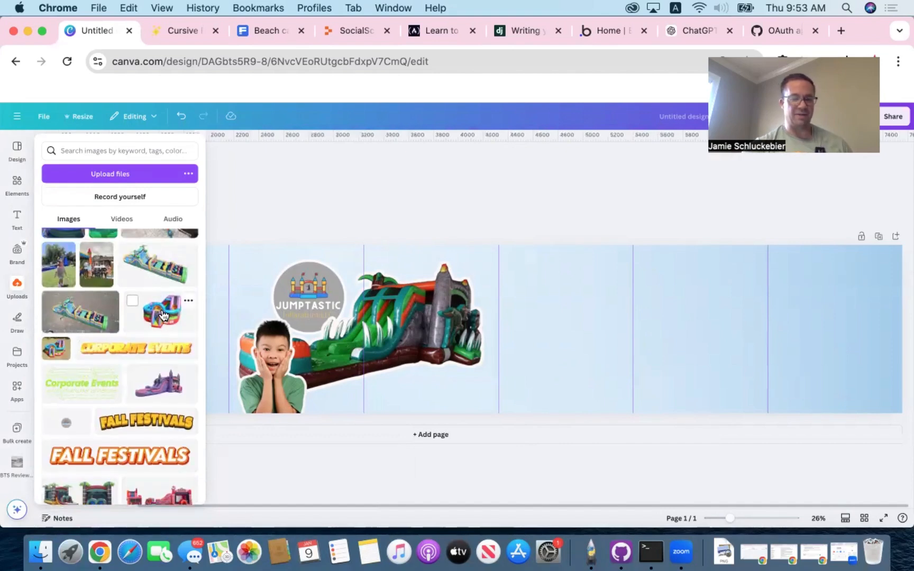
{"action": "left_click_drag", "start_coordinate": [163, 316], "coordinate": [589, 311]}
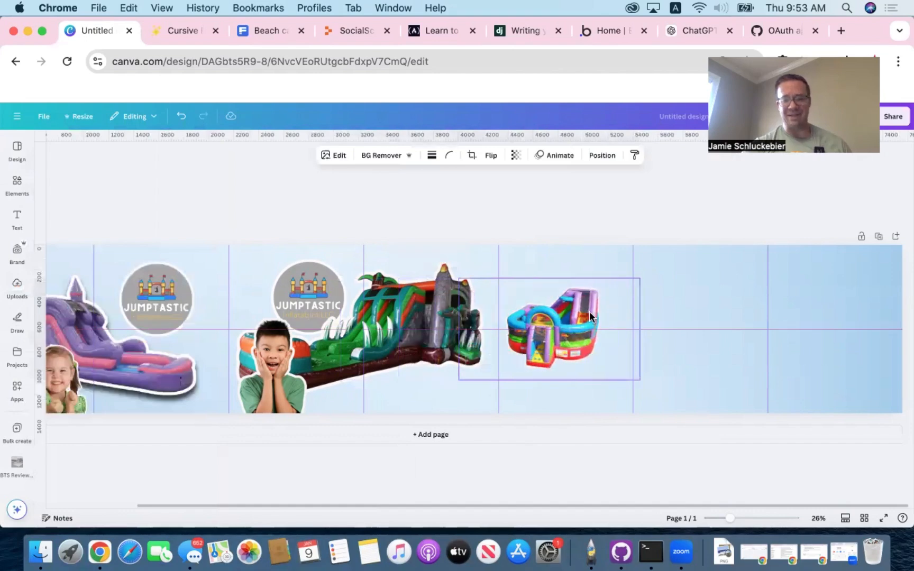
- Enlarge the multicolour bounce house and position it to nearly fill the fifth panel's width
{"action": "left_click_drag", "start_coordinate": [641, 277], "coordinate": [674, 258]}
{"action": "mouse_move", "coordinate": [616, 304]}
{"action": "left_mouse_down"}
{"action": "mouse_move", "coordinate": [616, 312]}
{"action": "mouse_move", "coordinate": [626, 309]}
{"action": "left_mouse_up"}
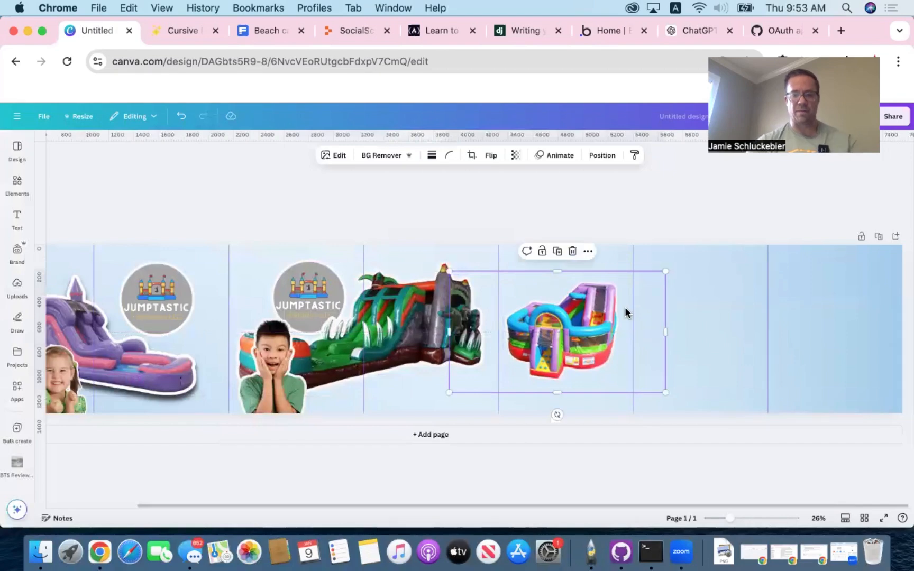
{"action": "left_click_drag", "start_coordinate": [664, 271], "coordinate": [670, 270]}
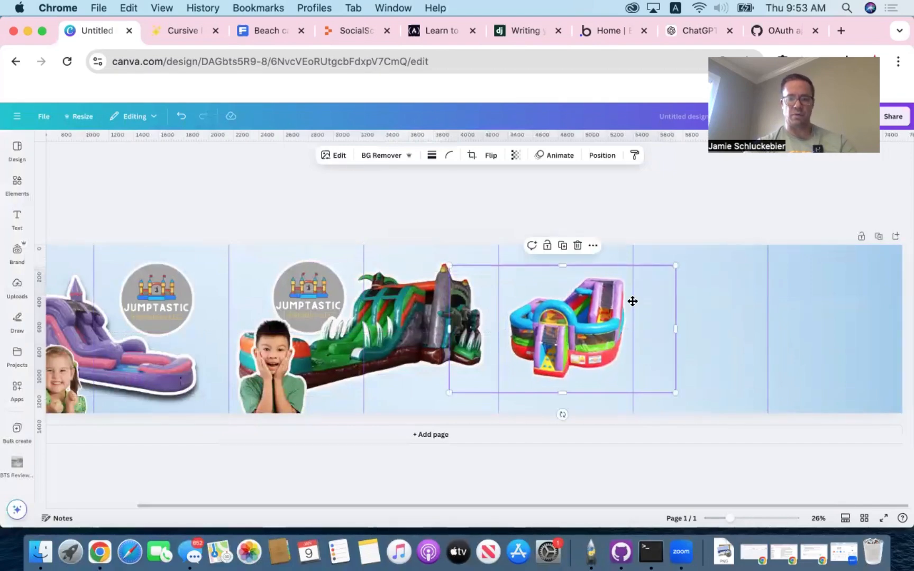
{"action": "left_click", "coordinate": [478, 206]}
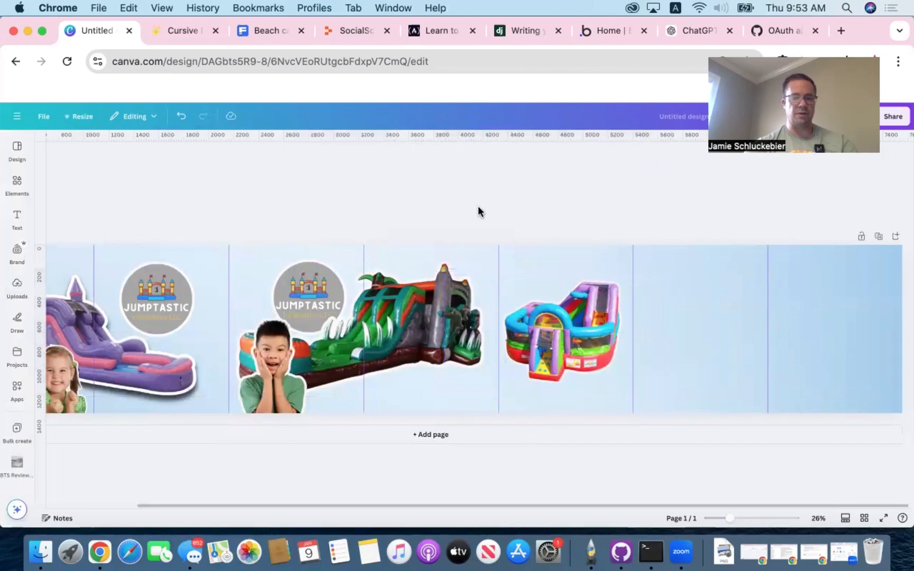
- Add the uploaded red fire-truck bounce house image and move it onto the border between the sixth and seventh panels
{"action": "left_click", "coordinate": [18, 285]}
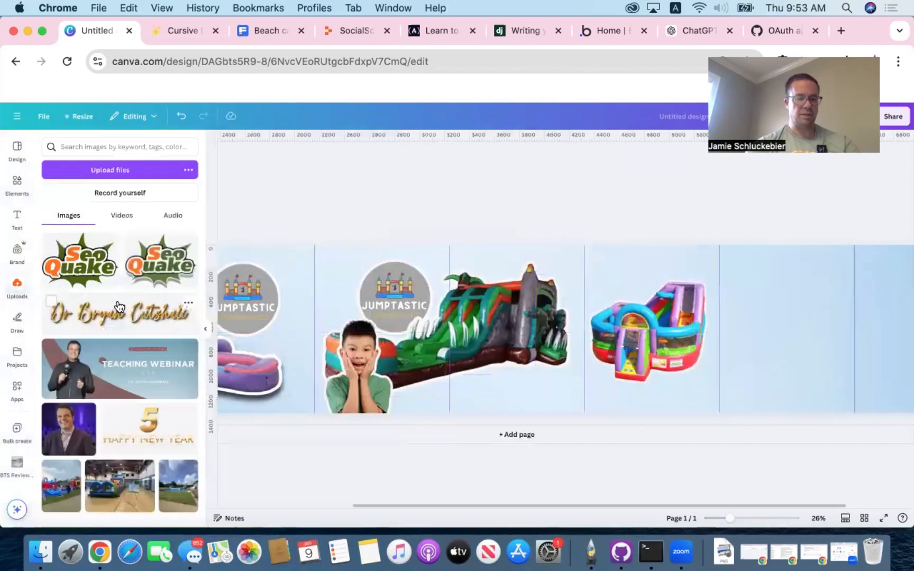
{"action": "scroll", "coordinate": [119, 306], "scroll_direction": "down", "scroll_amount": 3}
{"action": "scroll", "coordinate": [119, 307], "scroll_direction": "down", "scroll_amount": 10}
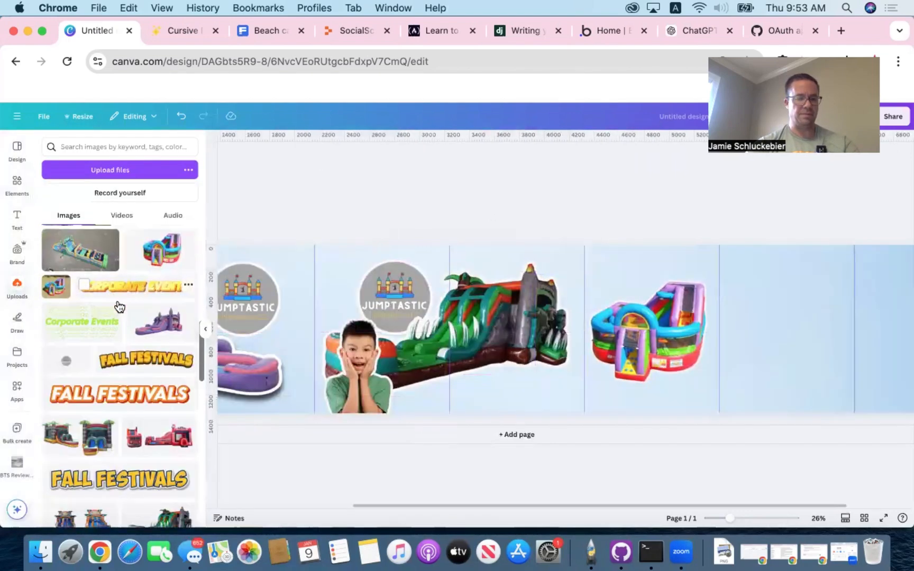
{"action": "scroll", "coordinate": [120, 312], "scroll_direction": "down", "scroll_amount": 2}
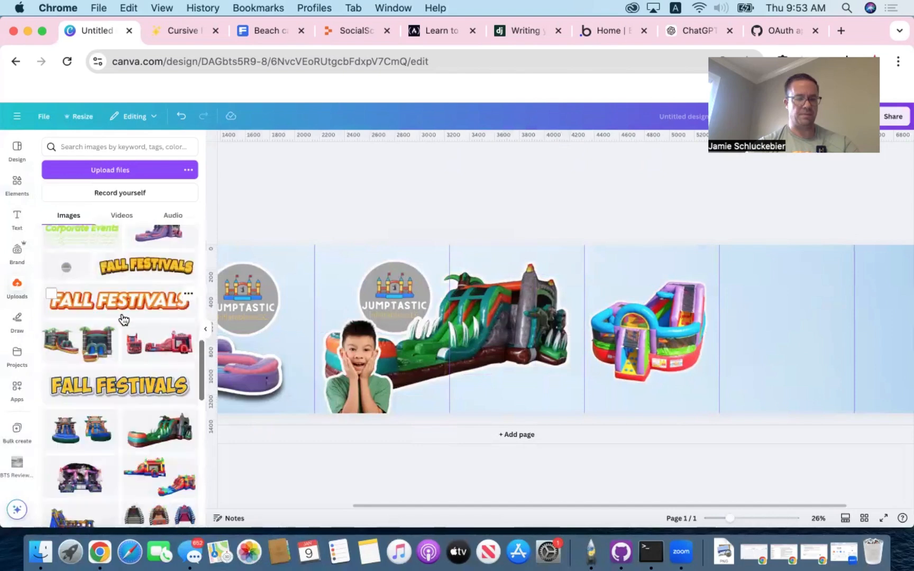
{"action": "left_click_drag", "start_coordinate": [169, 351], "coordinate": [588, 312]}
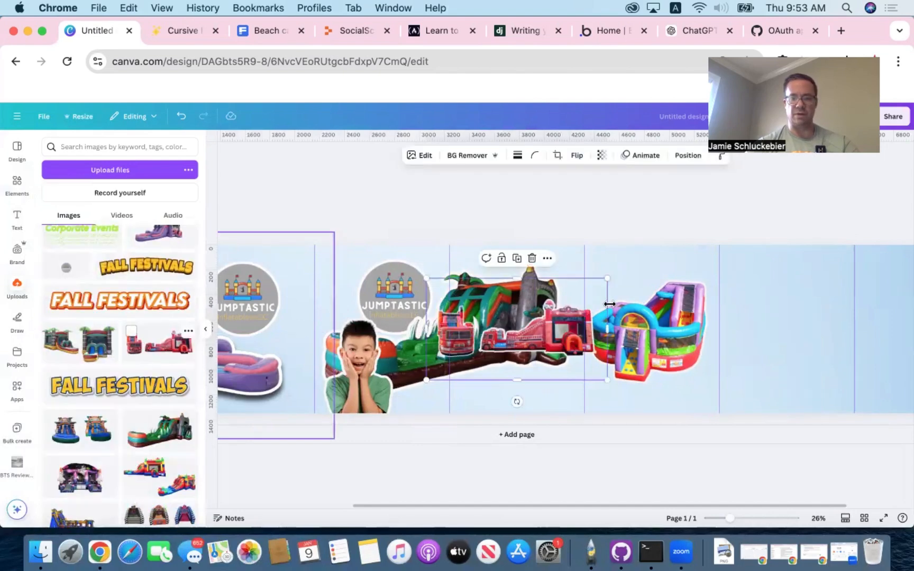
{"action": "scroll", "coordinate": [609, 302], "scroll_direction": "right", "scroll_amount": 3}
{"action": "left_click_drag", "start_coordinate": [442, 330], "coordinate": [800, 315]}
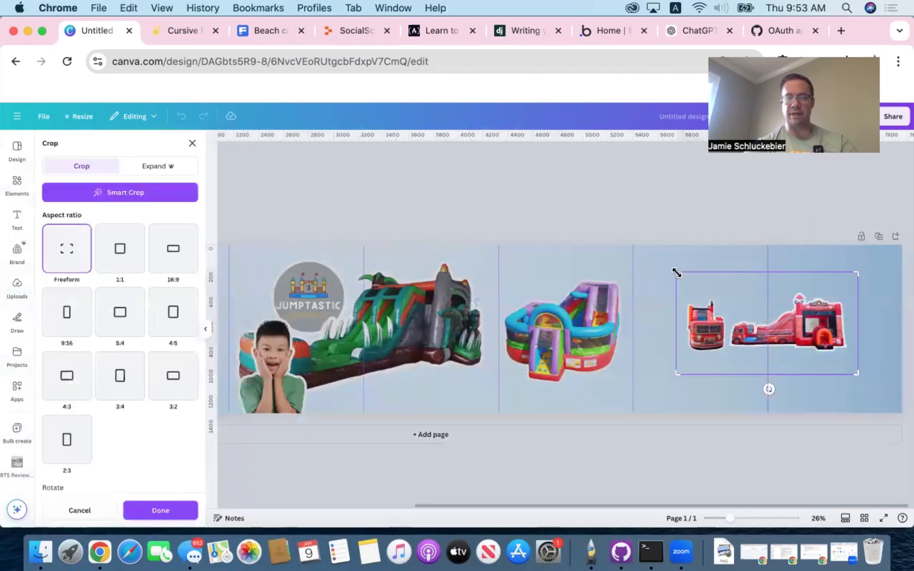
- Crop the separate front-view truck off the fire-truck image and enlarge the remaining bounce house across the sixth and seventh panels
{"action": "left_click_drag", "start_coordinate": [677, 272], "coordinate": [727, 279]}
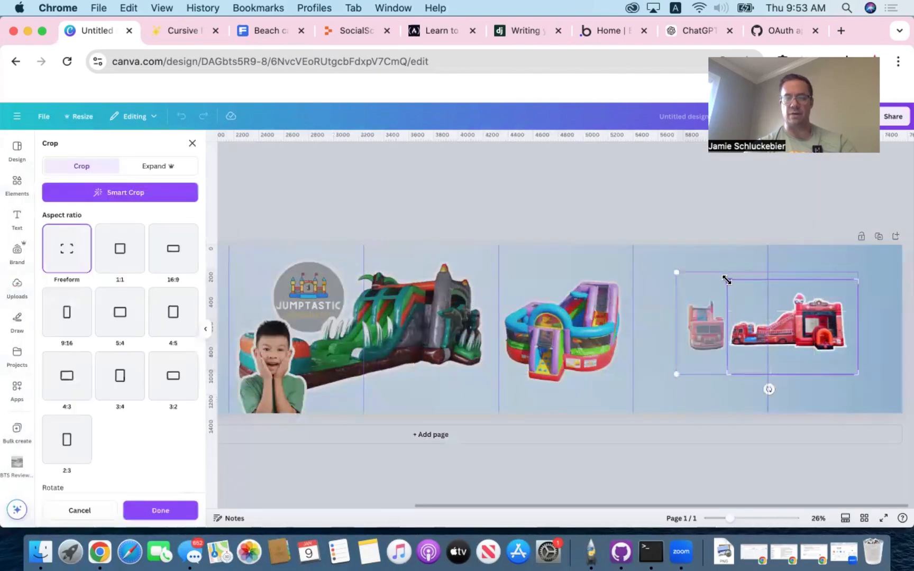
{"action": "left_click", "coordinate": [801, 315]}
{"action": "left_click_drag", "start_coordinate": [801, 315], "coordinate": [737, 346]}
{"action": "left_click_drag", "start_coordinate": [791, 306], "coordinate": [912, 218]}
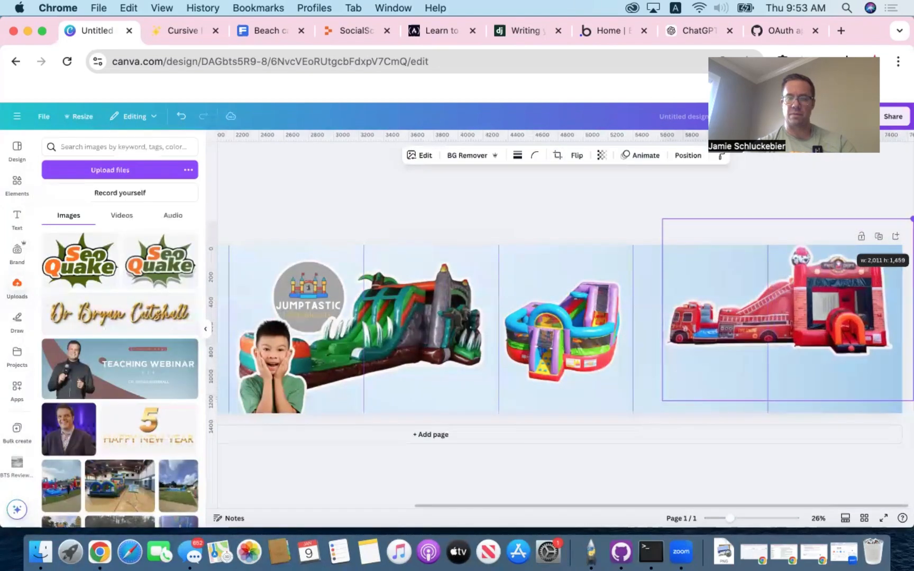
{"action": "left_click_drag", "start_coordinate": [820, 321], "coordinate": [805, 341]}
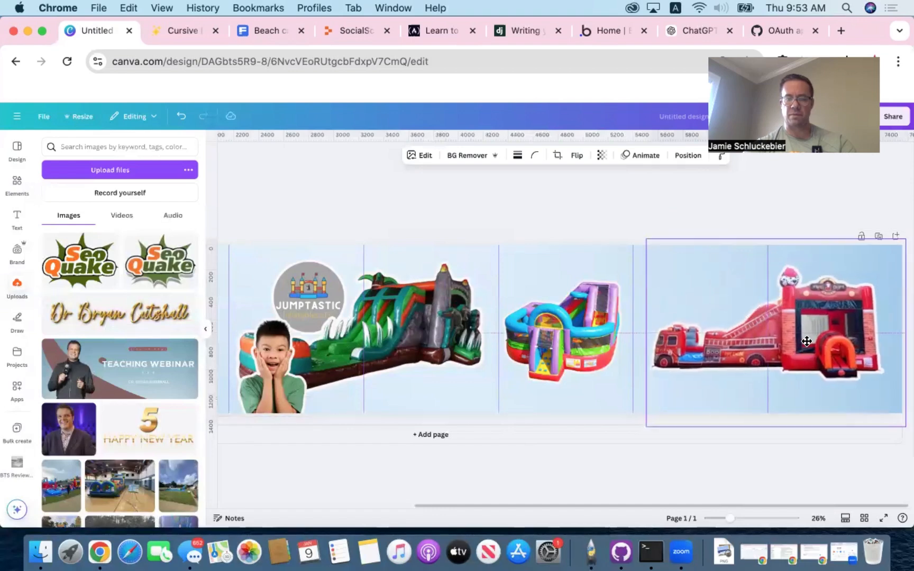
- Flip the fire-truck bounce house horizontally and shift it slightly left within the last two panels
{"action": "left_click", "coordinate": [576, 156]}
{"action": "left_click", "coordinate": [578, 180]}
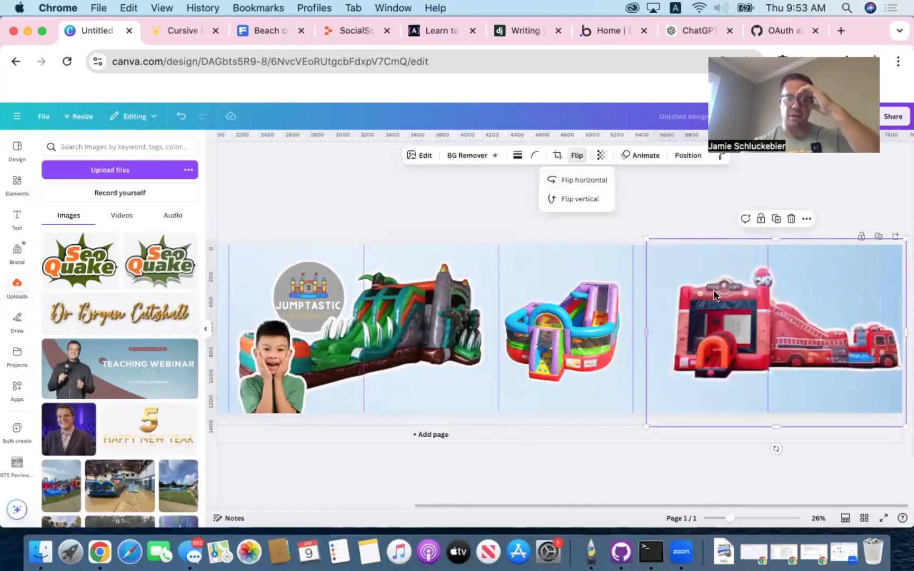
{"action": "left_click_drag", "start_coordinate": [714, 291], "coordinate": [701, 290]}
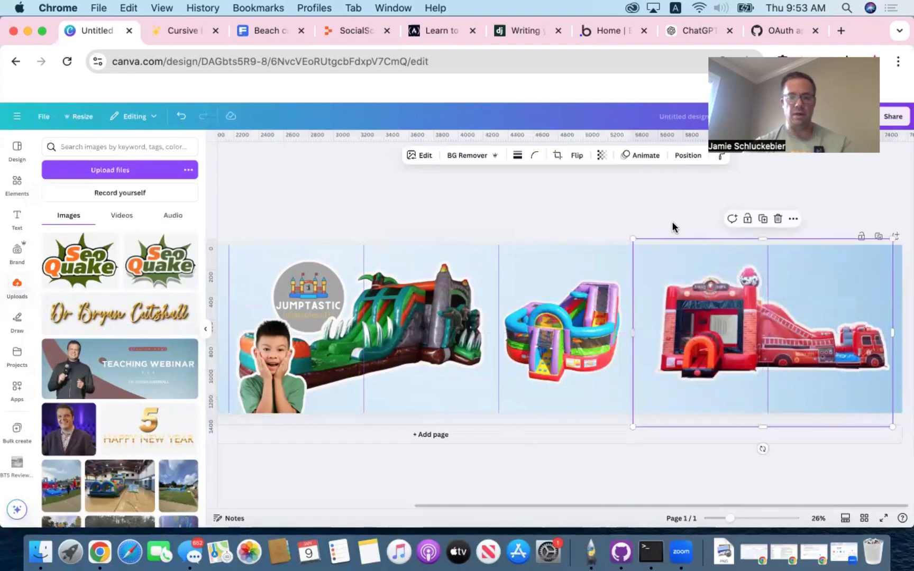
- Apply a Page lift shadow to the fire-truck bounce house with curve 0 and intensity 76
{"action": "left_click", "coordinate": [421, 155]}
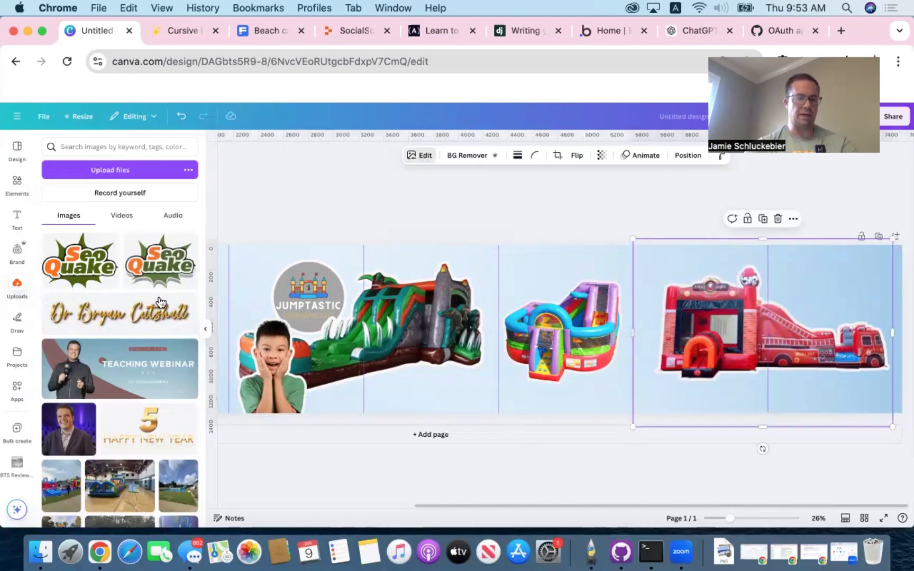
{"action": "left_click", "coordinate": [62, 398]}
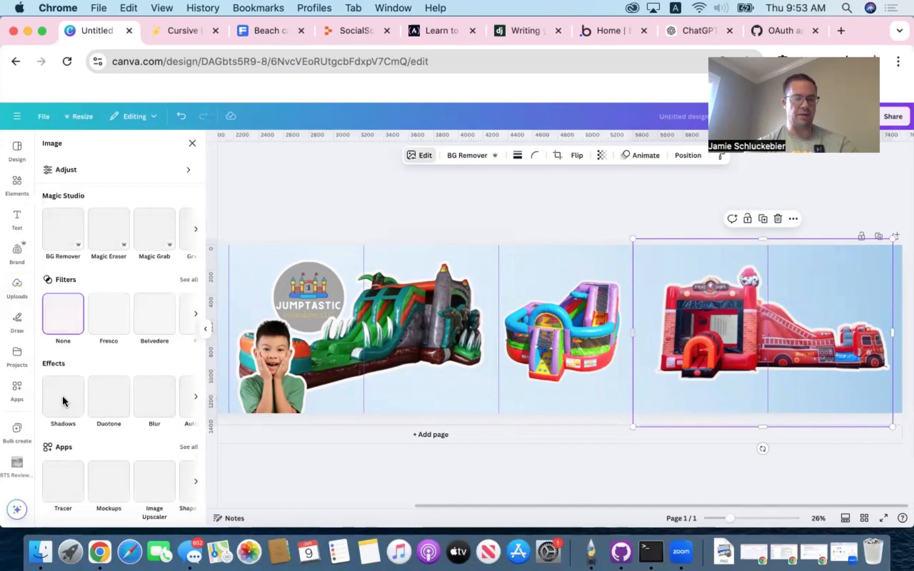
{"action": "left_click", "coordinate": [120, 317]}
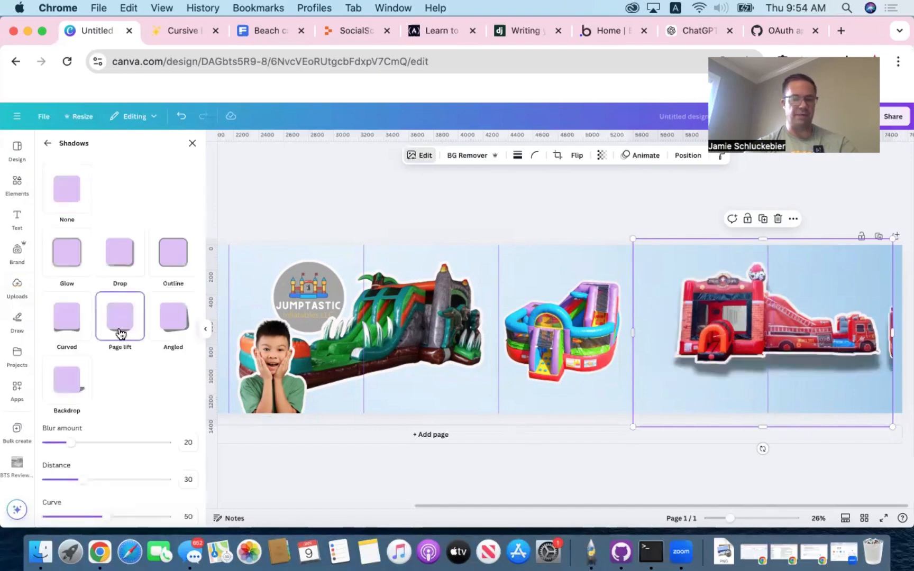
{"action": "left_click_drag", "start_coordinate": [106, 516], "coordinate": [39, 512]}
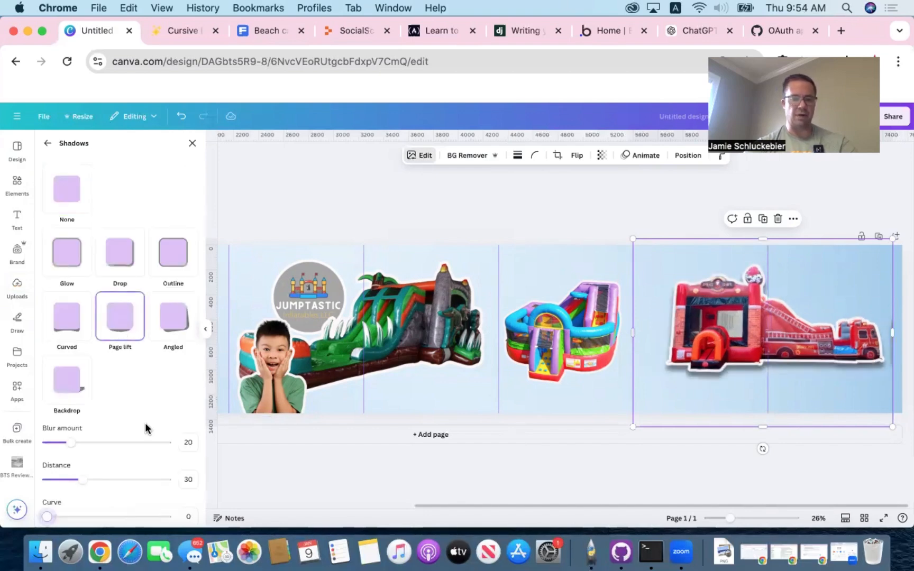
{"action": "scroll", "coordinate": [144, 426], "scroll_direction": "down", "scroll_amount": 2}
{"action": "left_click_drag", "start_coordinate": [106, 509], "coordinate": [137, 507]}
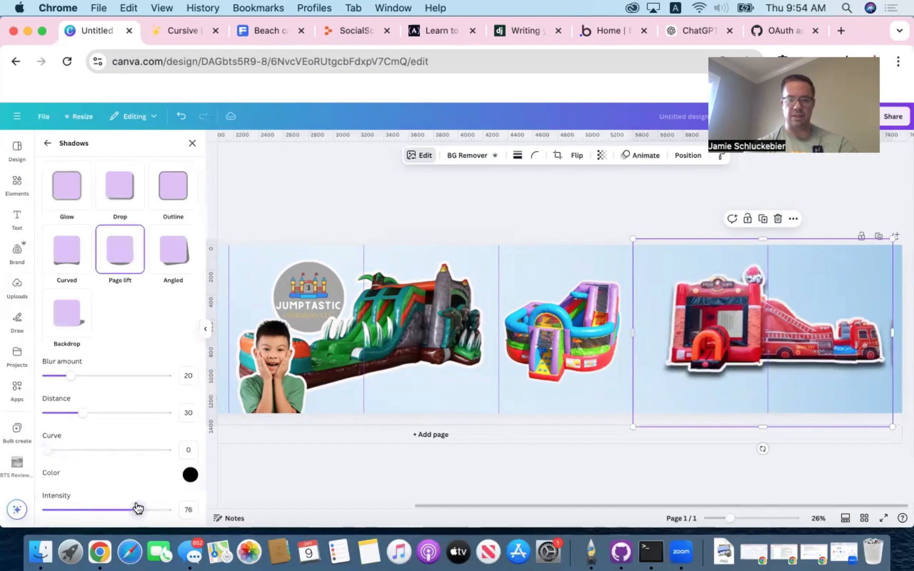
- Apply a Page lift shadow to the green dinosaur slide, with the curve at its minimum and a raised intensity
{"action": "left_click", "coordinate": [425, 294]}
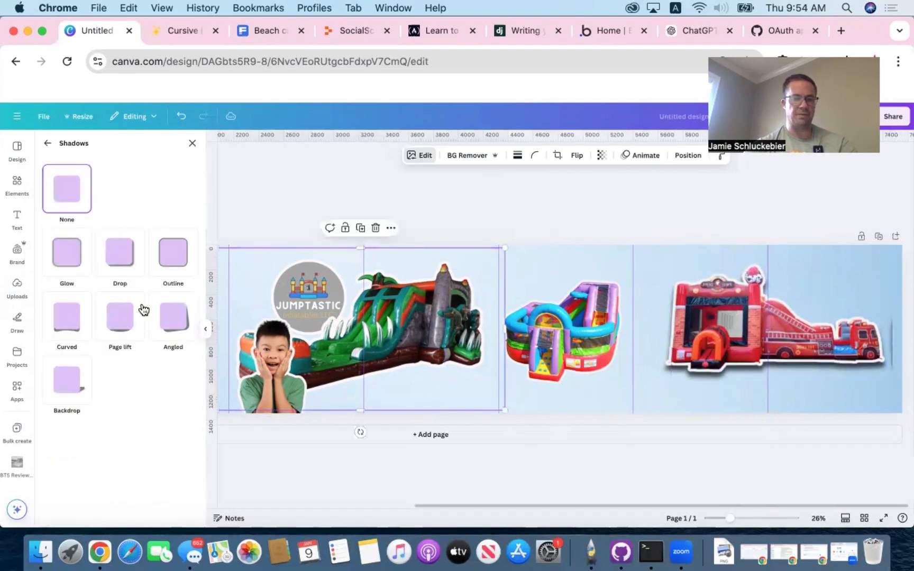
{"action": "left_click", "coordinate": [122, 323]}
{"action": "left_click_drag", "start_coordinate": [105, 516], "coordinate": [14, 510]}
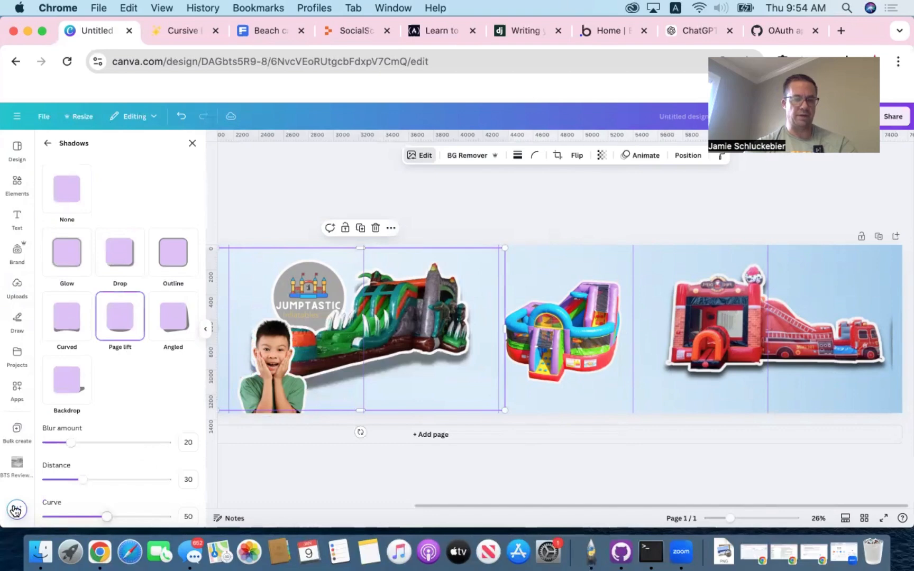
{"action": "scroll", "coordinate": [141, 450], "scroll_direction": "down", "scroll_amount": 3}
{"action": "left_click_drag", "start_coordinate": [108, 510], "coordinate": [149, 510]}
- Apply a Page lift shadow to the multicolour bounce house with curve 0 and intensity 75
{"action": "left_click", "coordinate": [591, 316]}
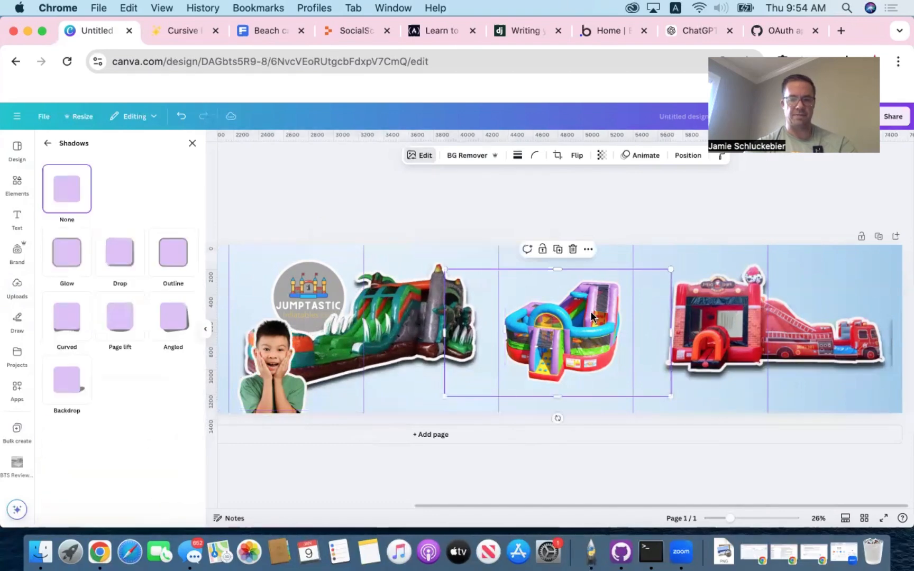
{"action": "left_click", "coordinate": [118, 319]}
{"action": "scroll", "coordinate": [126, 400], "scroll_direction": "down", "scroll_amount": 3}
{"action": "left_click_drag", "start_coordinate": [107, 451], "coordinate": [16, 450]}
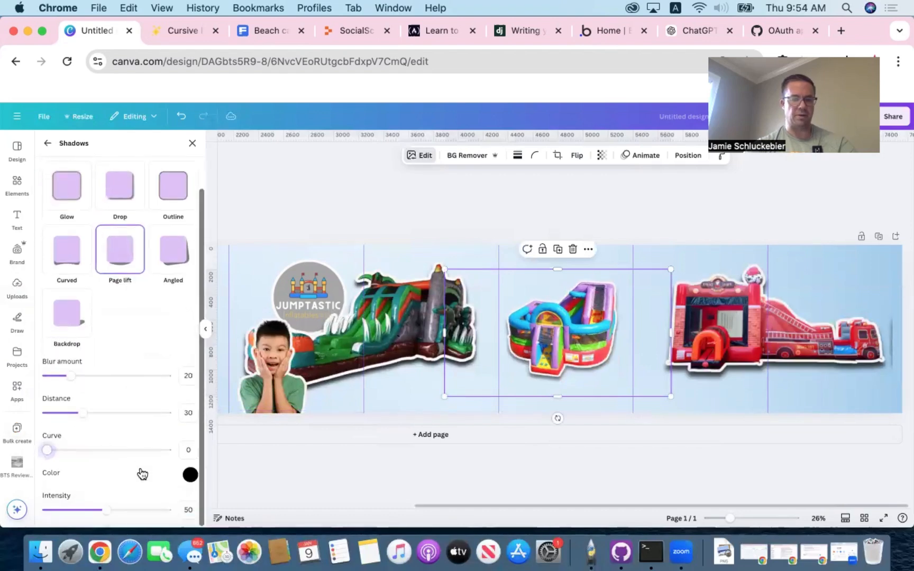
{"action": "left_click_drag", "start_coordinate": [125, 510], "coordinate": [139, 510]}
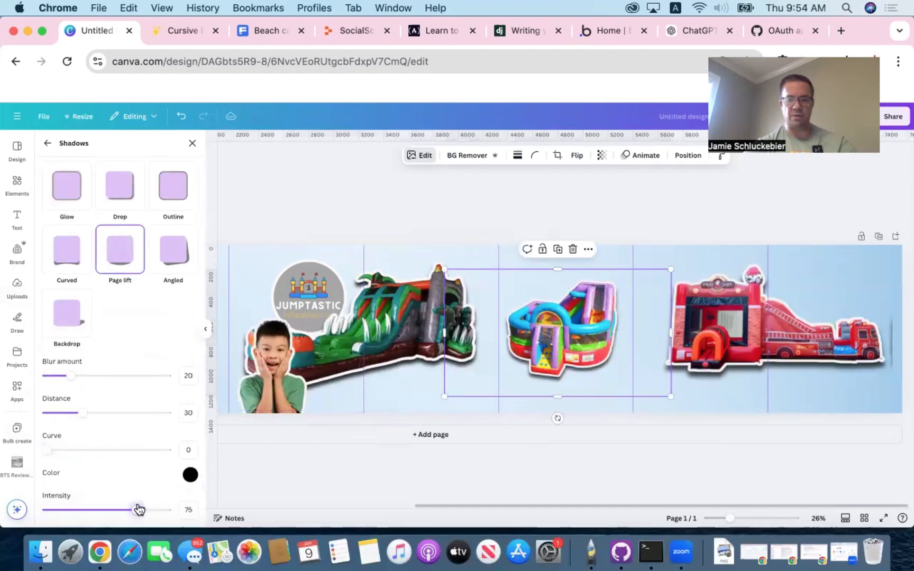
{"action": "left_click", "coordinate": [637, 221]}
- Enlarge the shadowed multicolour bounce house slightly and recentre it in the fifth panel
{"action": "left_click", "coordinate": [590, 305]}
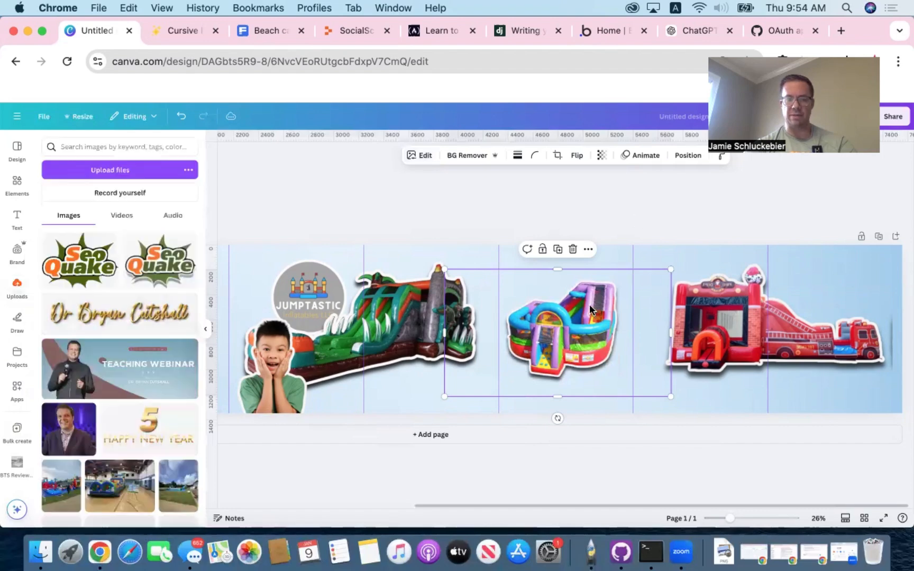
{"action": "left_click_drag", "start_coordinate": [669, 269], "coordinate": [688, 259]}
{"action": "left_click_drag", "start_coordinate": [613, 310], "coordinate": [608, 314]}
- Shift the fire-truck bounce house slightly left and enlarge it a little across the last two panels
{"action": "left_click", "coordinate": [755, 313]}
{"action": "left_click_drag", "start_coordinate": [753, 312], "coordinate": [742, 314]}
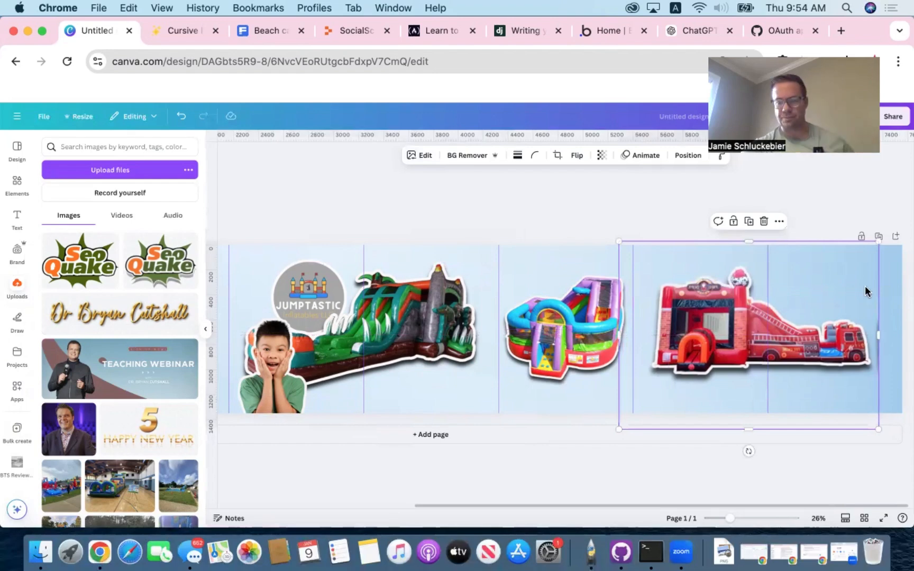
{"action": "left_click_drag", "start_coordinate": [878, 240], "coordinate": [895, 236]}
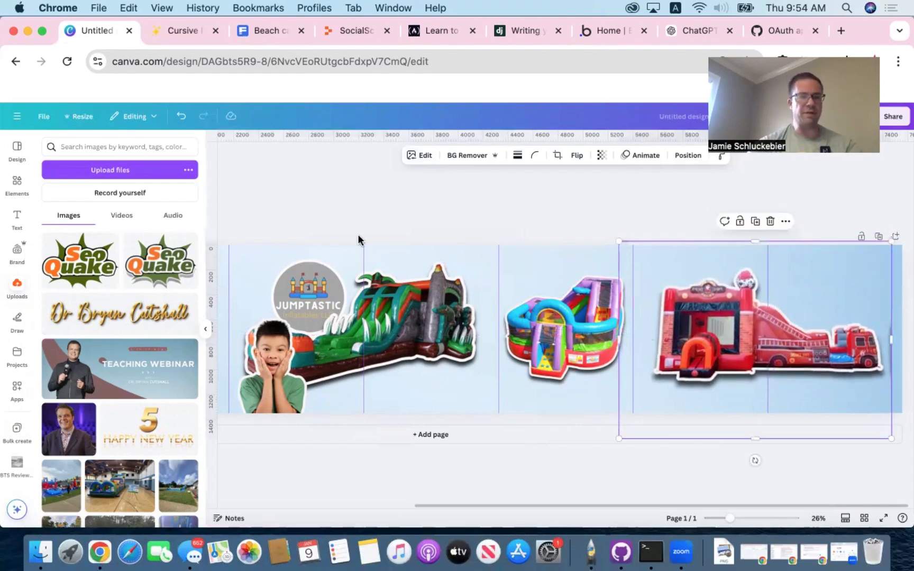
- Search the photo elements for "kid firefighter"
{"action": "left_click", "coordinate": [17, 182]}
{"action": "left_click", "coordinate": [101, 148]}
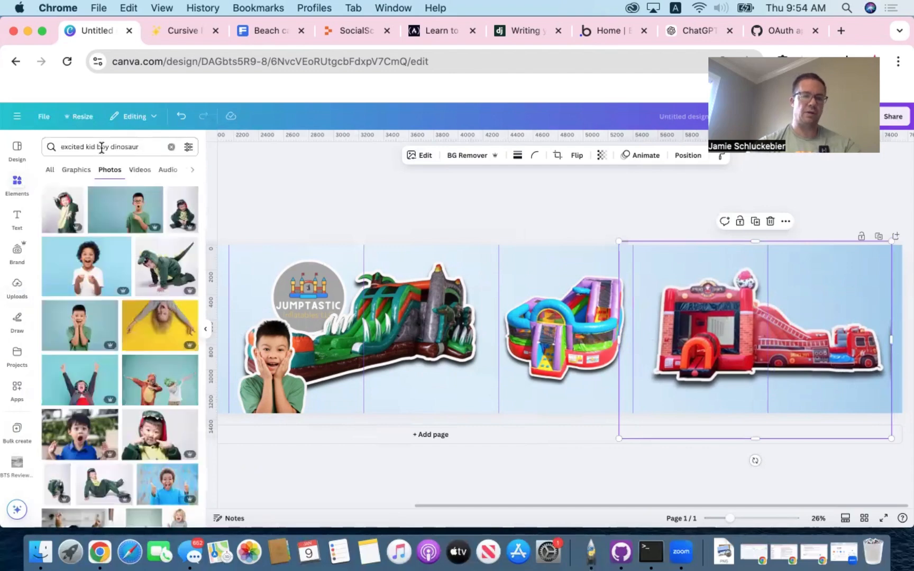
{"action": "left_click_drag", "start_coordinate": [144, 143], "coordinate": [147, 126]}
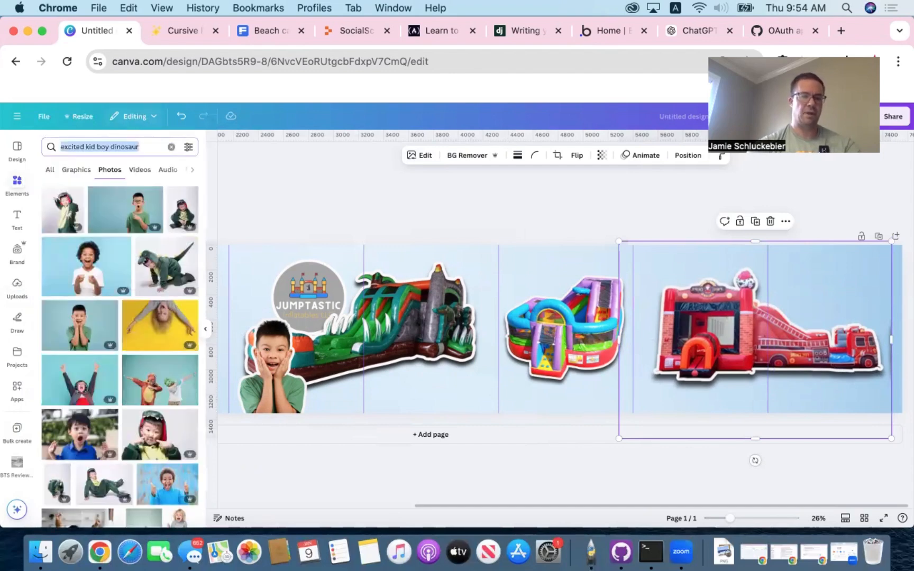
{"action": "type", "text": "kid"}
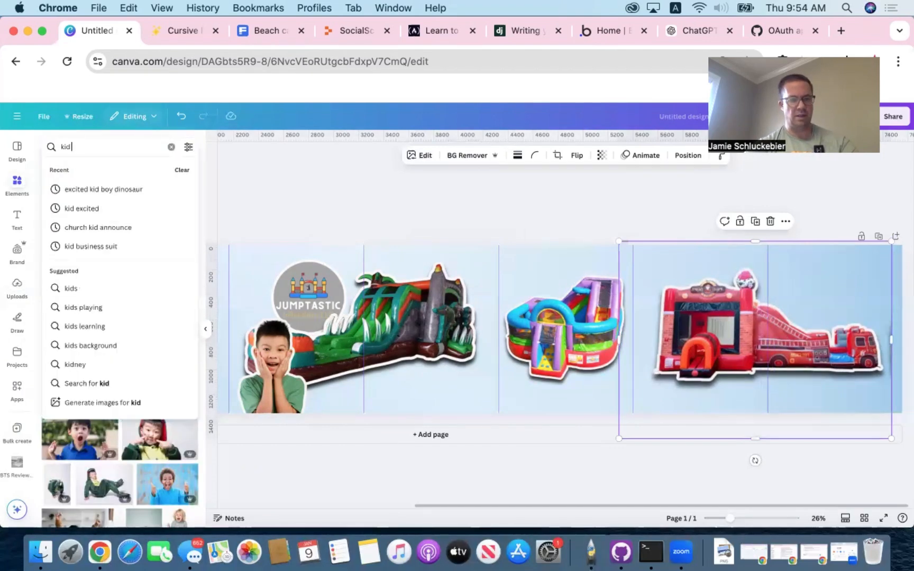
{"action": "type", "text": " firre"}
{"action": "key", "text": "BackSpace"}
{"action": "type", "text": "efighter"}
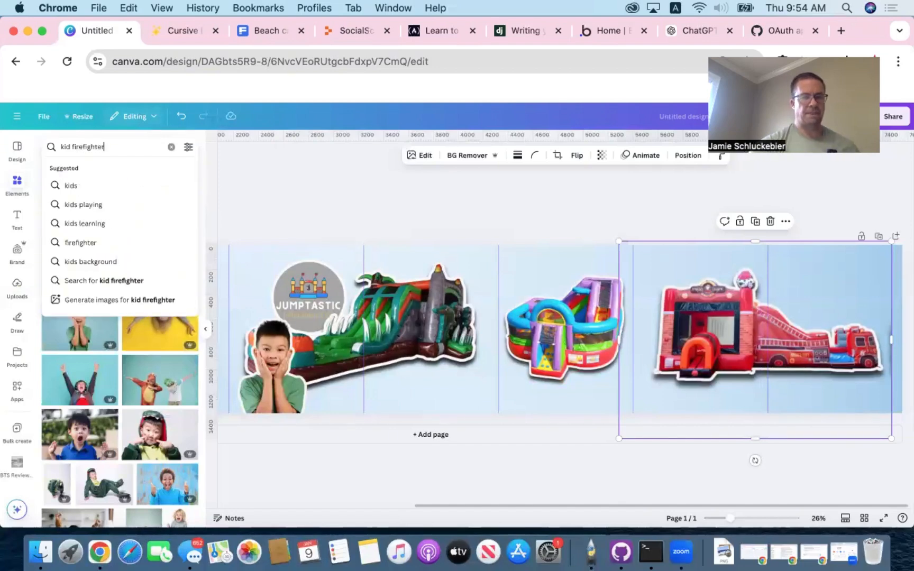
{"action": "key", "text": "Return"}
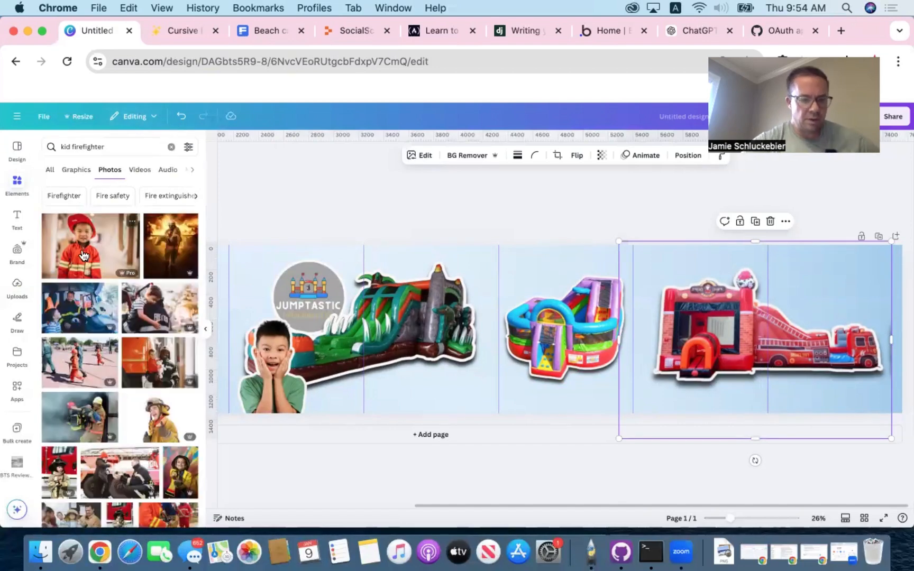
- Try two single young-firefighter photos on the canvas and delete each one
{"action": "left_click", "coordinate": [146, 420]}
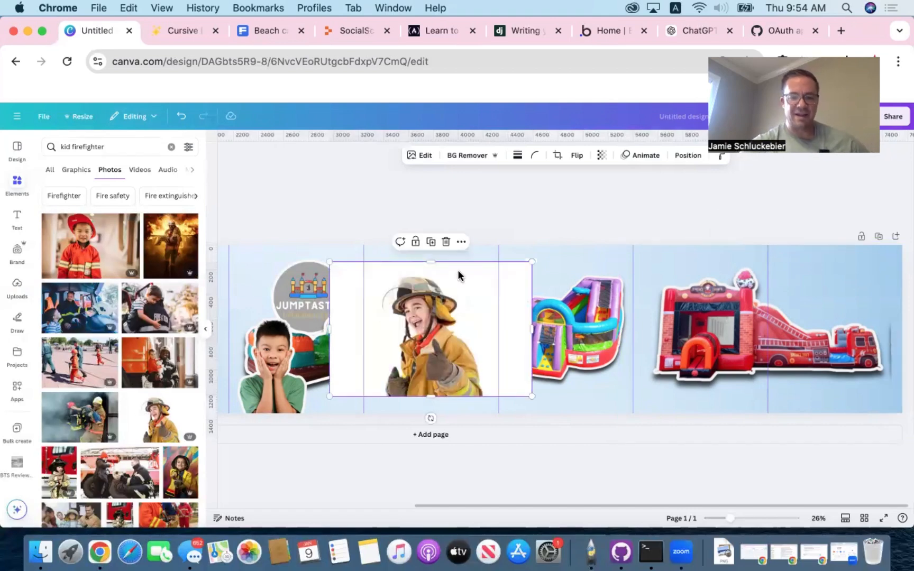
{"action": "key", "text": "Delete"}
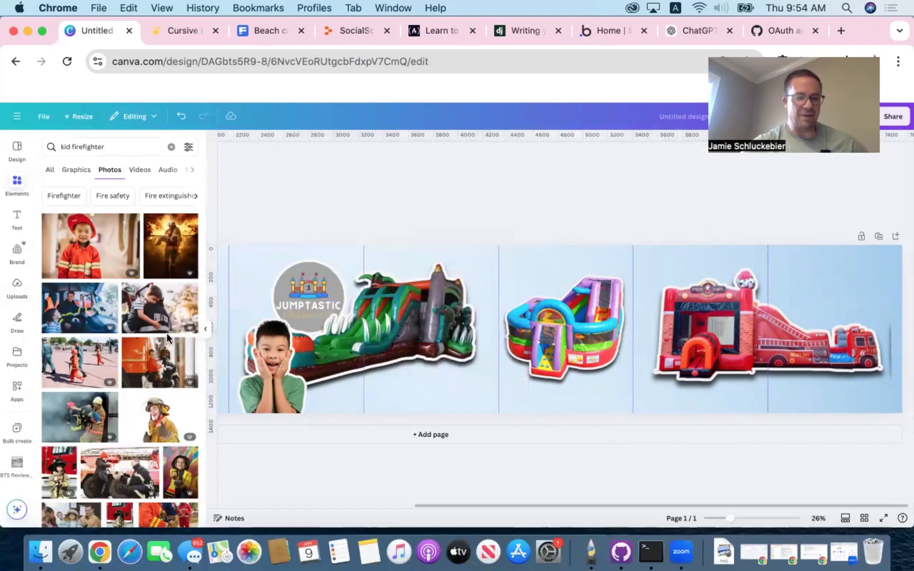
{"action": "scroll", "coordinate": [135, 344], "scroll_direction": "down", "scroll_amount": 3}
{"action": "scroll", "coordinate": [135, 343], "scroll_direction": "down", "scroll_amount": 2}
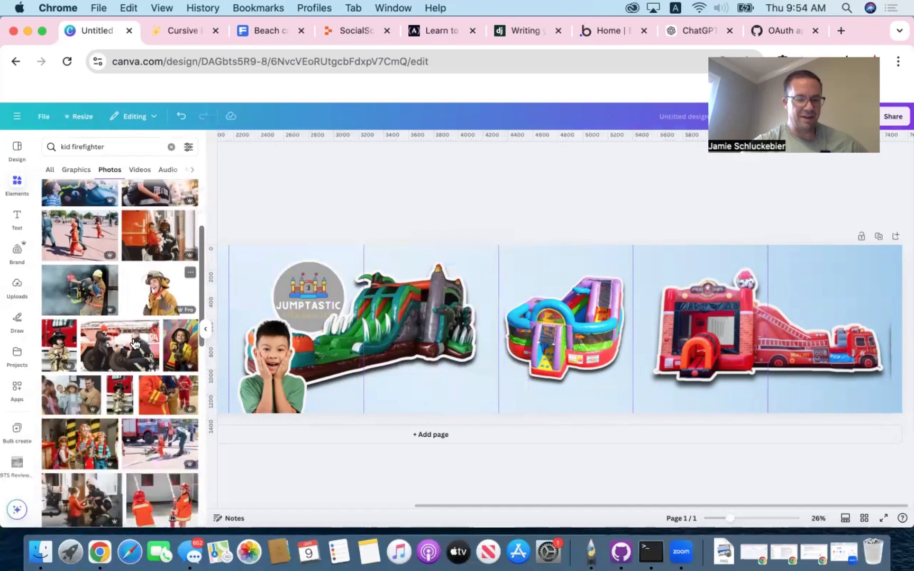
{"action": "left_click_drag", "start_coordinate": [180, 345], "coordinate": [434, 306]}
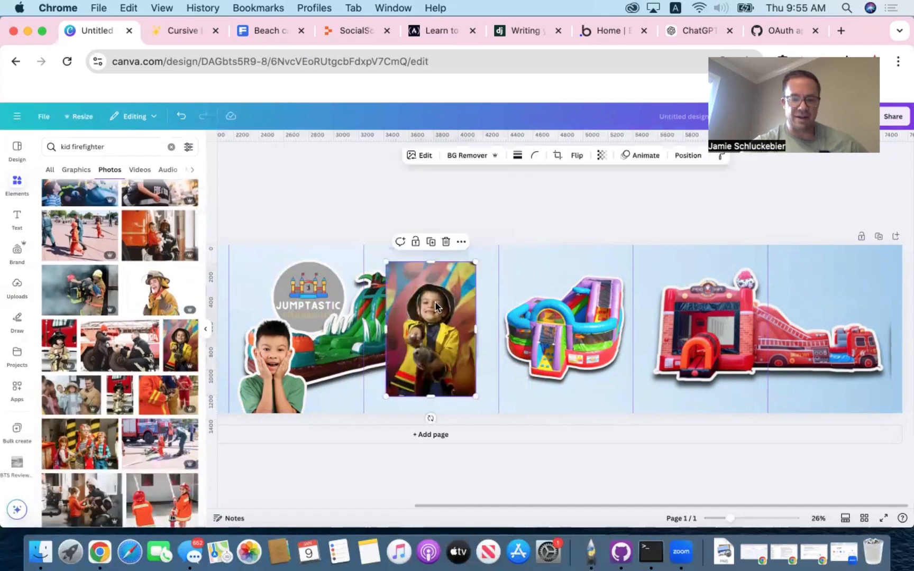
{"action": "key", "text": "Delete"}
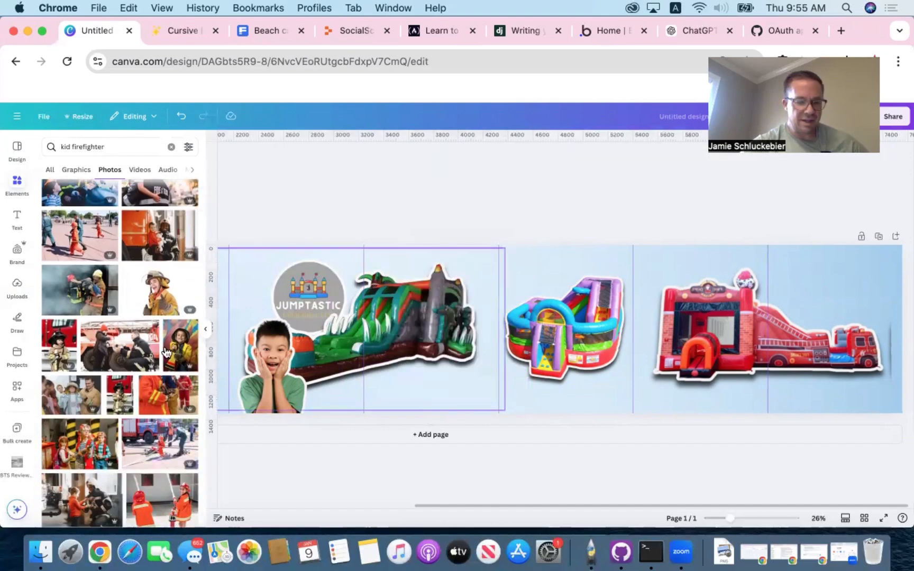
- Add the photo of three costumed children, one dressed as a firefighter, and remove its background
{"action": "scroll", "coordinate": [110, 362], "scroll_direction": "down", "scroll_amount": 5}
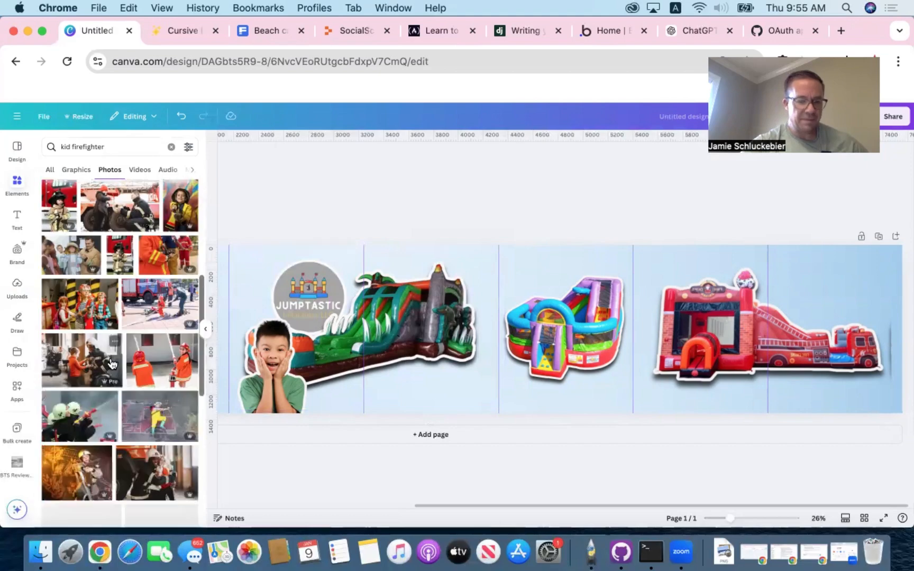
{"action": "scroll", "coordinate": [111, 362], "scroll_direction": "down", "scroll_amount": 4}
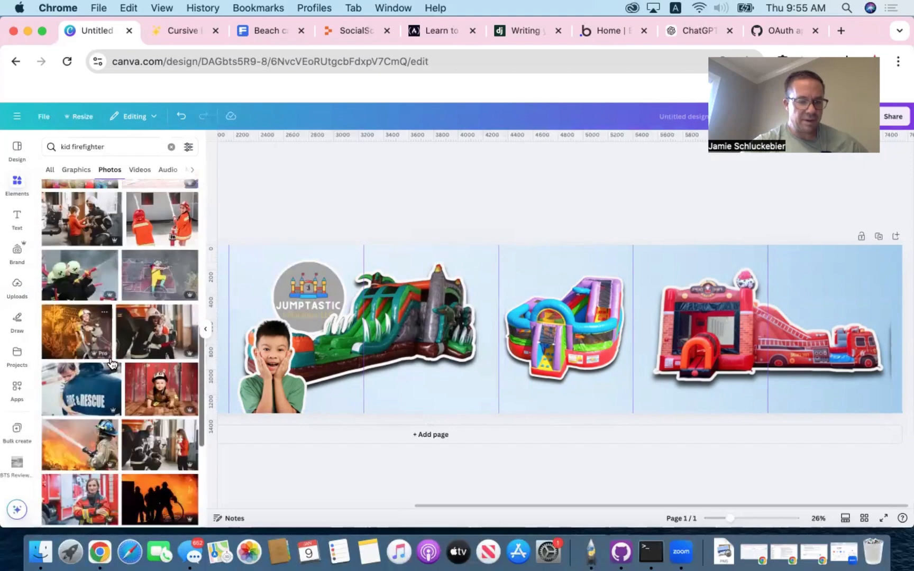
{"action": "scroll", "coordinate": [110, 356], "scroll_direction": "down", "scroll_amount": 3}
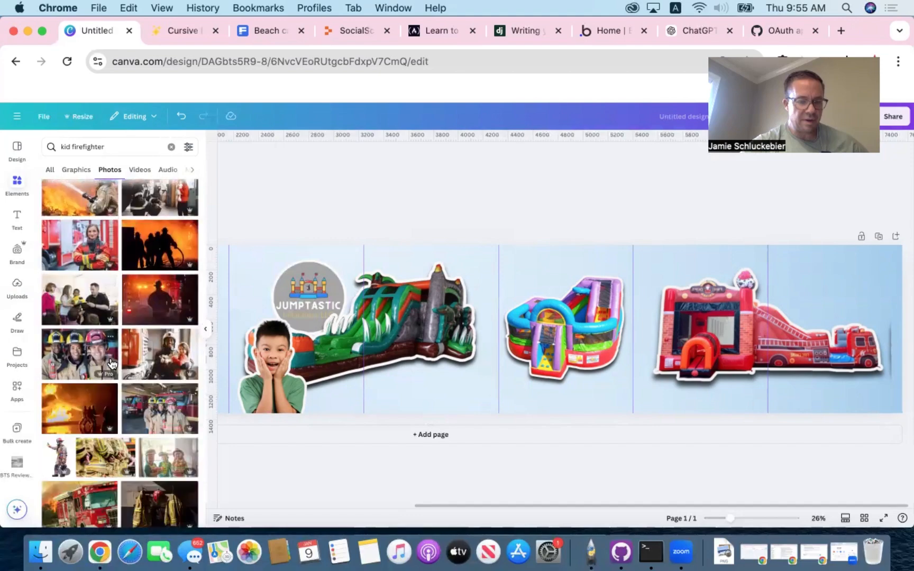
{"action": "scroll", "coordinate": [111, 362], "scroll_direction": "down", "scroll_amount": 1}
{"action": "scroll", "coordinate": [111, 362], "scroll_direction": "down", "scroll_amount": 1}
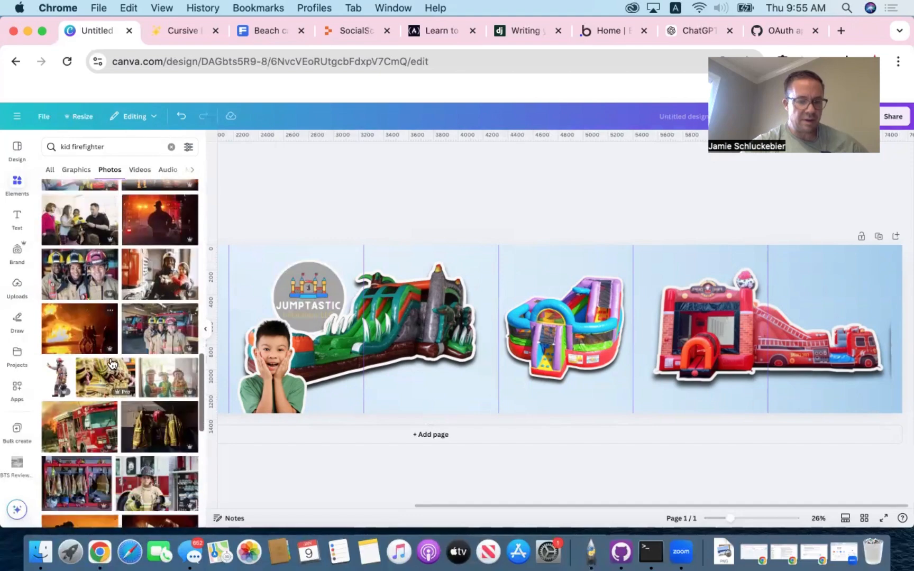
{"action": "left_click", "coordinate": [168, 376]}
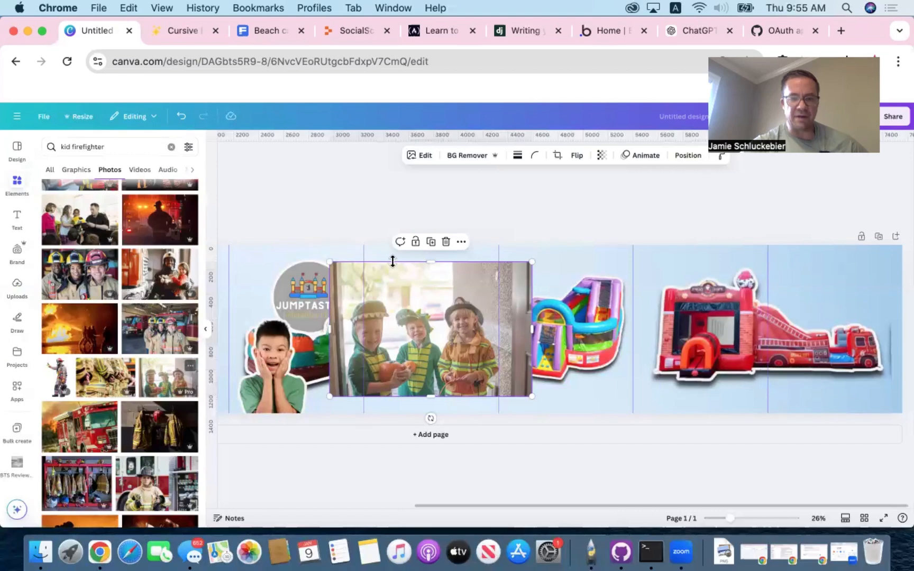
{"action": "left_click", "coordinate": [459, 156]}
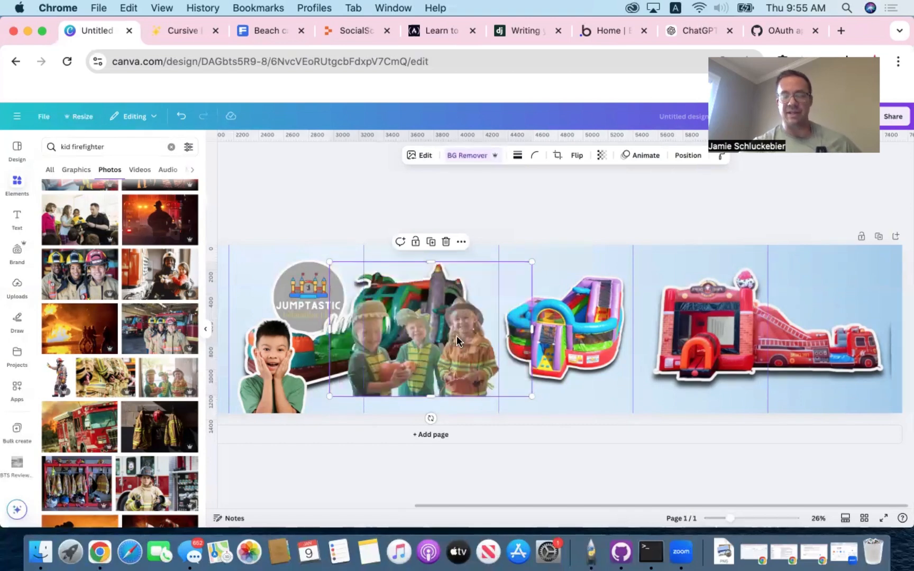
- Extract the child in the firefighter costume from the group photo with Magic Grab
{"action": "left_click", "coordinate": [421, 157]}
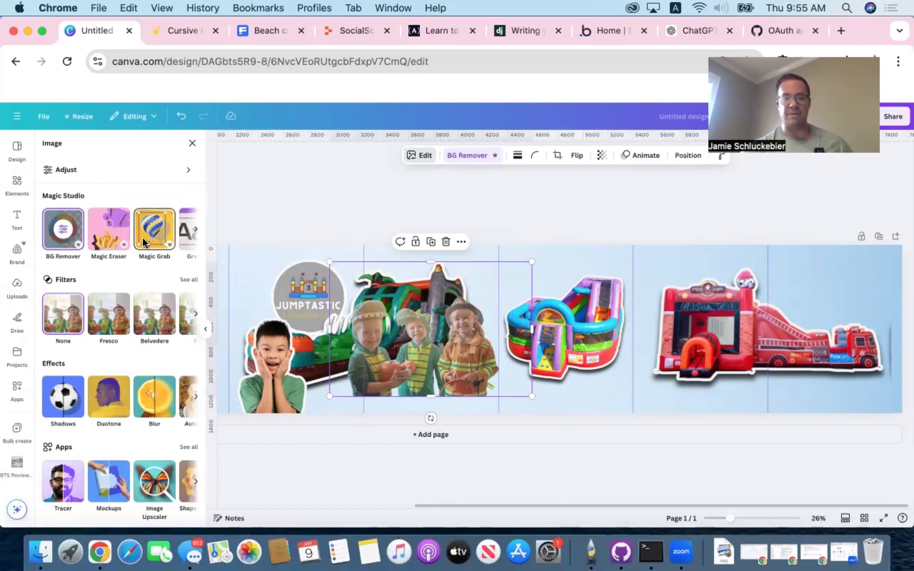
{"action": "left_click", "coordinate": [144, 241]}
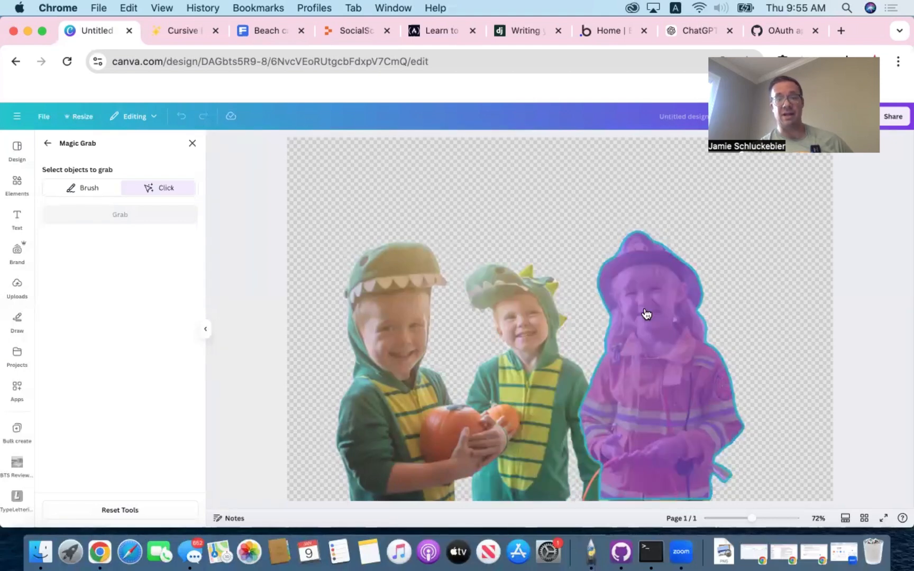
{"action": "left_click", "coordinate": [645, 314]}
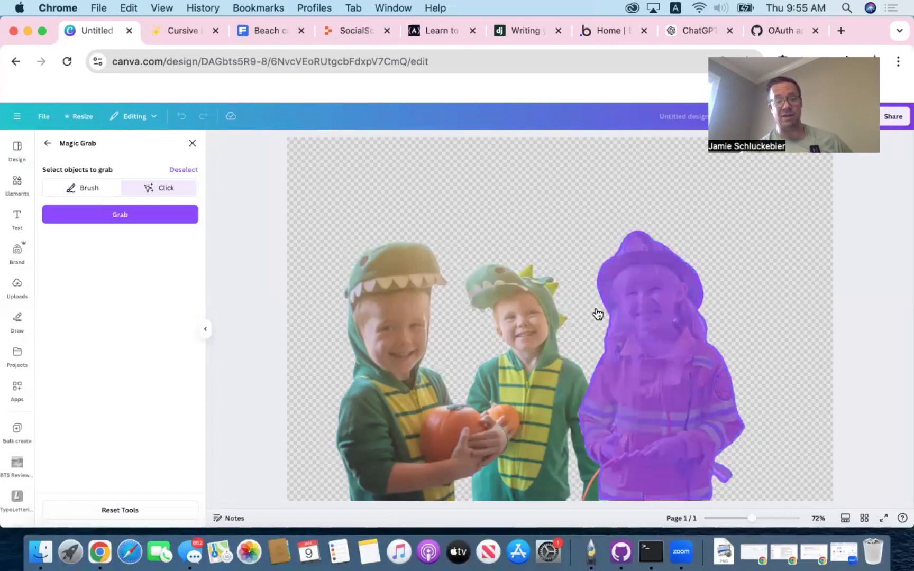
{"action": "left_click", "coordinate": [134, 216]}
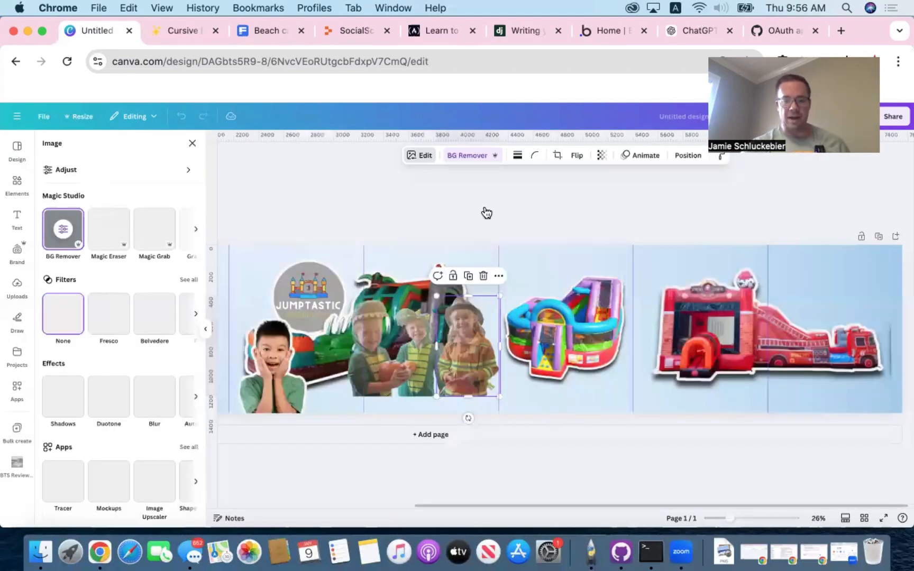
- Move the firefighter child in front of the fire truck in the last panel and delete the leftover group photo
{"action": "left_click_drag", "start_coordinate": [468, 343], "coordinate": [837, 375]}
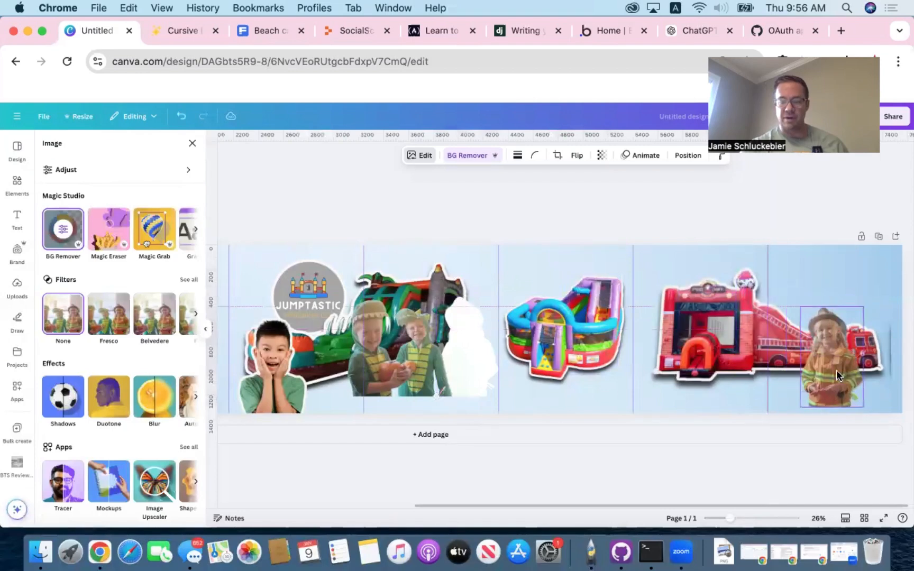
{"action": "left_click", "coordinate": [418, 368]}
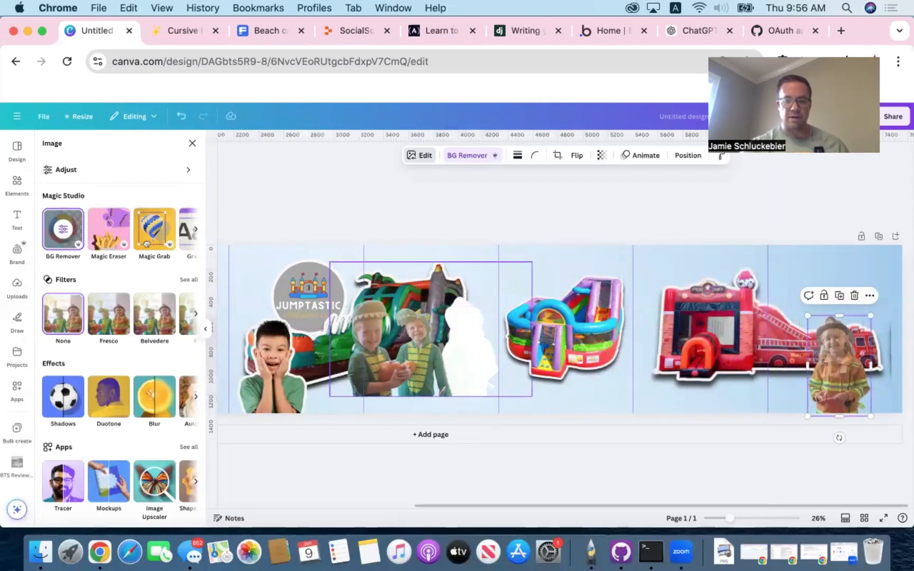
{"action": "left_click", "coordinate": [708, 336]}
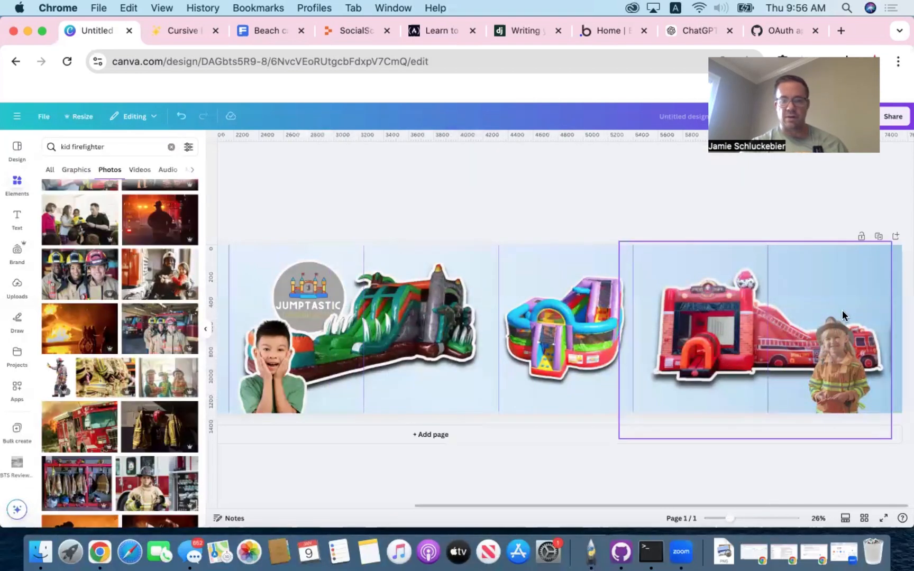
- Enlarge the firefighter child slightly and lower it so the cutout runs past the canvas's bottom edge
{"action": "left_click", "coordinate": [840, 350]}
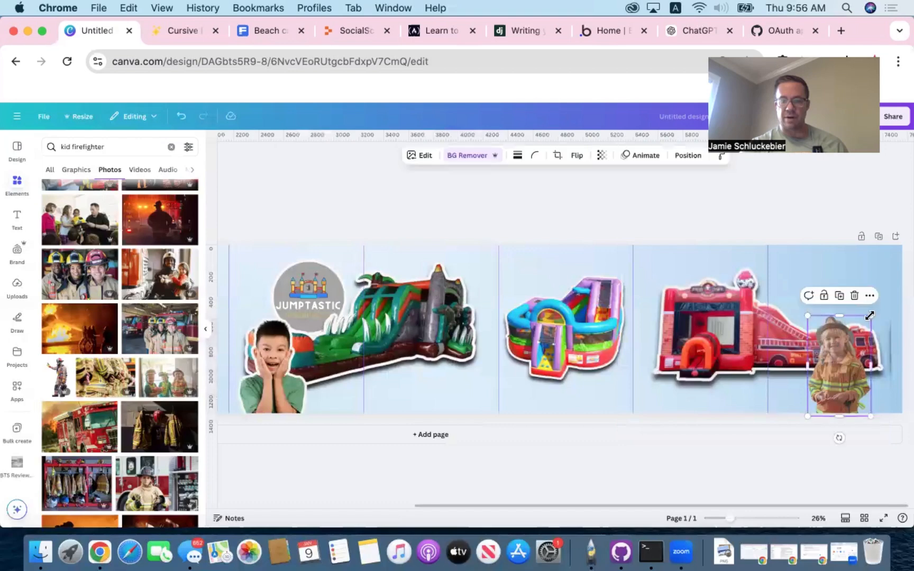
{"action": "left_click_drag", "start_coordinate": [897, 287], "coordinate": [877, 304]}
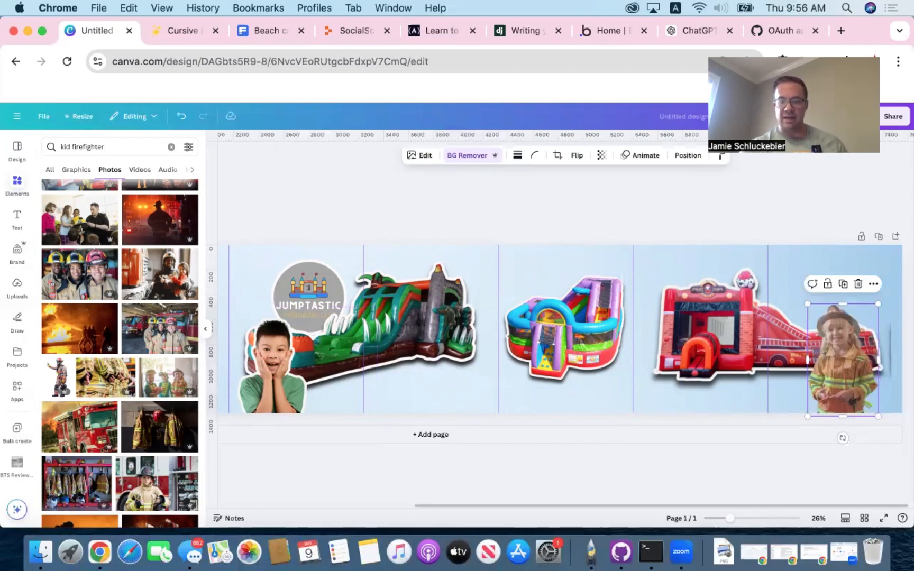
{"action": "left_click_drag", "start_coordinate": [840, 391], "coordinate": [841, 398]}
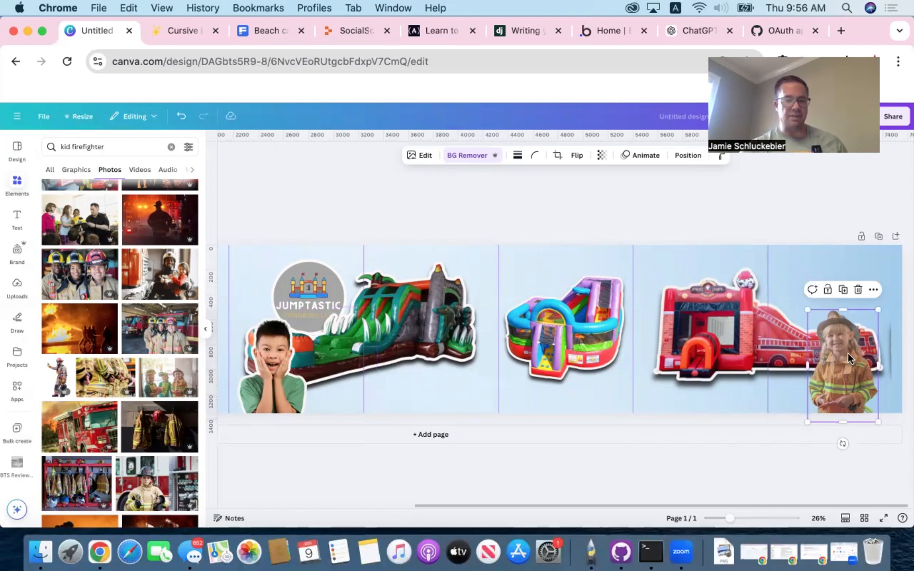
- Compare several photo filters on the firefighter child and apply Capri
{"action": "left_click", "coordinate": [419, 156]}
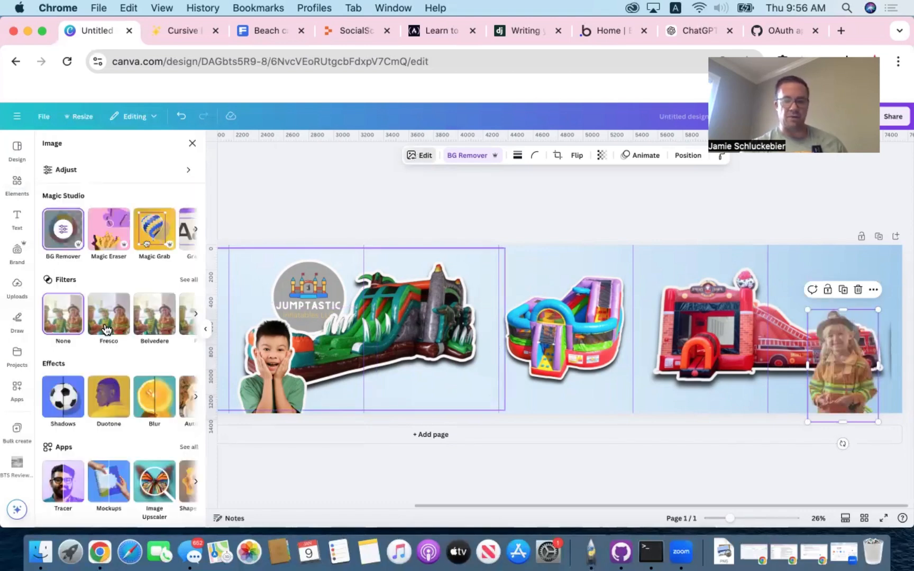
{"action": "left_click", "coordinate": [126, 328]}
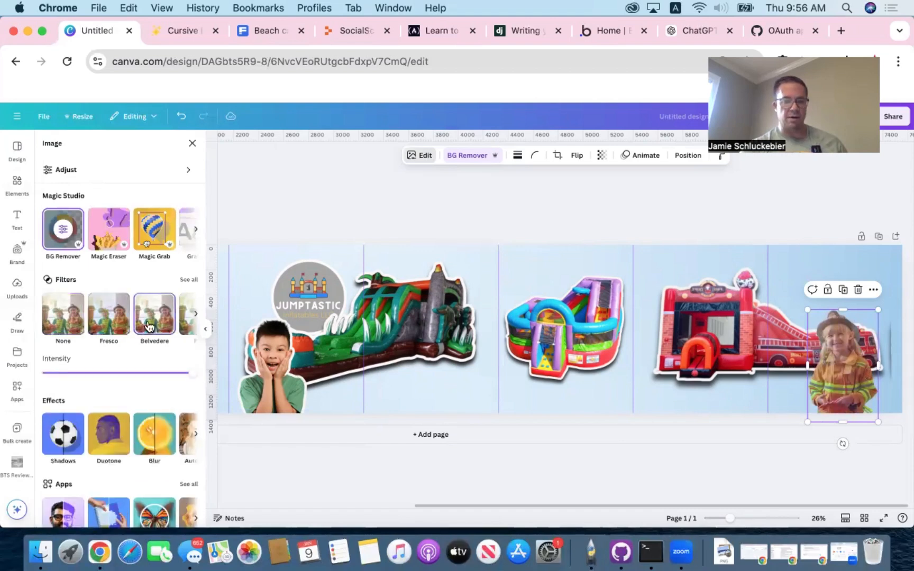
{"action": "scroll", "coordinate": [150, 327], "scroll_direction": "right", "scroll_amount": 2}
{"action": "left_click", "coordinate": [86, 321]}
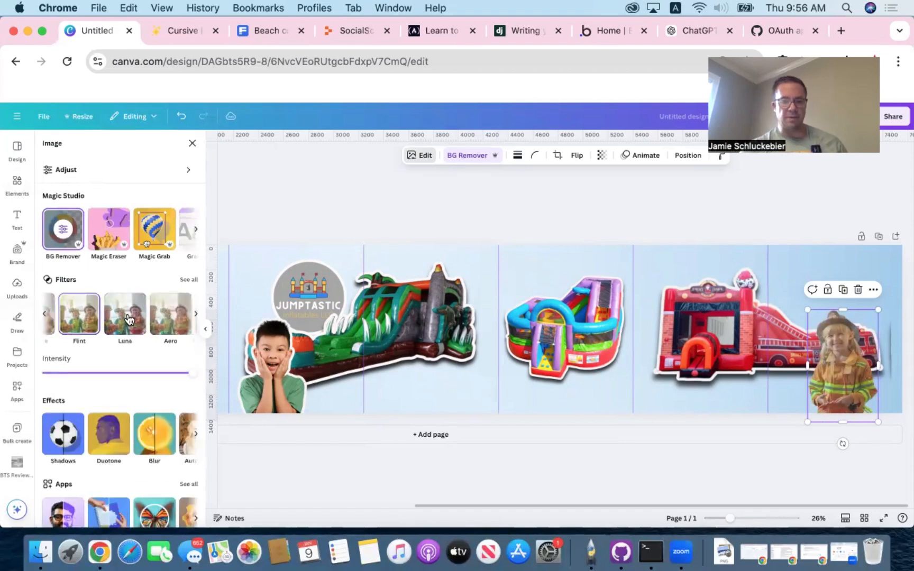
{"action": "left_click", "coordinate": [168, 317]}
{"action": "scroll", "coordinate": [148, 324], "scroll_direction": "right", "scroll_amount": 2}
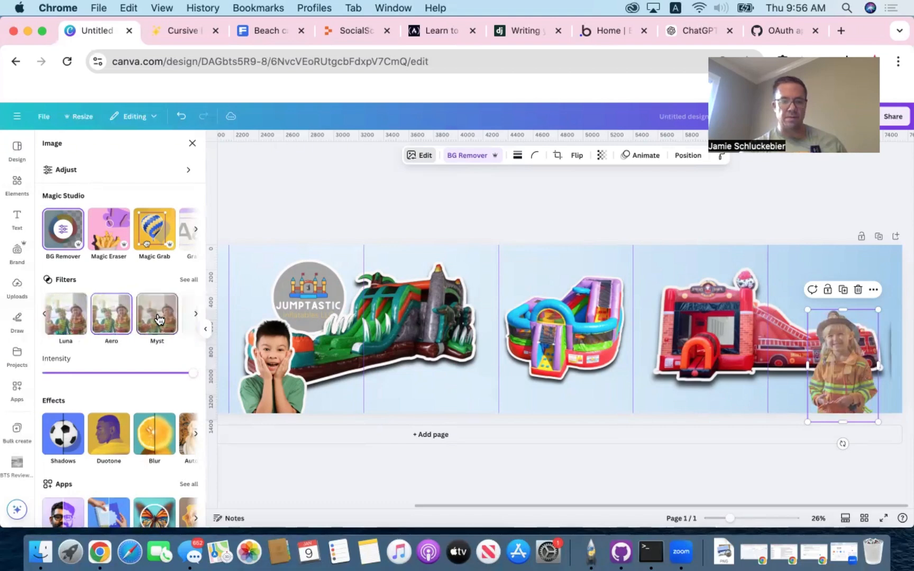
{"action": "left_click", "coordinate": [148, 324]}
{"action": "scroll", "coordinate": [147, 324], "scroll_direction": "right", "scroll_amount": 2}
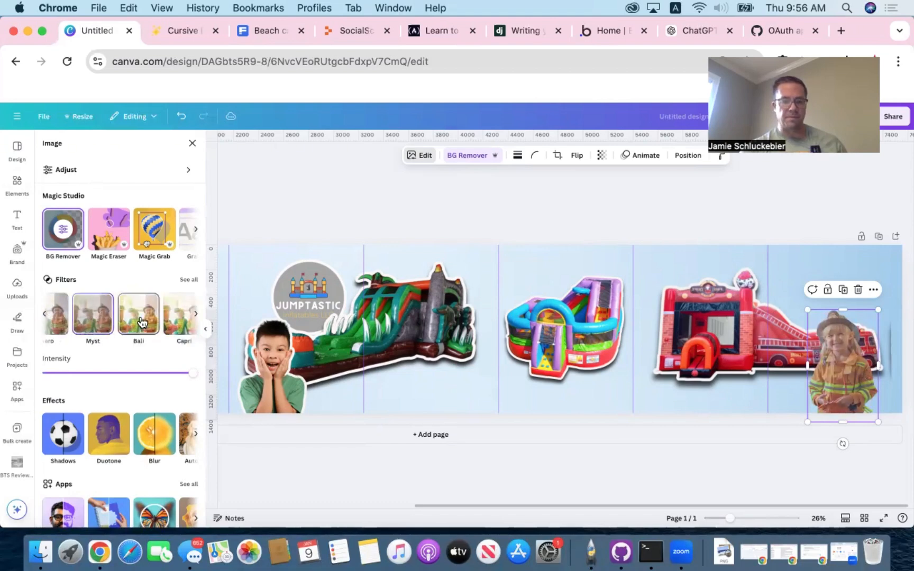
{"action": "left_click", "coordinate": [141, 323]}
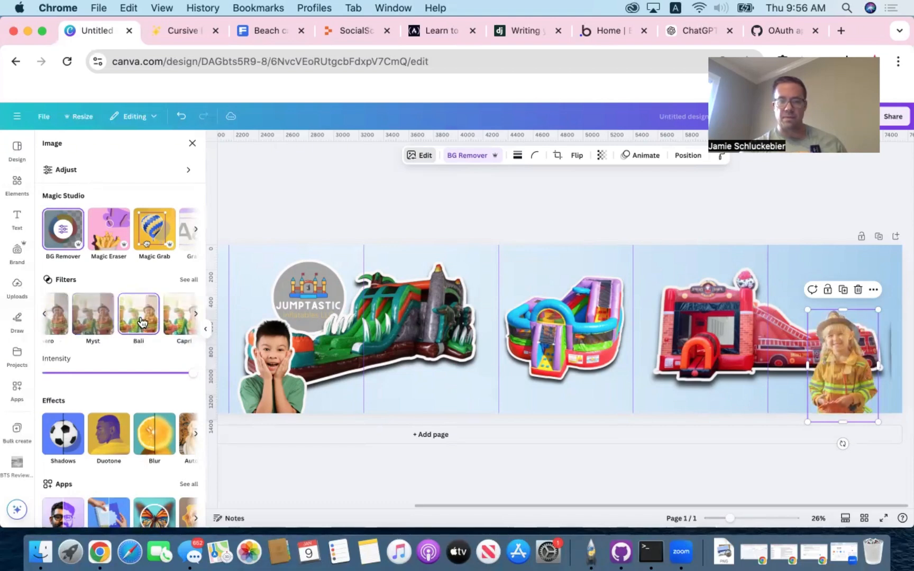
{"action": "scroll", "coordinate": [145, 322], "scroll_direction": "right", "scroll_amount": 2}
{"action": "left_click", "coordinate": [158, 317]}
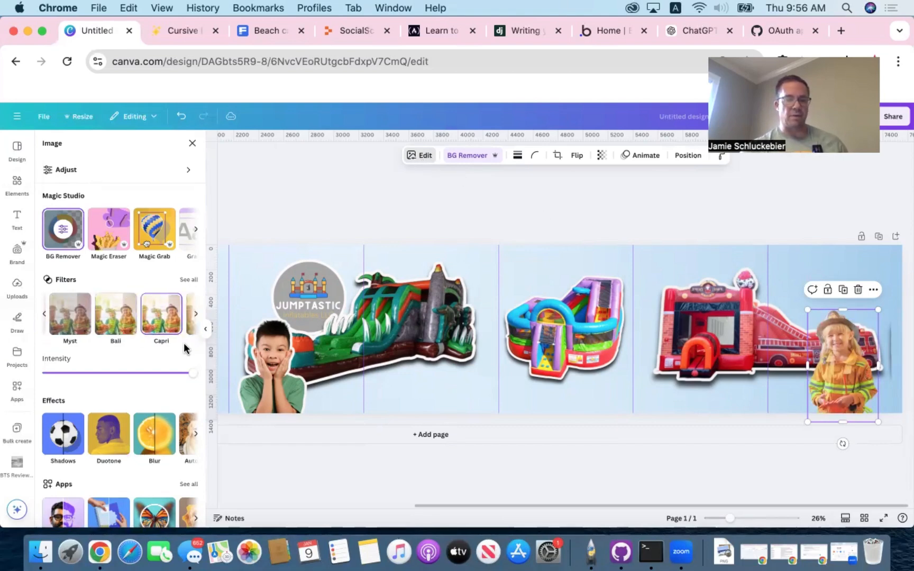
- Add an outline effect in off-white #F0F0F0 around the firefighter child cutout
{"action": "left_click", "coordinate": [61, 447]}
{"action": "left_click", "coordinate": [173, 252]}
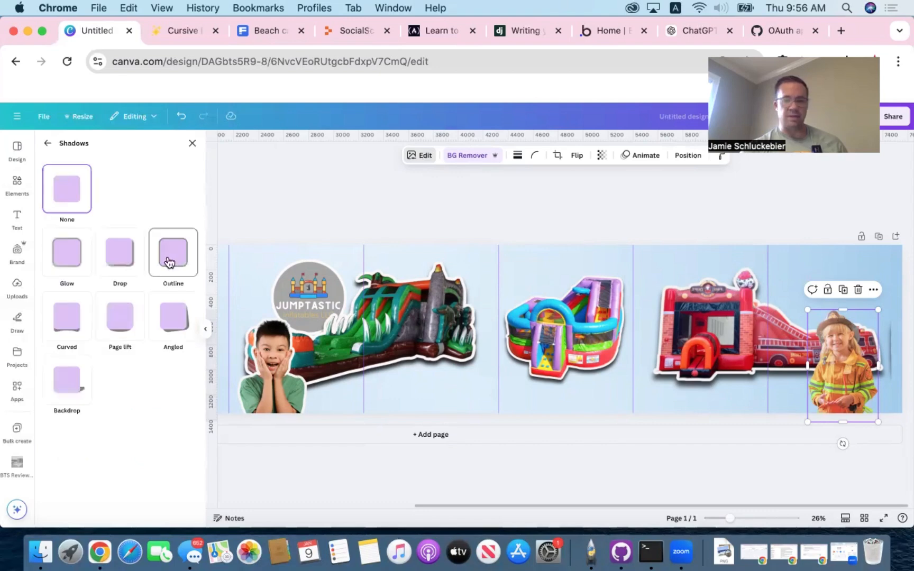
{"action": "left_click", "coordinate": [190, 468]}
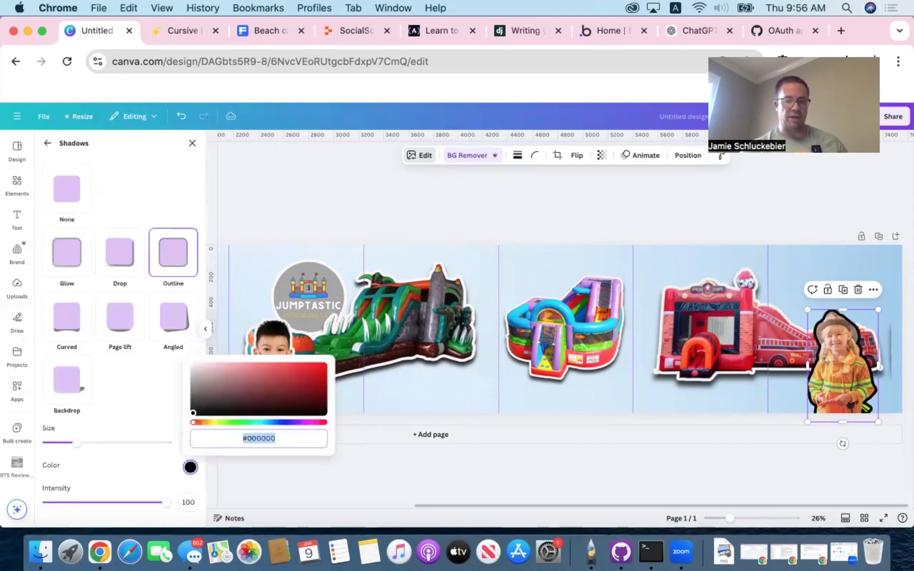
{"action": "left_click", "coordinate": [191, 369]}
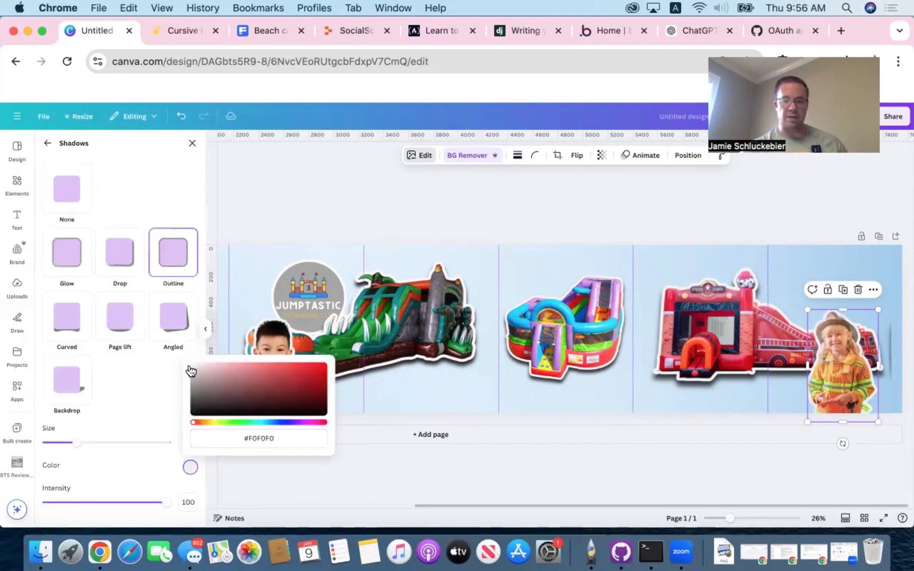
{"action": "left_click", "coordinate": [364, 191]}
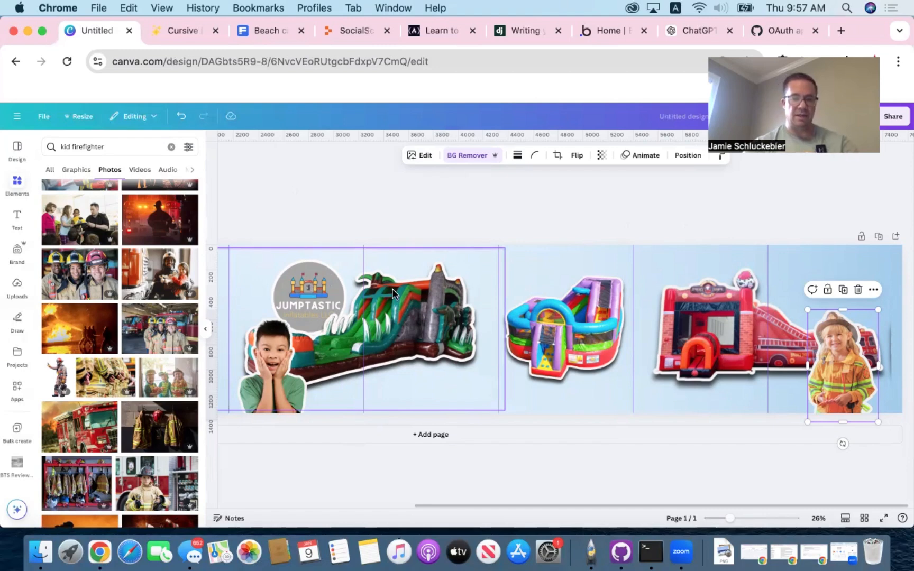
- Copy the Jumptastic logo from the dinosaur slide's panel and paste it above the firefighter child in the last panel
{"action": "left_click", "coordinate": [416, 322]}
{"action": "left_click_drag", "start_coordinate": [417, 323], "coordinate": [441, 354]}
{"action": "left_click", "coordinate": [300, 270]}
{"action": "key", "text": "super+c"}
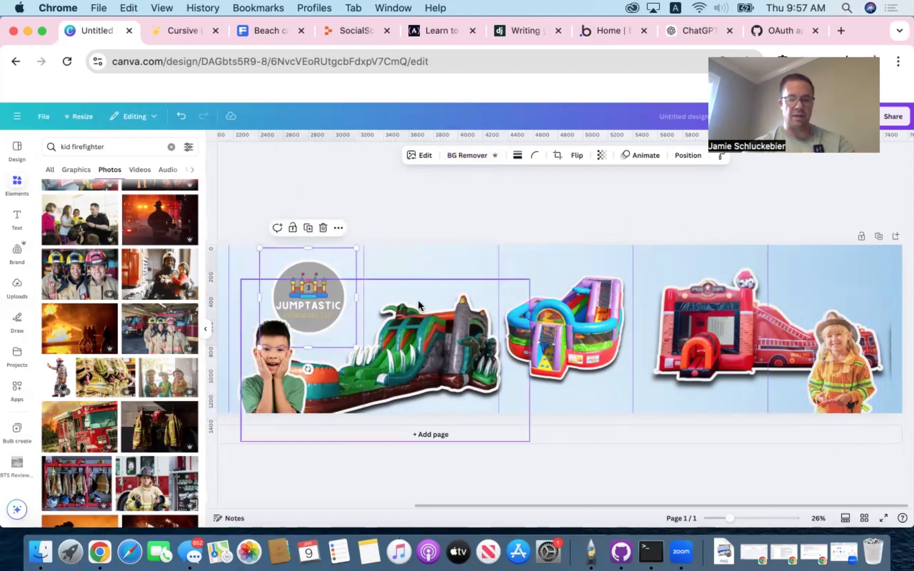
{"action": "key", "text": "super+z"}
{"action": "left_click", "coordinate": [822, 270]}
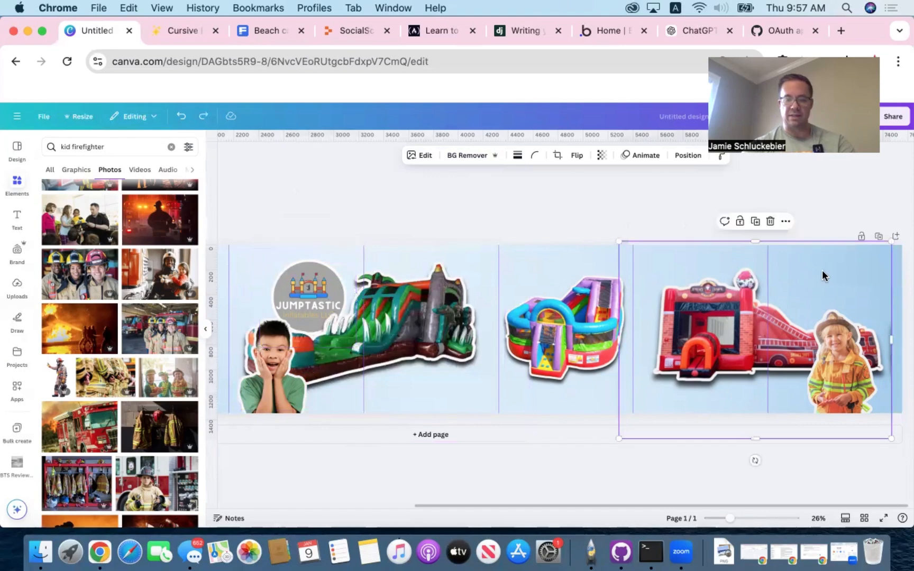
{"action": "key", "text": "super+v"}
{"action": "left_click_drag", "start_coordinate": [330, 301], "coordinate": [846, 295]}
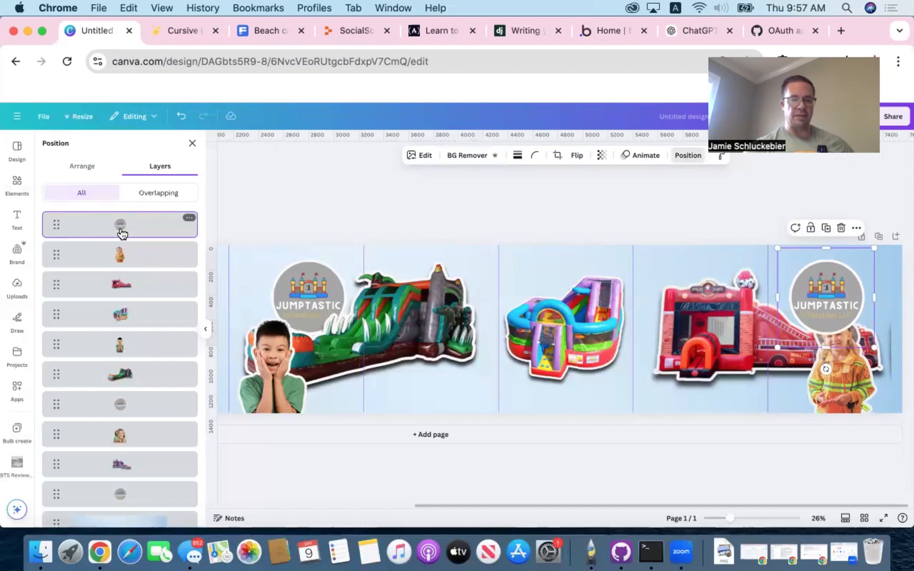
- Move the pasted logo's layer behind the firefighter child and the fire truck bounce house, and check the neighbouring panels
{"action": "left_click_drag", "start_coordinate": [118, 224], "coordinate": [116, 301]}
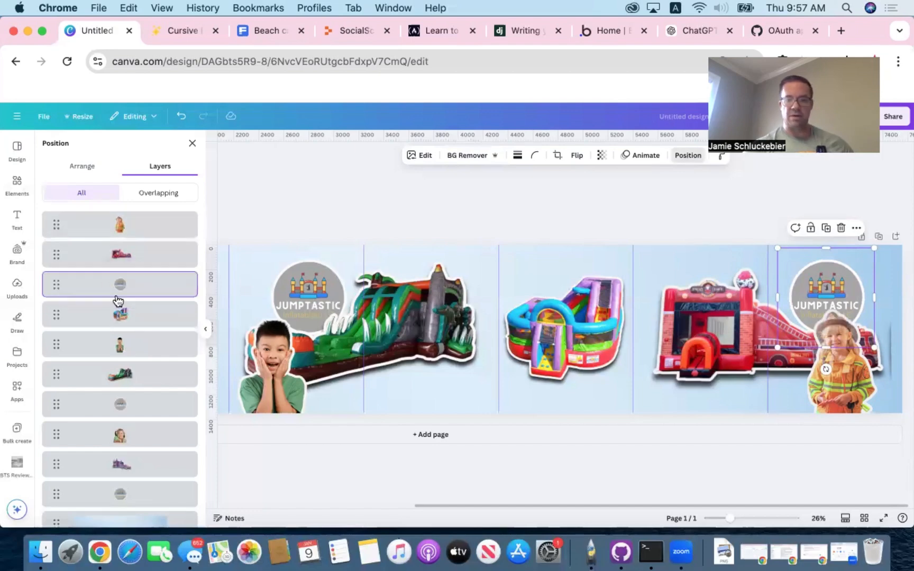
{"action": "left_click", "coordinate": [684, 222]}
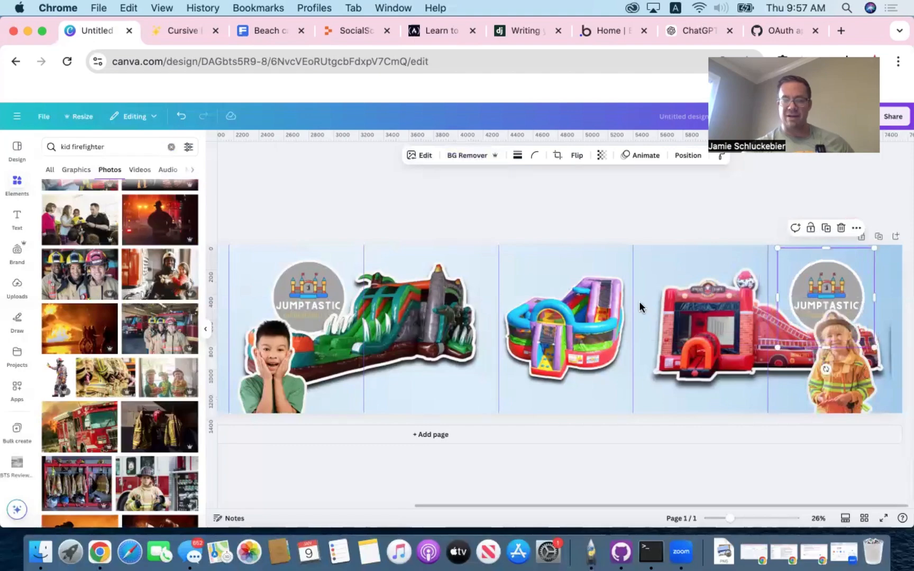
{"action": "scroll", "coordinate": [492, 247], "scroll_direction": "left", "scroll_amount": 5}
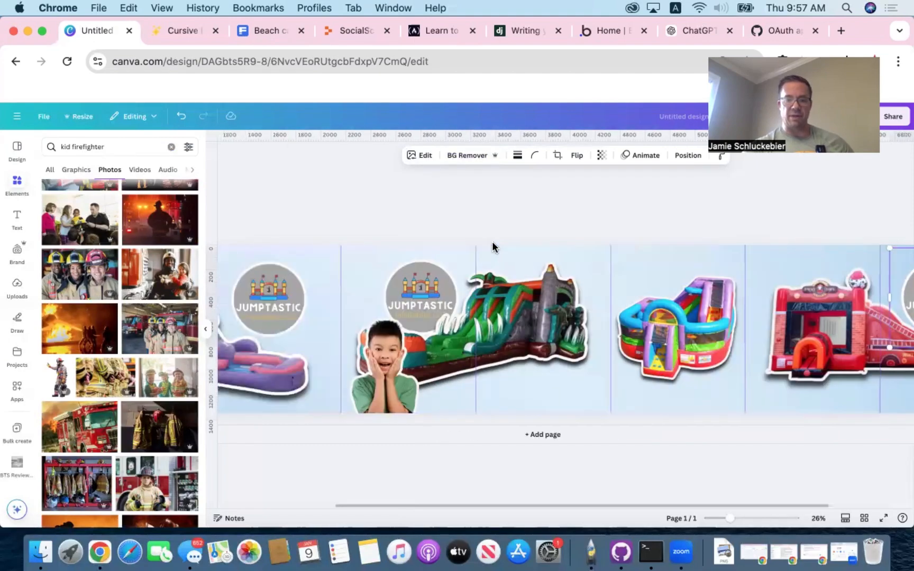
{"action": "scroll", "coordinate": [545, 285], "scroll_direction": "right", "scroll_amount": 5}
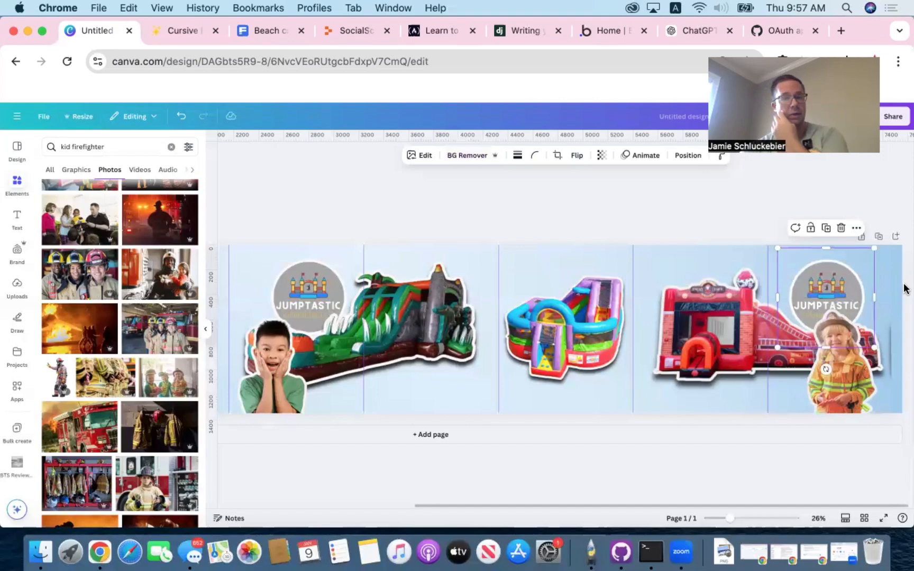
{"action": "left_click", "coordinate": [663, 223]}
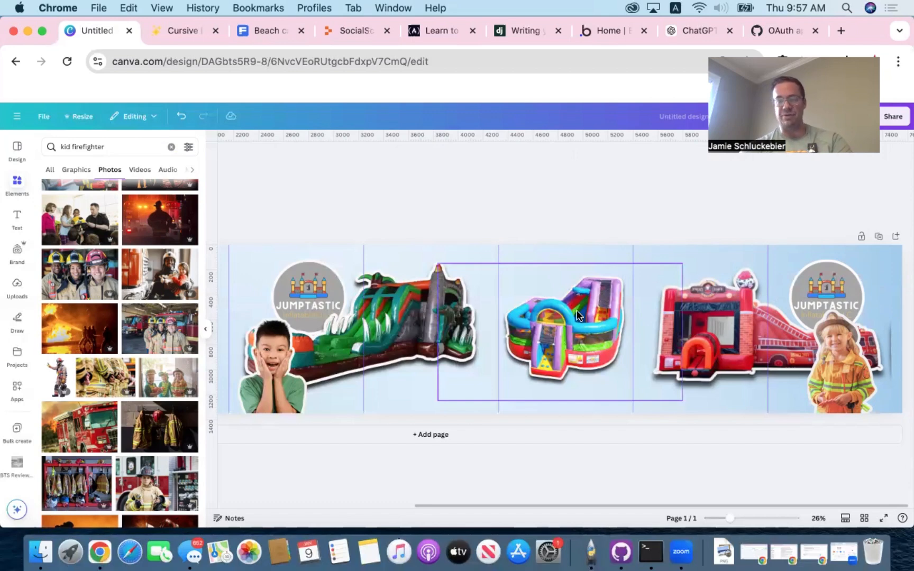
- Shrink the fire truck bounce house slightly and shift it right to the canvas's edge, clear of the multicolored bounce house
{"action": "left_click", "coordinate": [698, 322]}
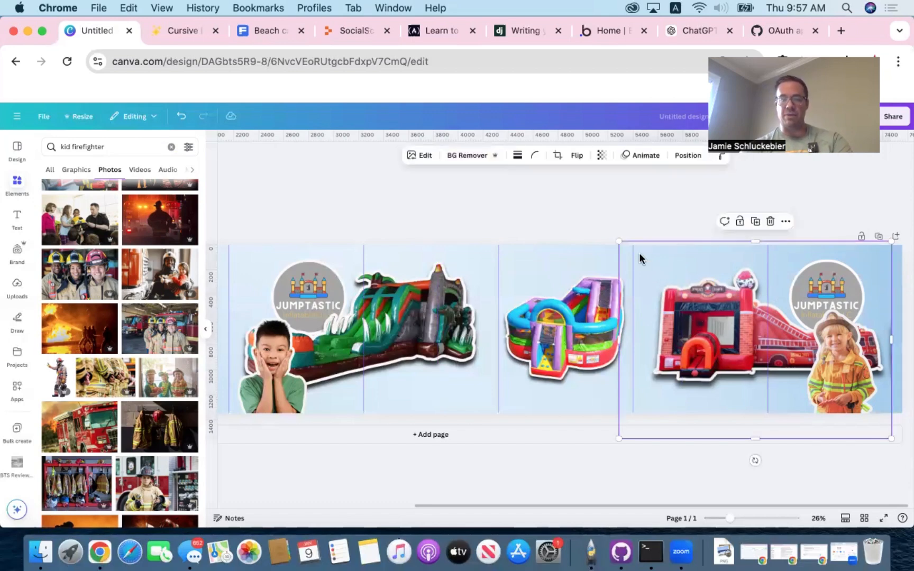
{"action": "left_click_drag", "start_coordinate": [619, 241], "coordinate": [641, 254]}
{"action": "left_click_drag", "start_coordinate": [690, 303], "coordinate": [701, 294]}
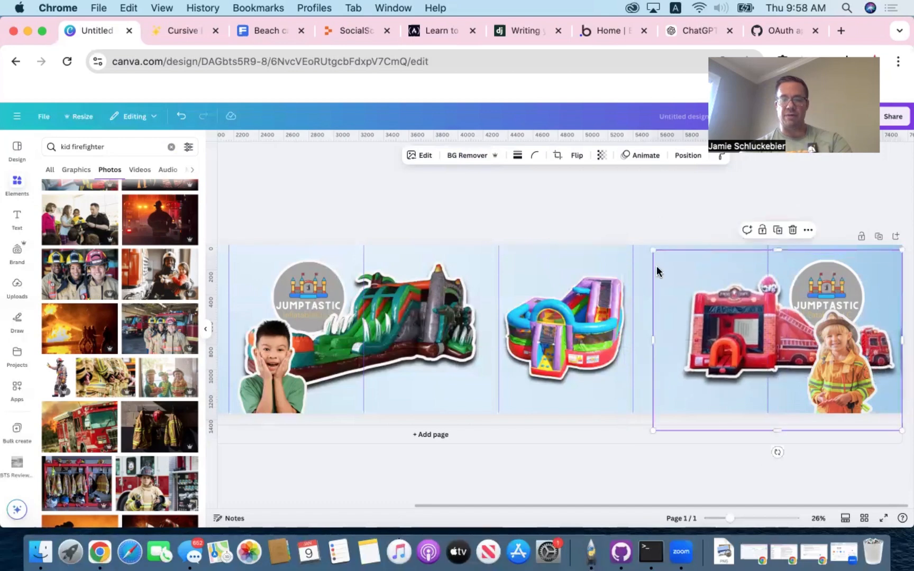
- Enlarge the multicolored bounce house to about 2252 × 1267 px and shift it right and slightly down, toward the fire truck
{"action": "left_click", "coordinate": [577, 310]}
{"action": "left_click_drag", "start_coordinate": [577, 309], "coordinate": [577, 323]}
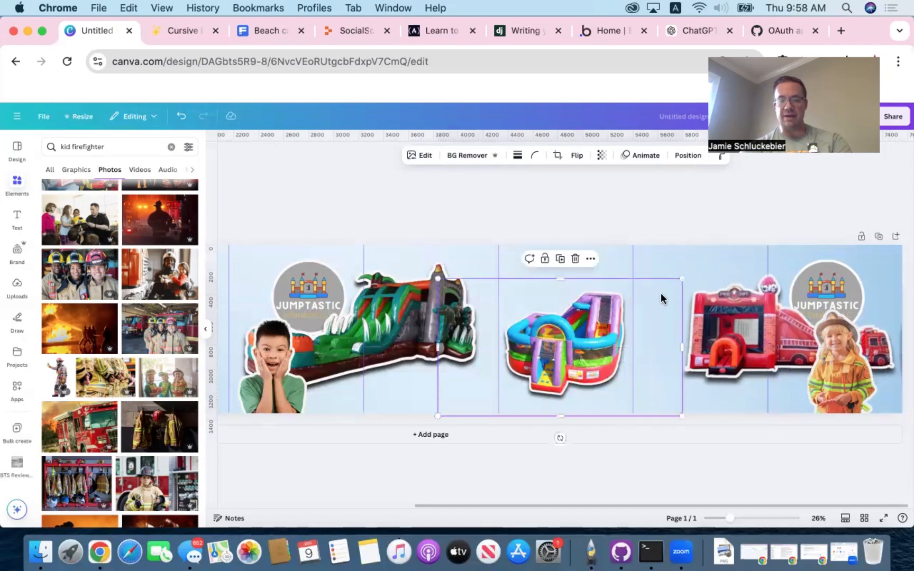
{"action": "left_click_drag", "start_coordinate": [681, 279], "coordinate": [719, 258]}
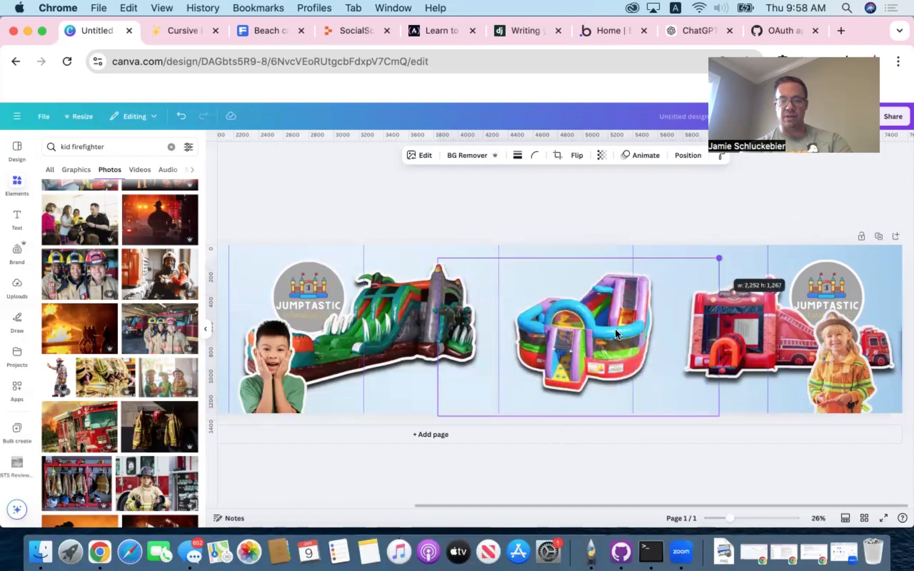
{"action": "left_click_drag", "start_coordinate": [615, 333], "coordinate": [624, 337]}
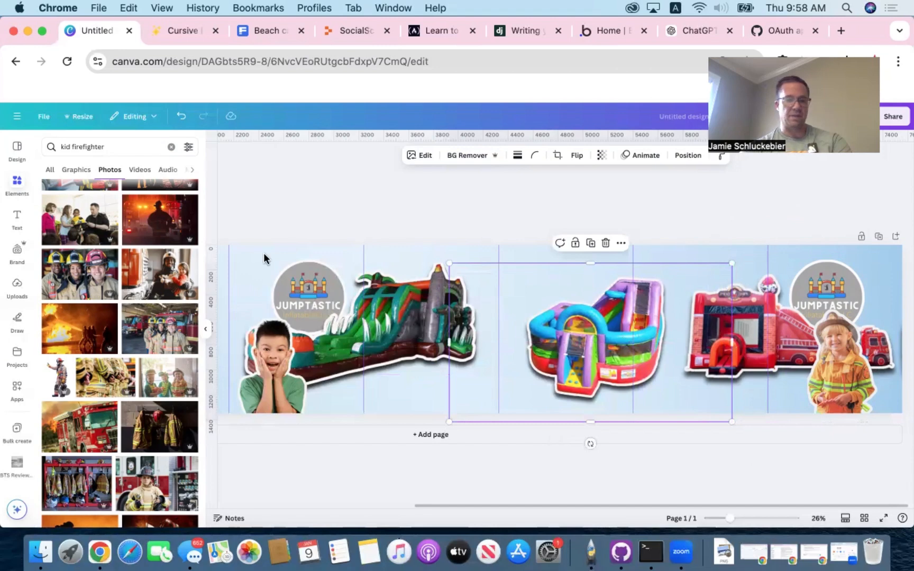
- Search the photos for "excited kid" and place the curly-haired child in the white T-shirt beside the multicolored bounce house
{"action": "left_click", "coordinate": [124, 147]}
{"action": "type", "text": "excited kid"}
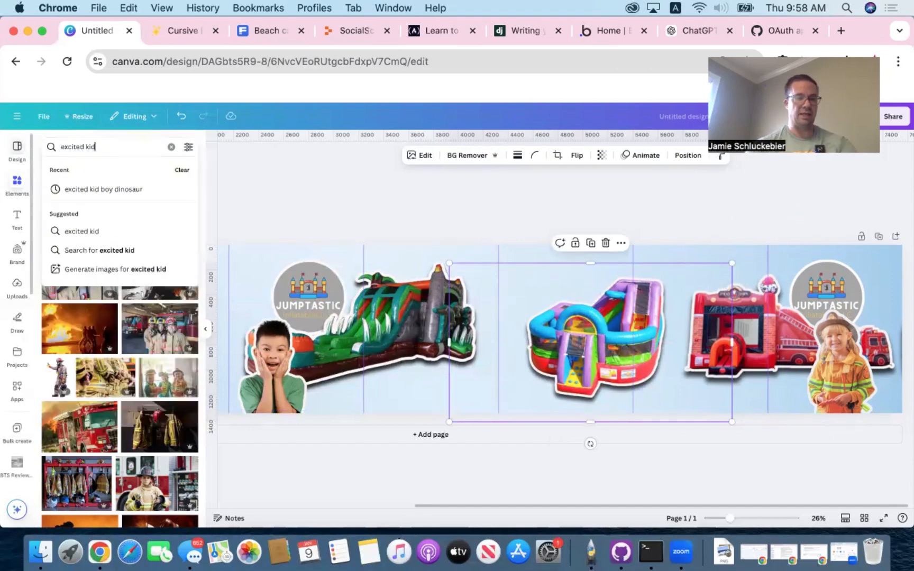
{"action": "key", "text": "Return"}
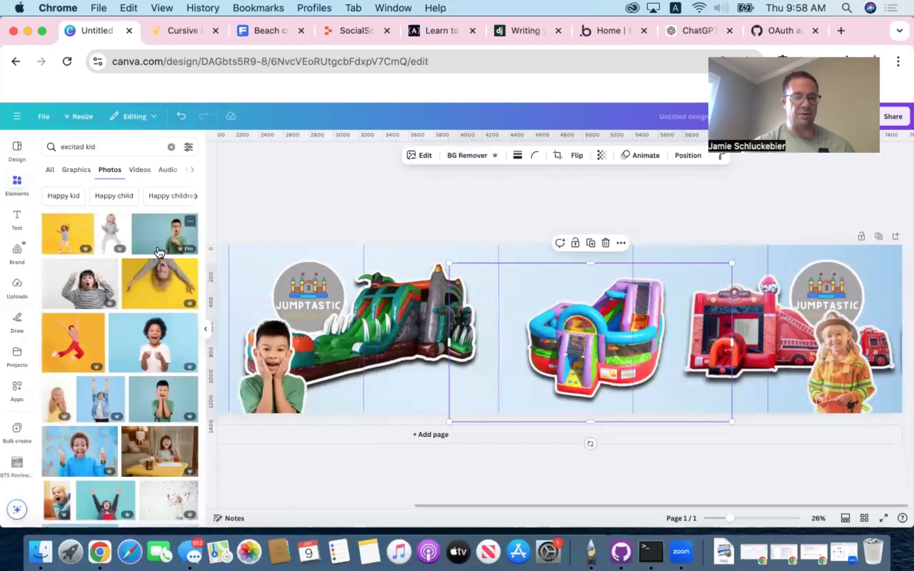
{"action": "scroll", "coordinate": [126, 310], "scroll_direction": "down", "scroll_amount": 1}
{"action": "left_click_drag", "start_coordinate": [154, 328], "coordinate": [499, 336]}
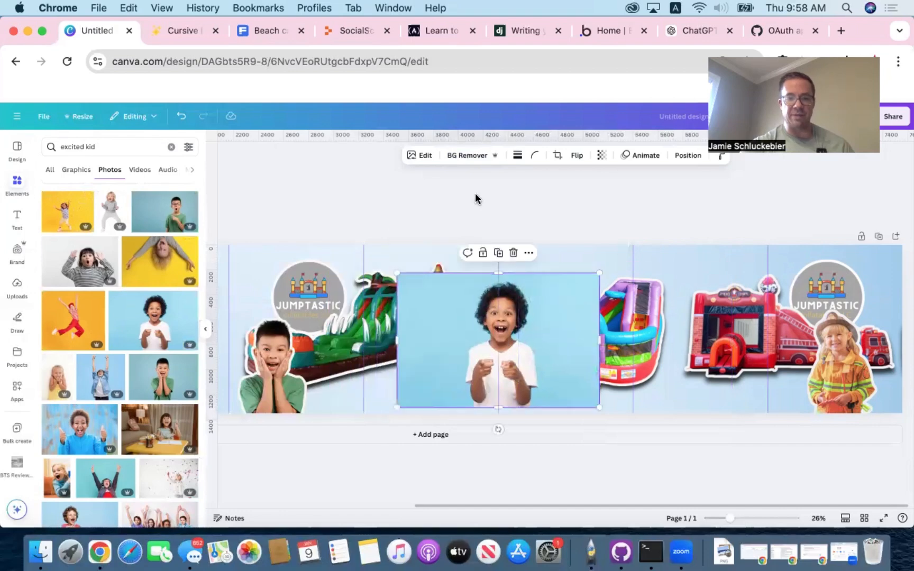
- Remove the background from the curly-haired child's photo and add an outline in off-white #F7F4F4
{"action": "left_click", "coordinate": [470, 161]}
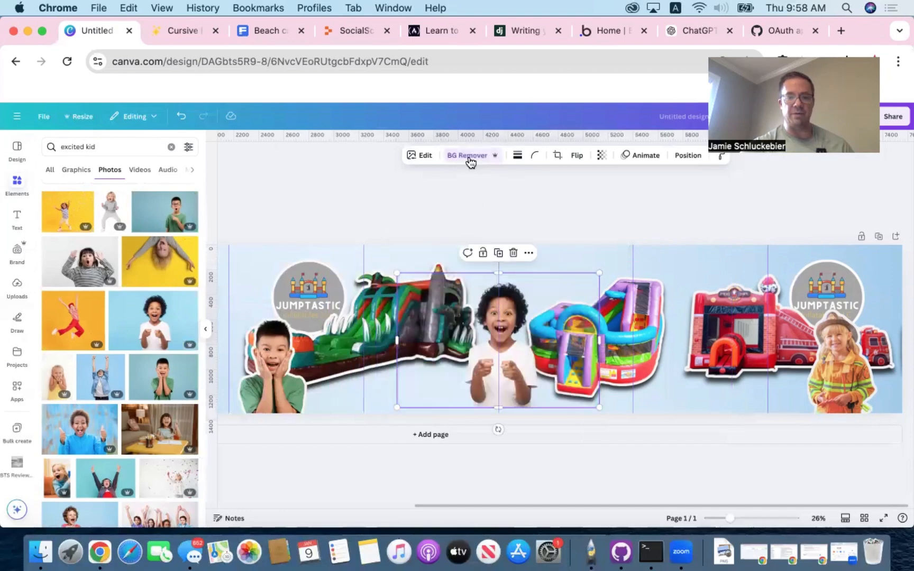
{"action": "left_click", "coordinate": [417, 156]}
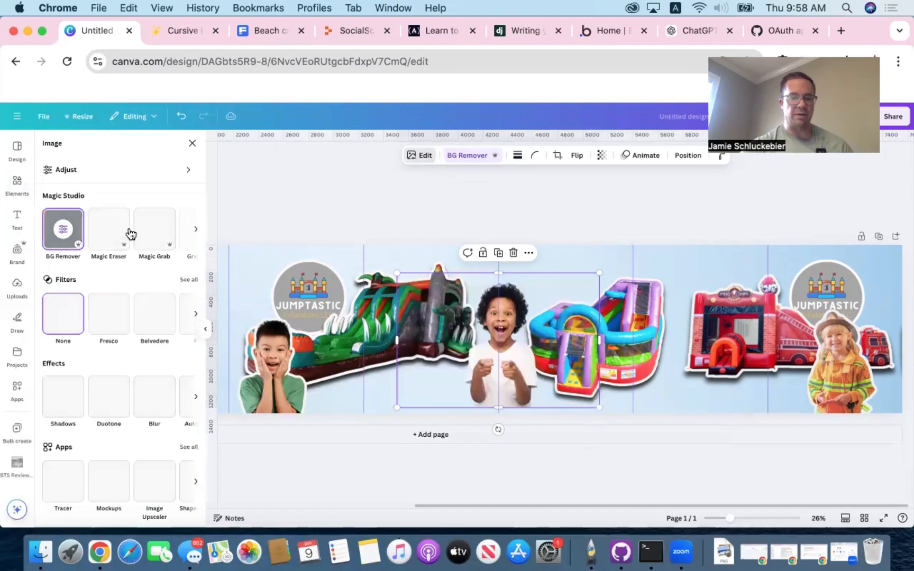
{"action": "left_click", "coordinate": [63, 397]}
{"action": "left_click", "coordinate": [175, 257]}
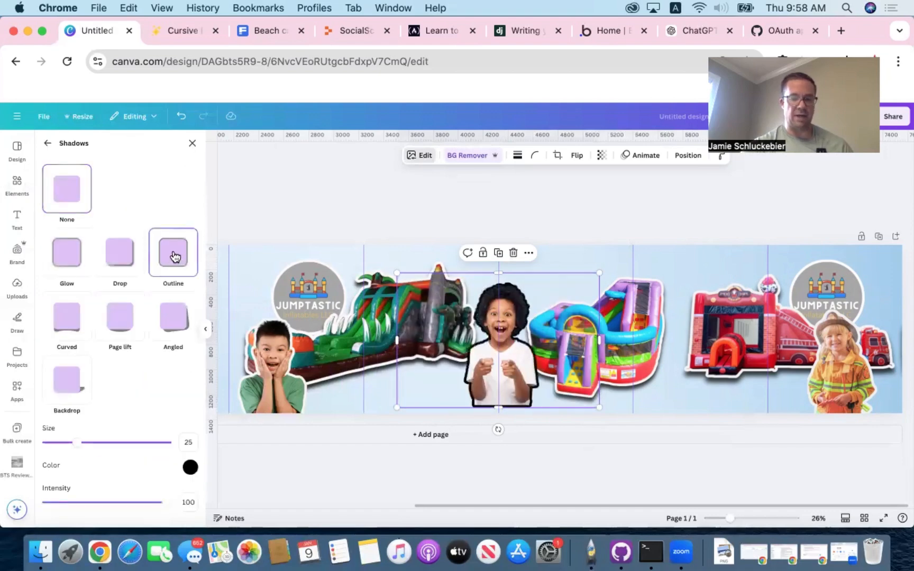
{"action": "left_click", "coordinate": [190, 467]}
{"action": "left_click", "coordinate": [193, 366]}
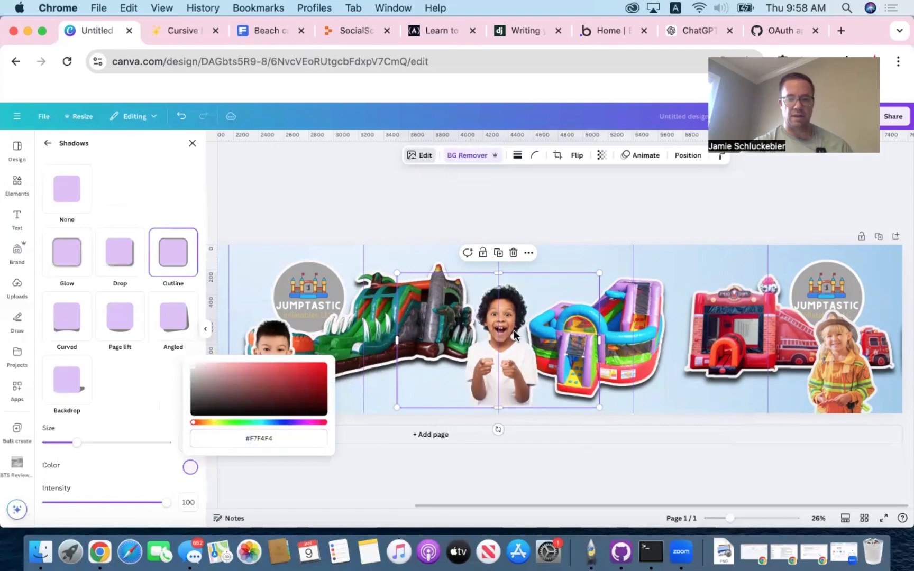
- Lower the curly-haired child to the canvas's bottom edge in front of the multicolored bounce house, and shift that bounce house right and up
{"action": "left_click_drag", "start_coordinate": [514, 334], "coordinate": [546, 361]}
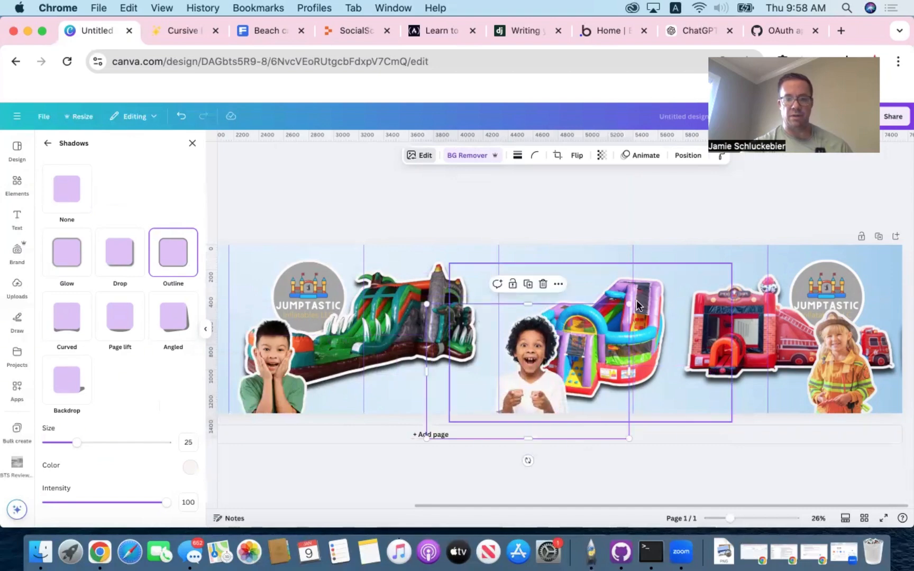
{"action": "left_click_drag", "start_coordinate": [640, 298], "coordinate": [654, 296]}
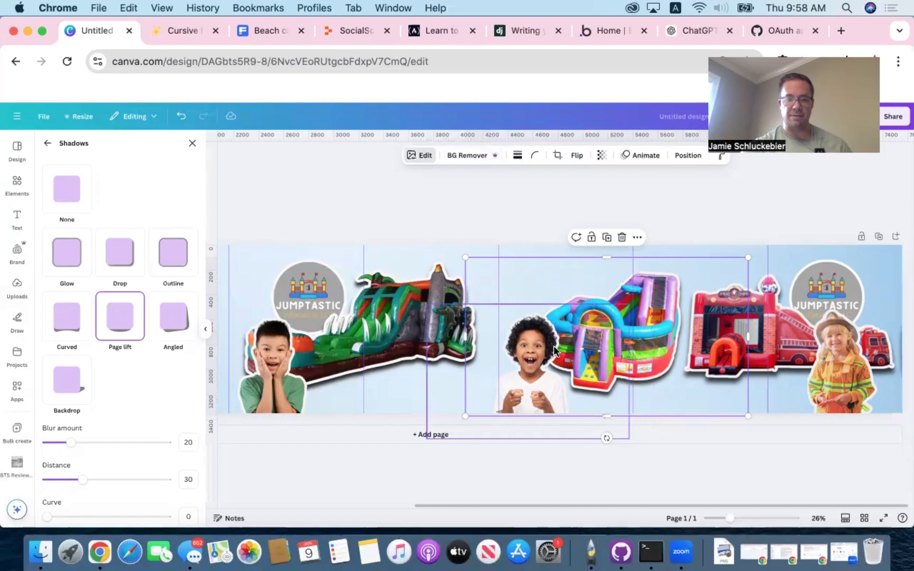
{"action": "left_click_drag", "start_coordinate": [535, 358], "coordinate": [532, 353]}
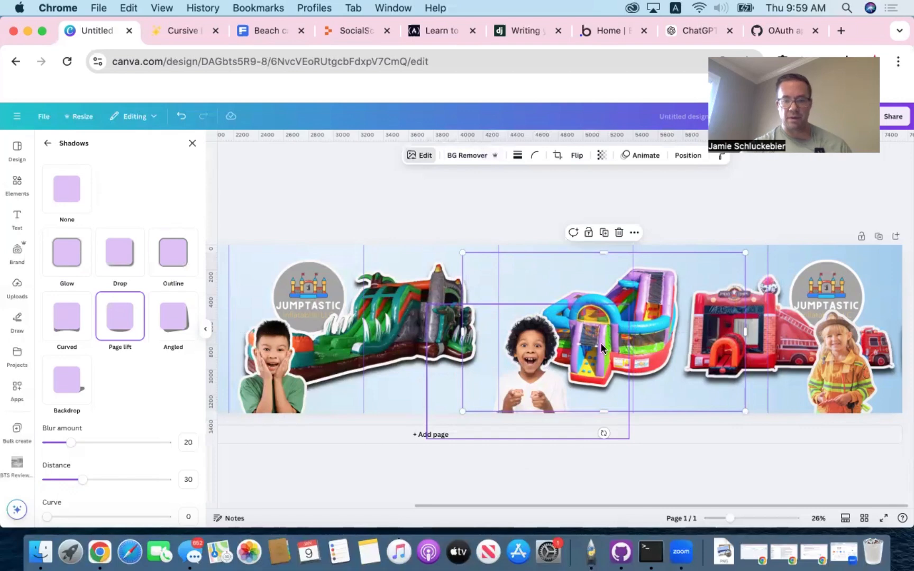
{"action": "left_click", "coordinate": [760, 297]}
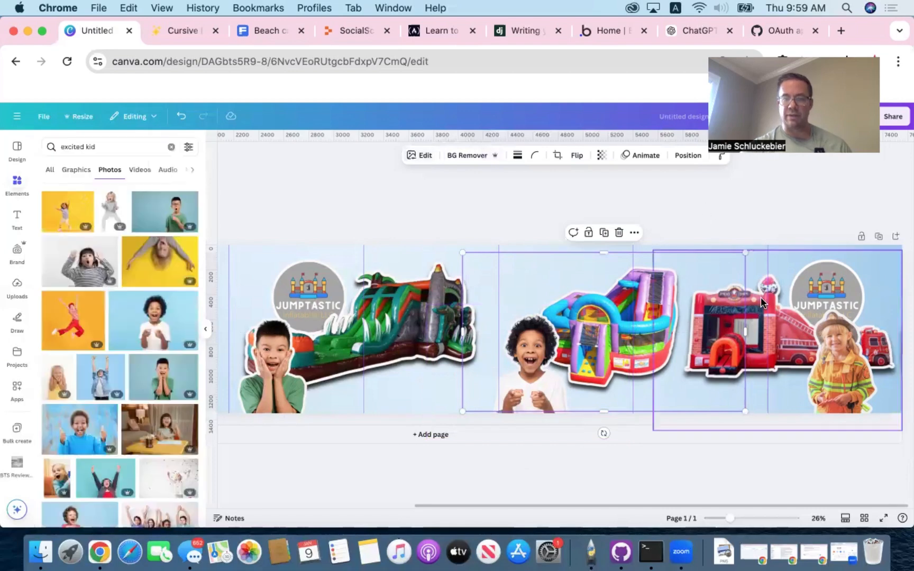
{"action": "left_click", "coordinate": [500, 220]}
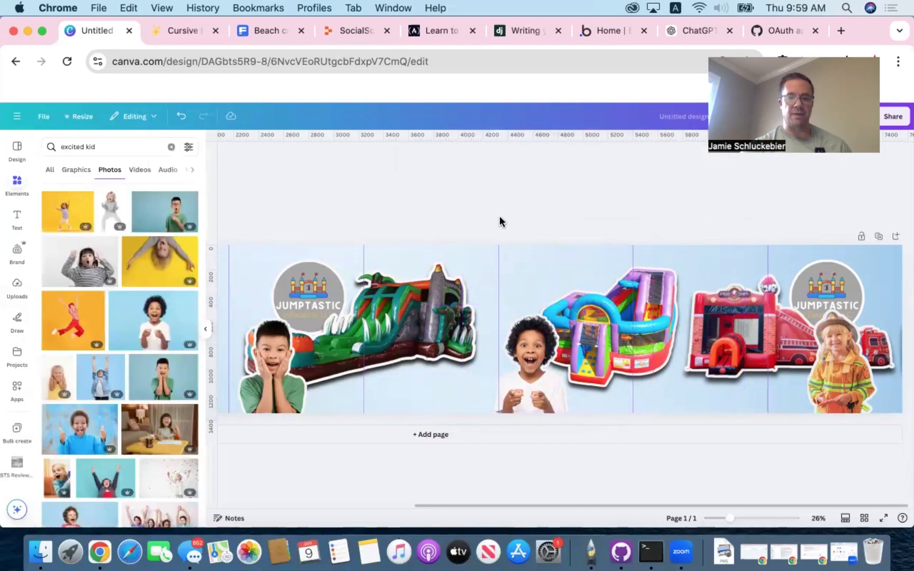
- Review the carousel's first panels and download the finished design as a PNG
{"action": "scroll", "coordinate": [500, 221], "scroll_direction": "left", "scroll_amount": 5}
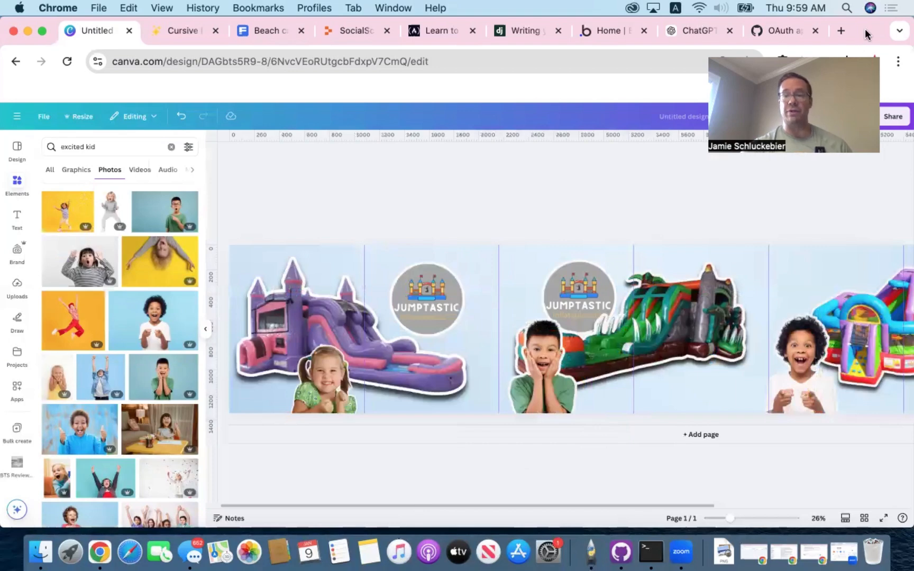
{"action": "left_click", "coordinate": [897, 121]}
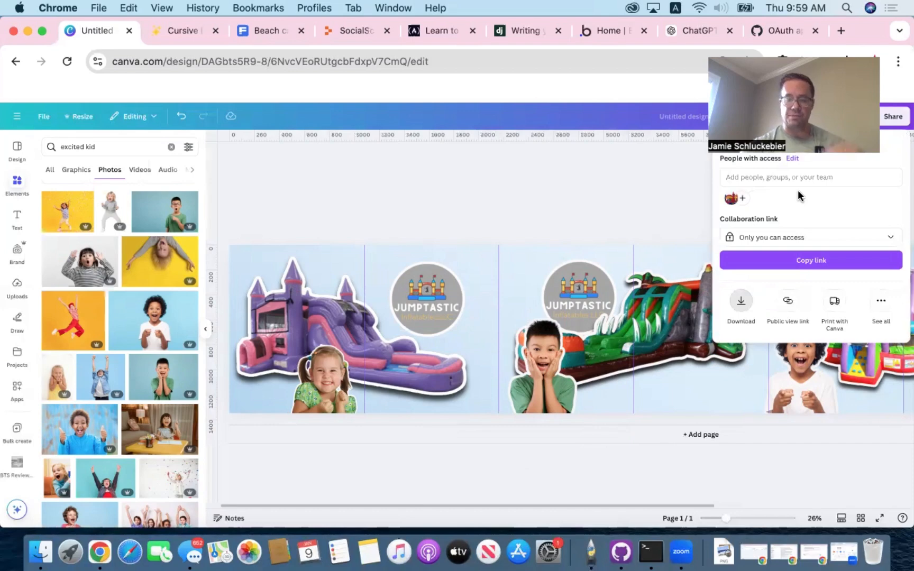
{"action": "left_click", "coordinate": [740, 301]}
{"action": "left_click", "coordinate": [817, 331]}
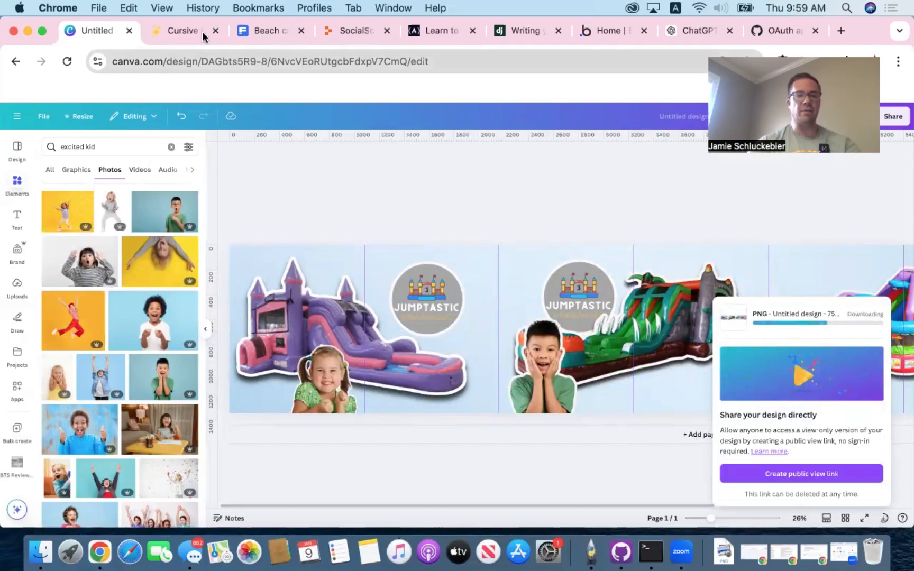
- Search Google in a new tab for "carousel image splitter" and open My Social Boutique's Image Splitter & Grid Maker for Instagram
{"action": "left_click", "coordinate": [841, 31]}
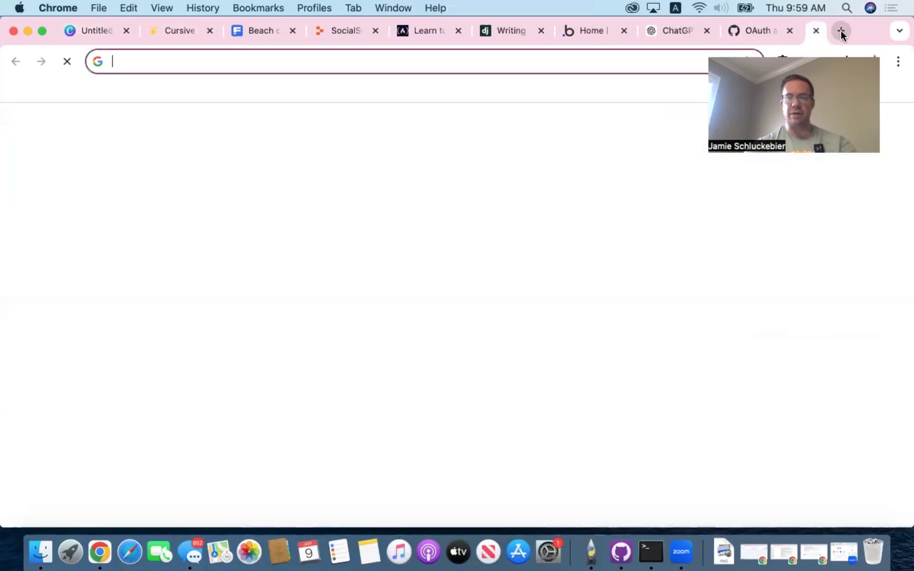
{"action": "left_click", "coordinate": [623, 66]}
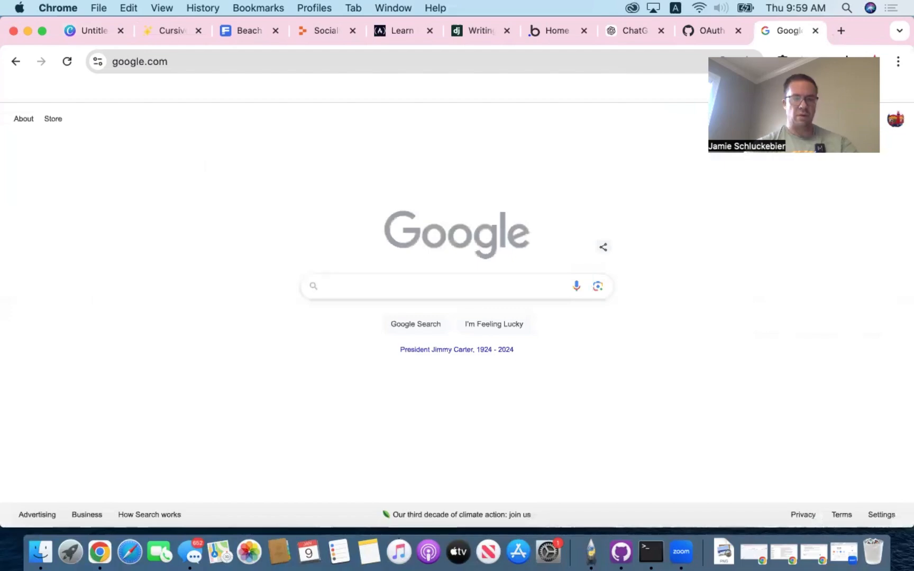
{"action": "type", "text": "car"}
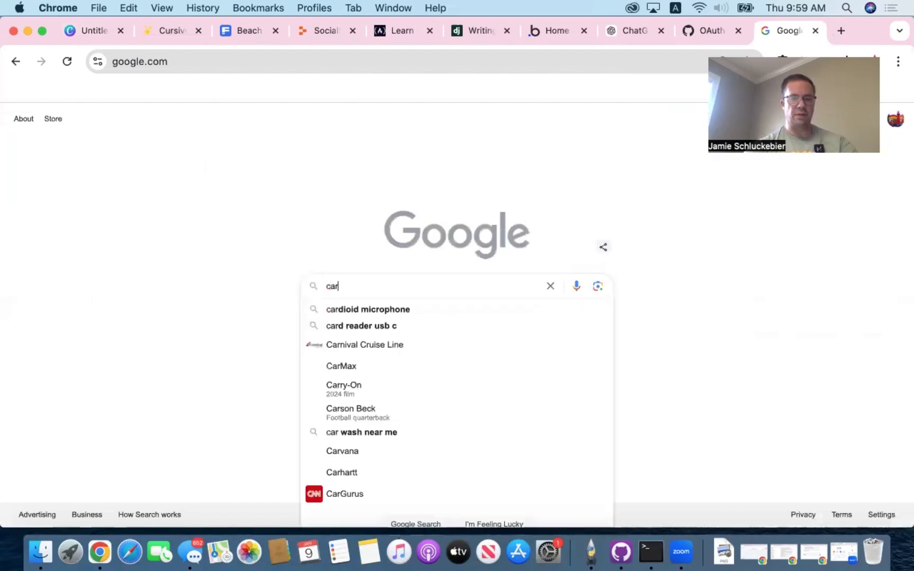
{"action": "type", "text": "ousel imag"}
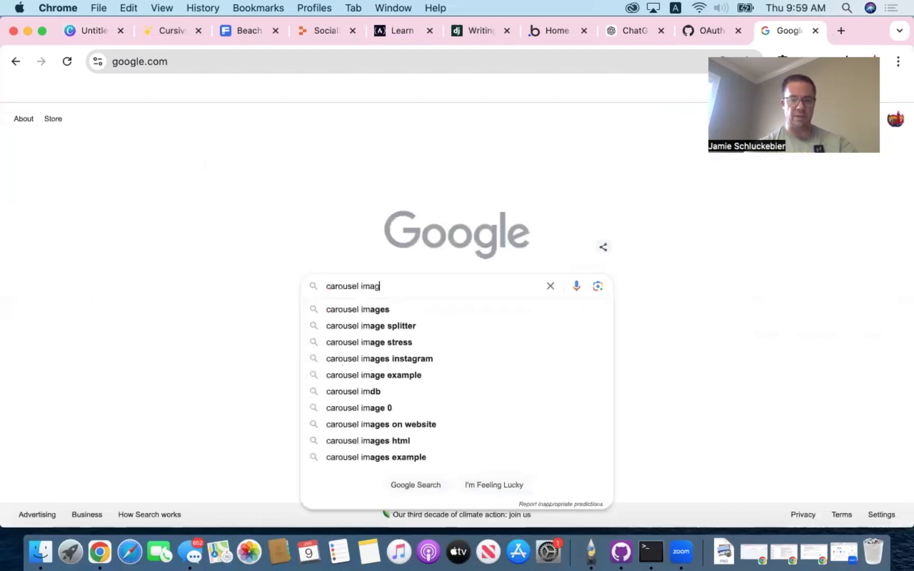
{"action": "type", "text": "e splite"}
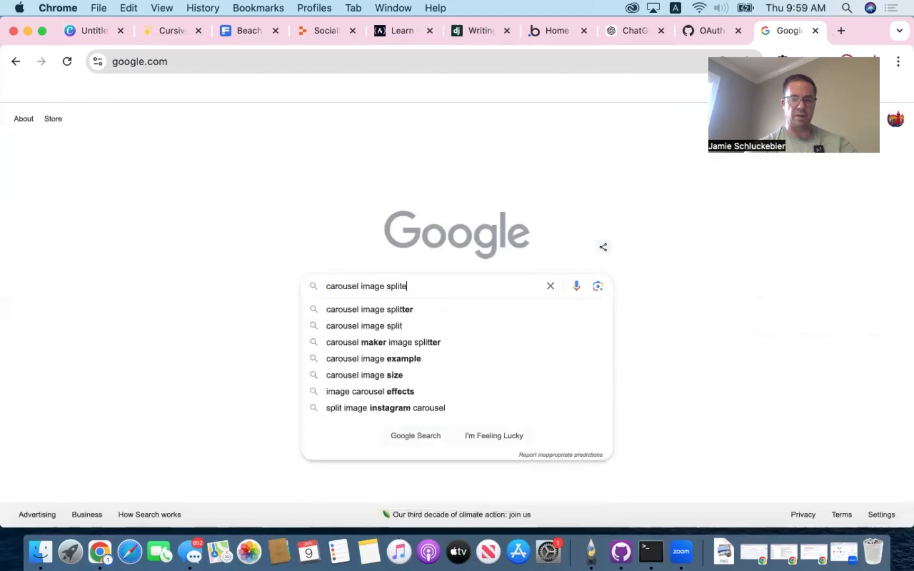
{"action": "key", "text": "BackSpace"}
{"action": "type", "text": "ter"}
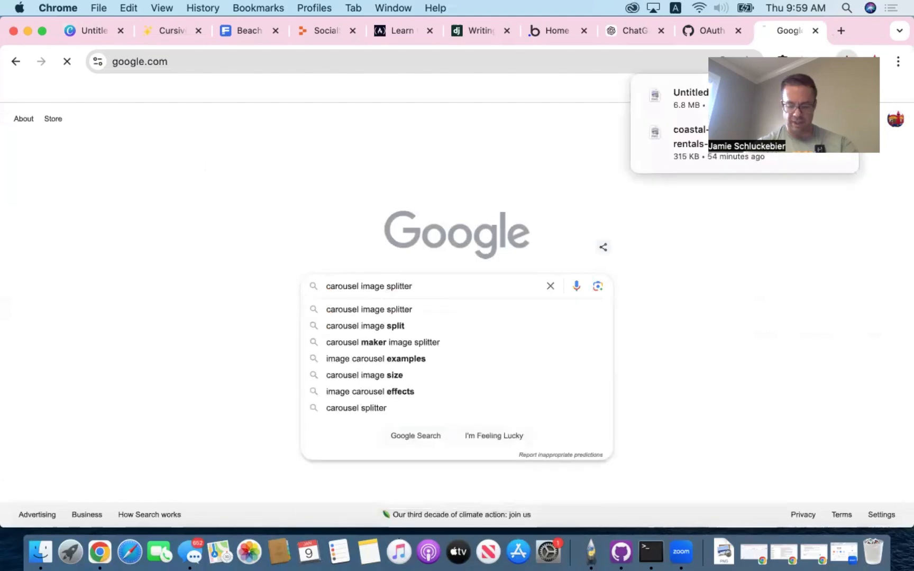
{"action": "key", "text": "Return"}
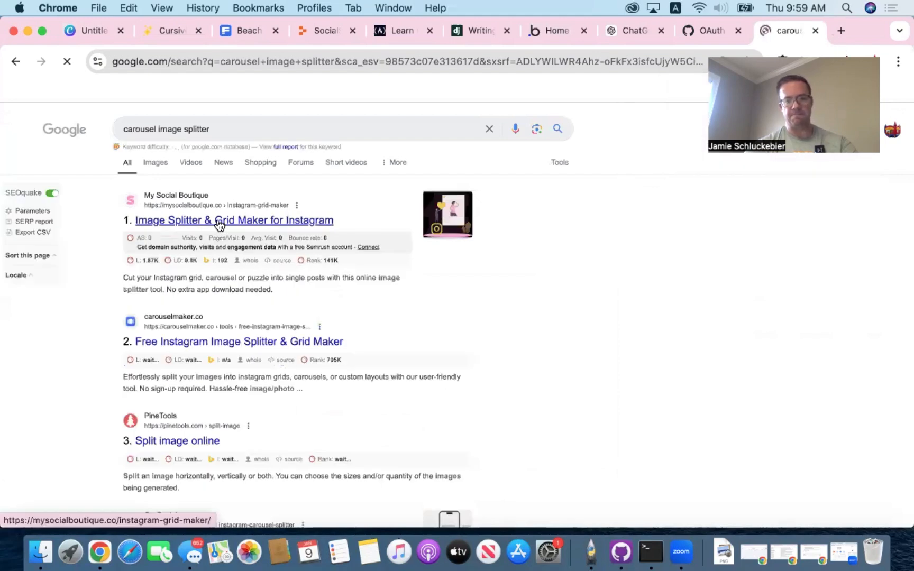
{"action": "left_click", "coordinate": [216, 220]}
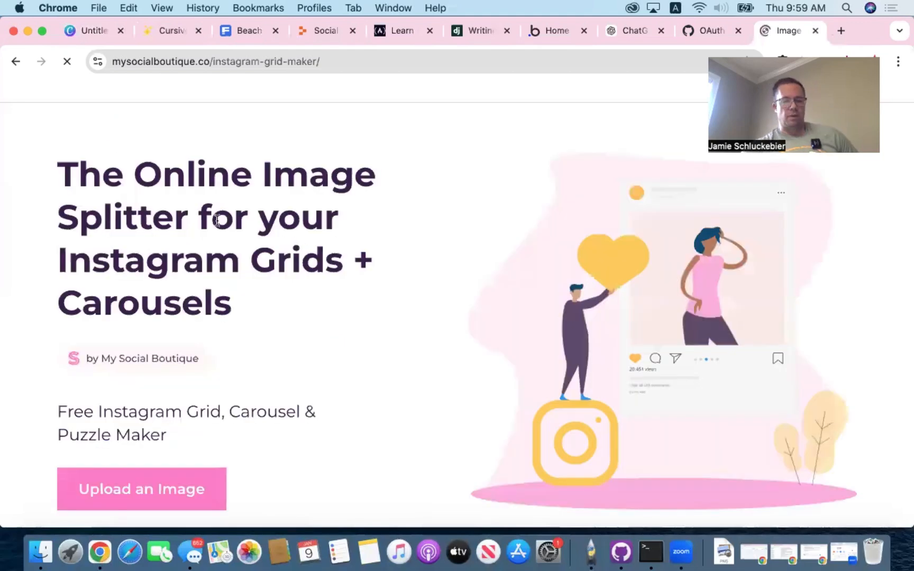
- Upload the newly downloaded carousel PNG to the online image splitter
{"action": "left_click", "coordinate": [142, 497]}
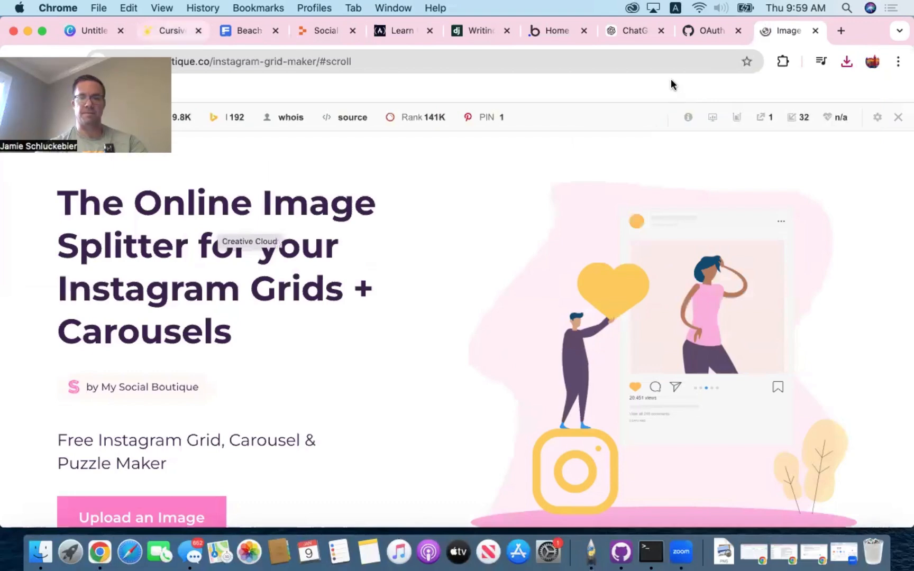
{"action": "left_click", "coordinate": [846, 62]}
{"action": "left_click_drag", "start_coordinate": [467, 203], "coordinate": [453, 200]}
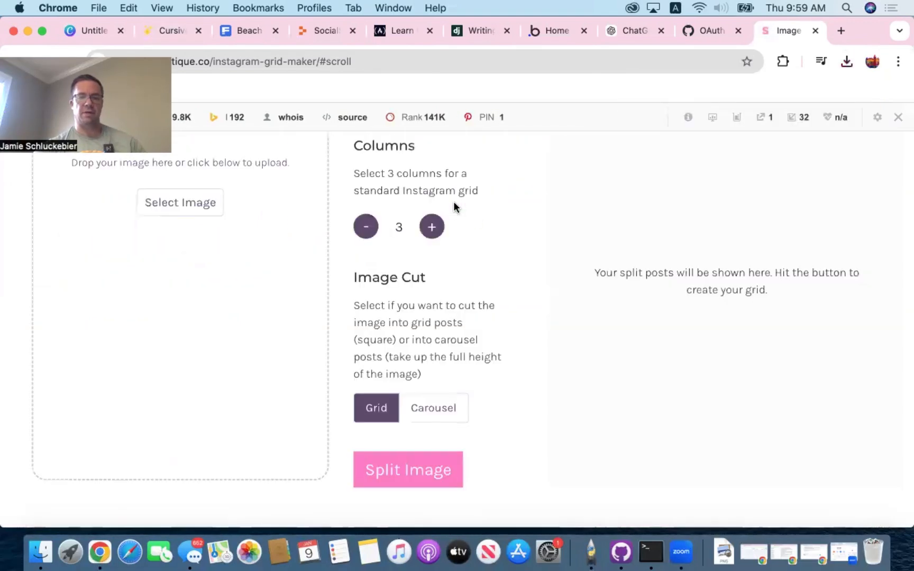
- Split the uploaded image into 7 columns using the Carousel image cut
{"action": "left_click", "coordinate": [433, 228]}
{"action": "left_click", "coordinate": [432, 227]}
{"action": "left_click", "coordinate": [431, 227]}
{"action": "left_click", "coordinate": [432, 227]}
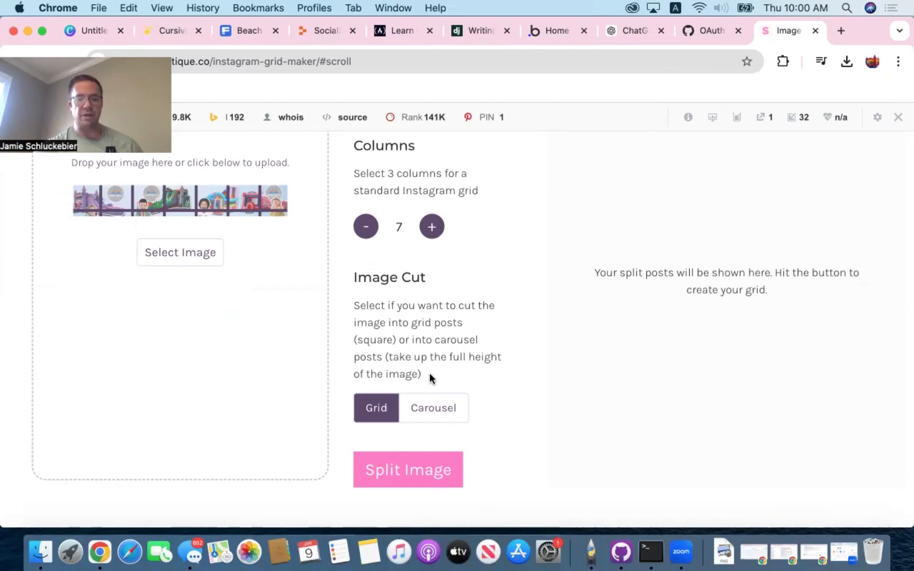
{"action": "left_click", "coordinate": [428, 410]}
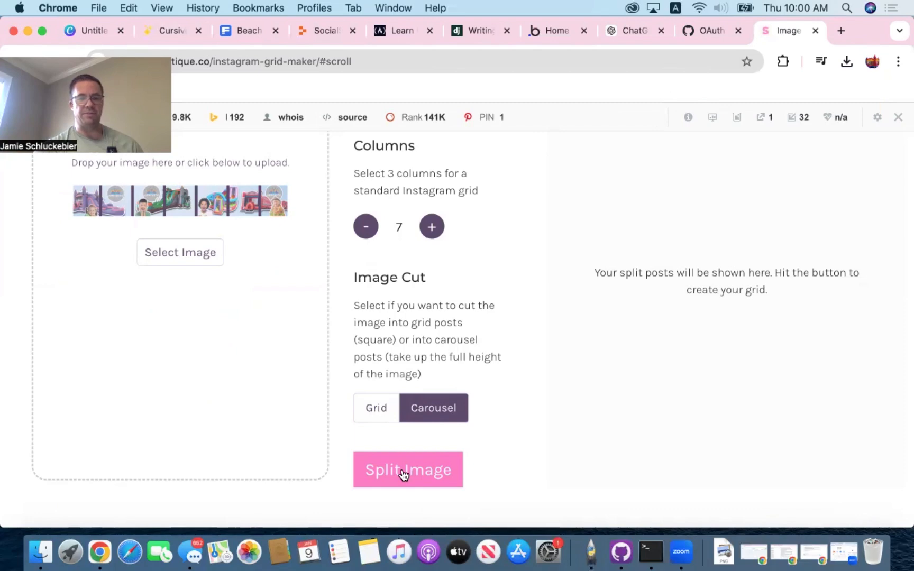
{"action": "left_click", "coordinate": [403, 473]}
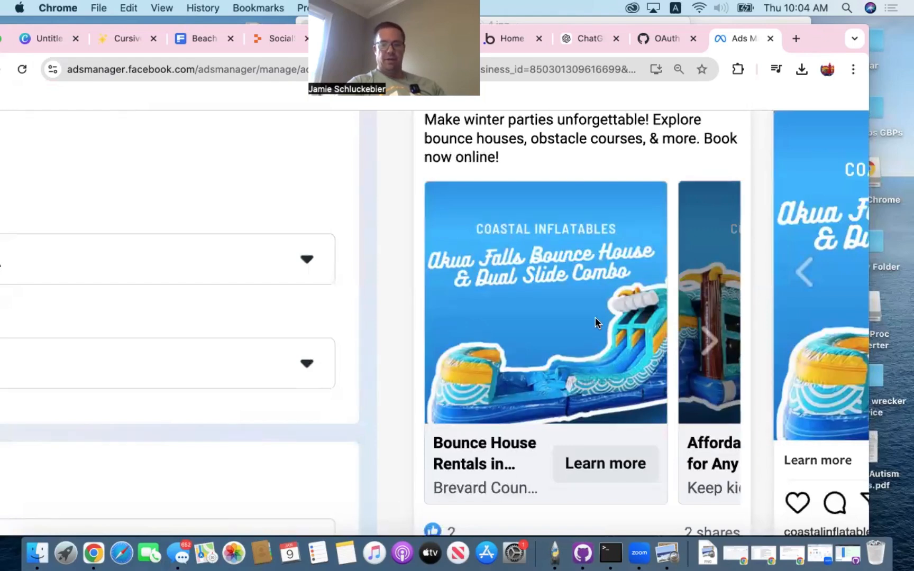
- Examine the cards of the Coastal Inflatables carousel ad preview in Ads Manager through the closing website card, and page back toward earlier cards
{"action": "left_click", "coordinate": [708, 340]}
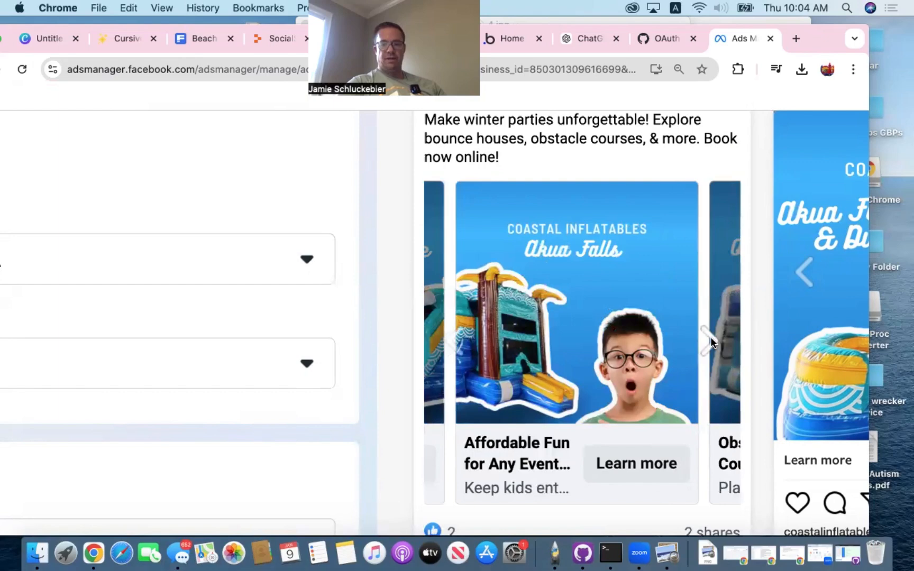
{"action": "left_click", "coordinate": [708, 339]}
{"action": "left_click", "coordinate": [710, 341]}
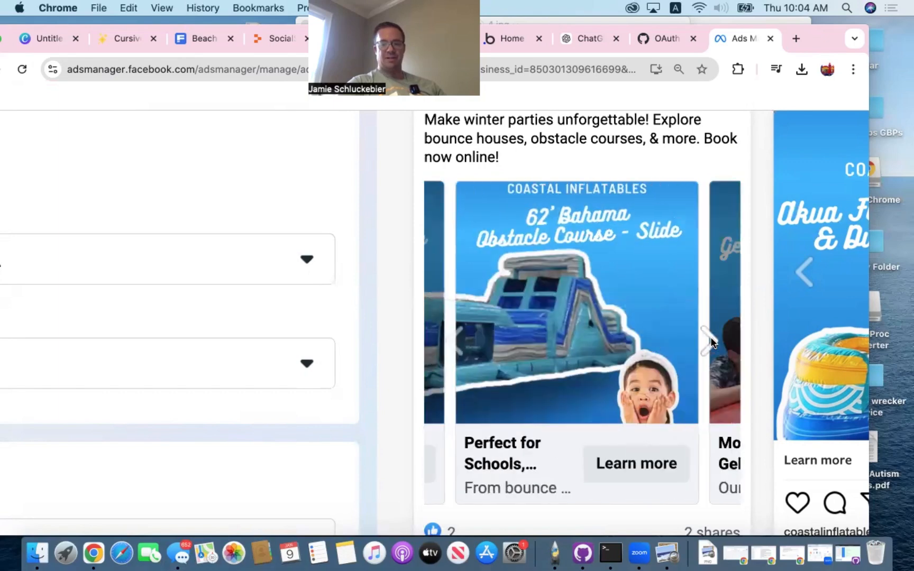
{"action": "left_click", "coordinate": [710, 341]}
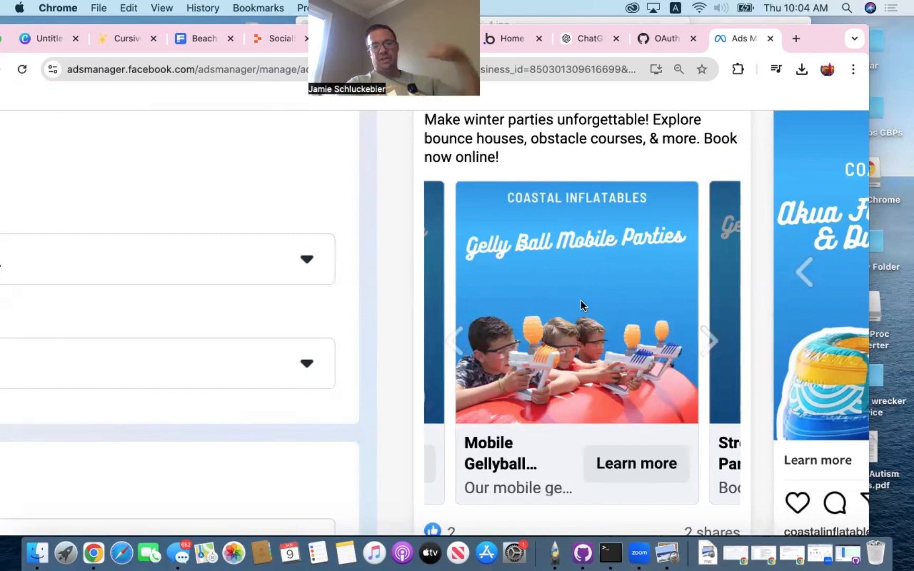
{"action": "left_click", "coordinate": [710, 345]}
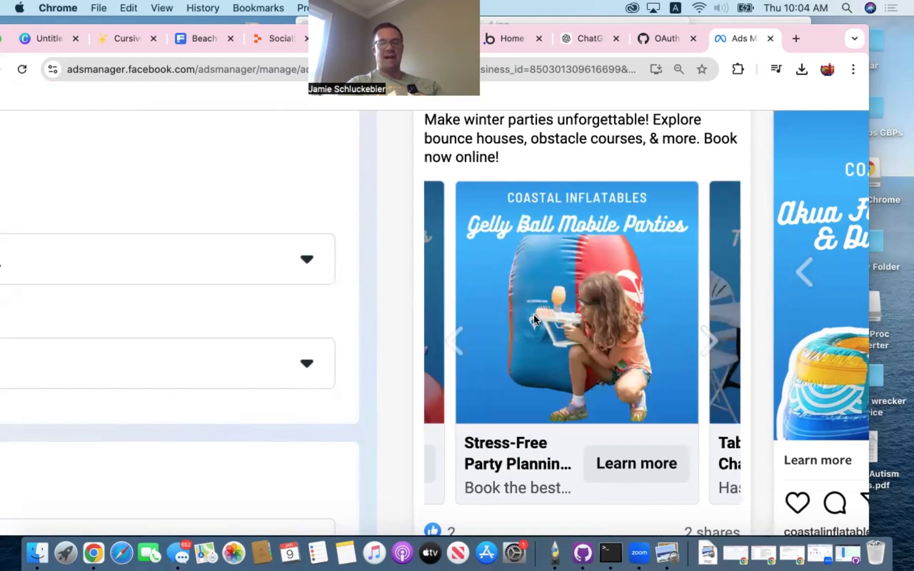
{"action": "left_click", "coordinate": [708, 340]}
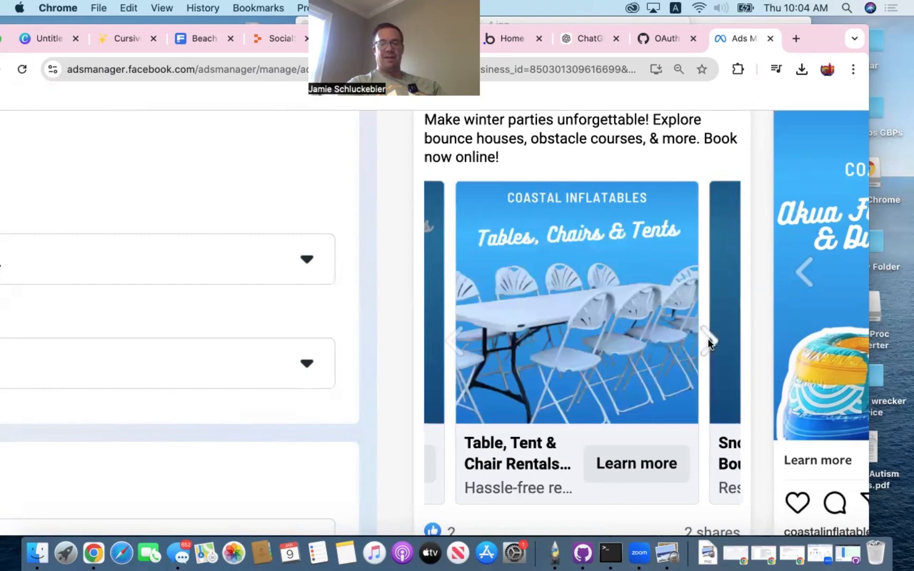
{"action": "left_click", "coordinate": [707, 340]}
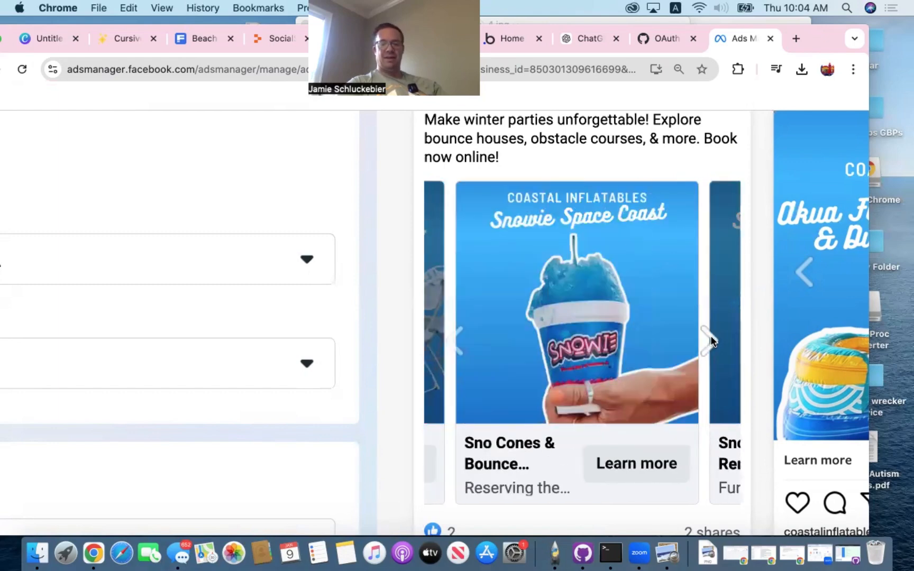
{"action": "left_click", "coordinate": [710, 338]}
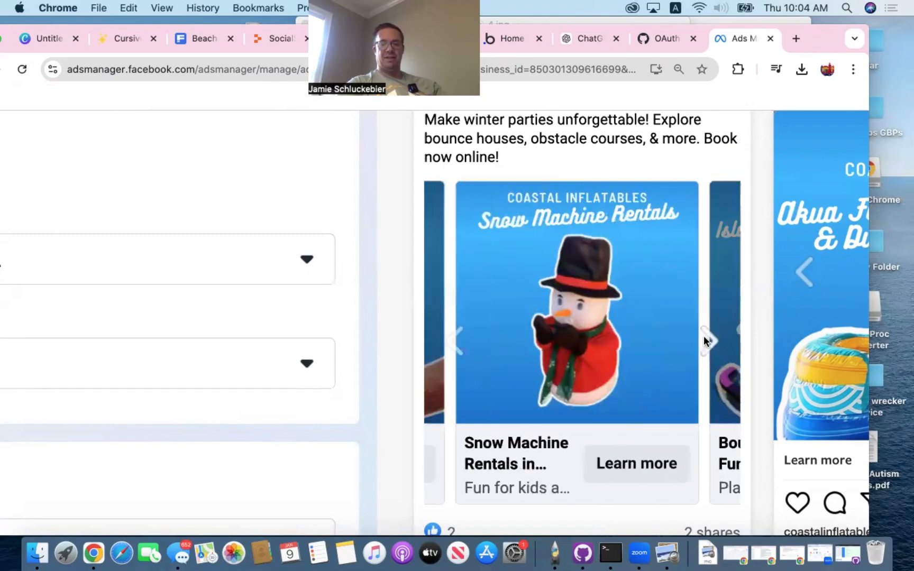
{"action": "left_click", "coordinate": [707, 341]}
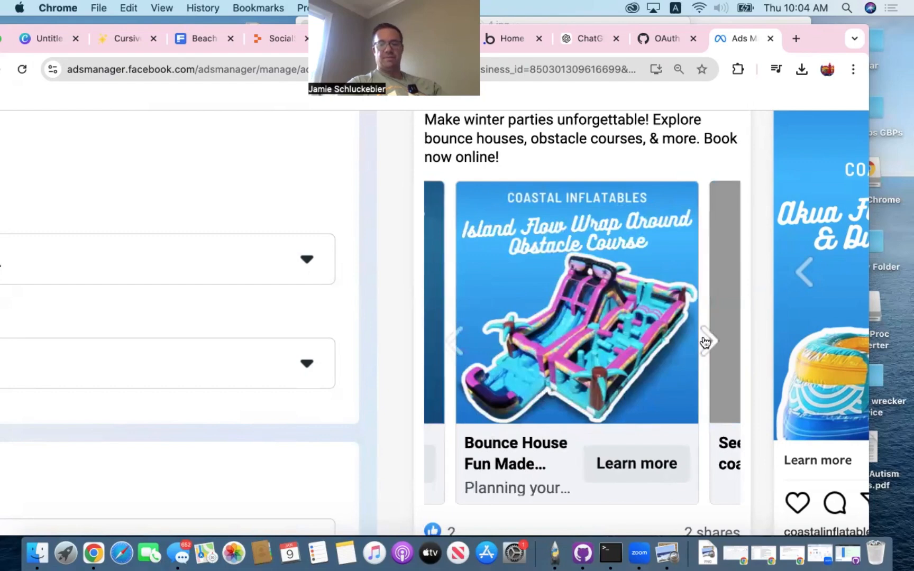
{"action": "left_click", "coordinate": [706, 341]}
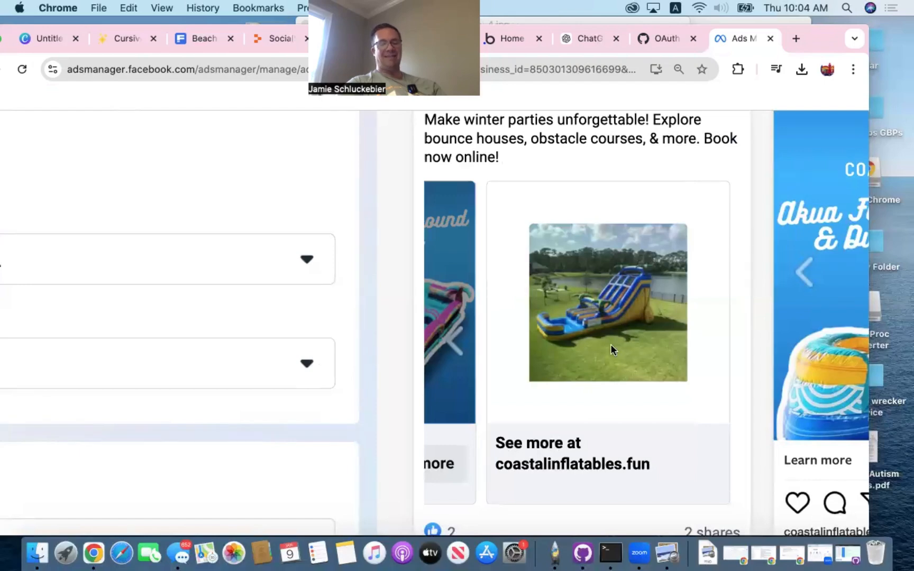
{"action": "left_click", "coordinate": [450, 338]}
{"action": "left_click", "coordinate": [450, 338]}
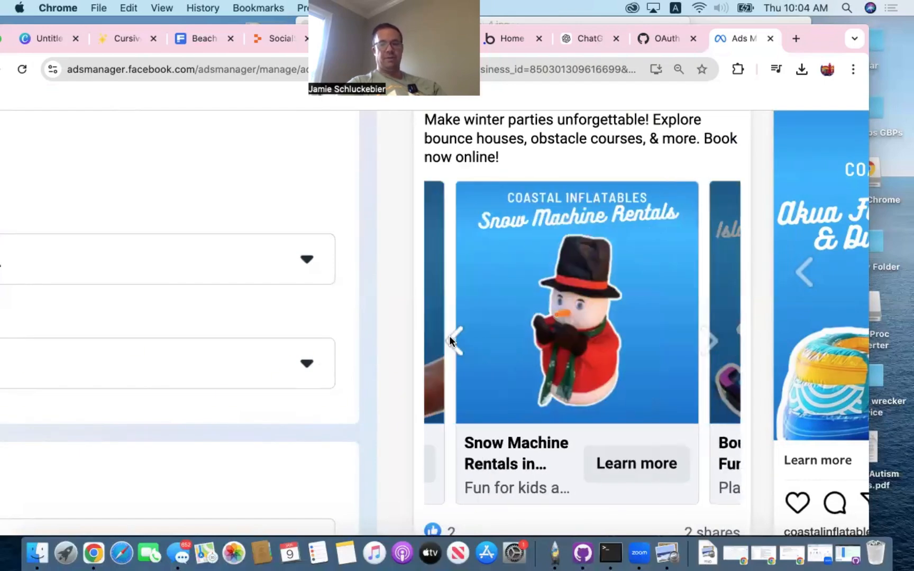